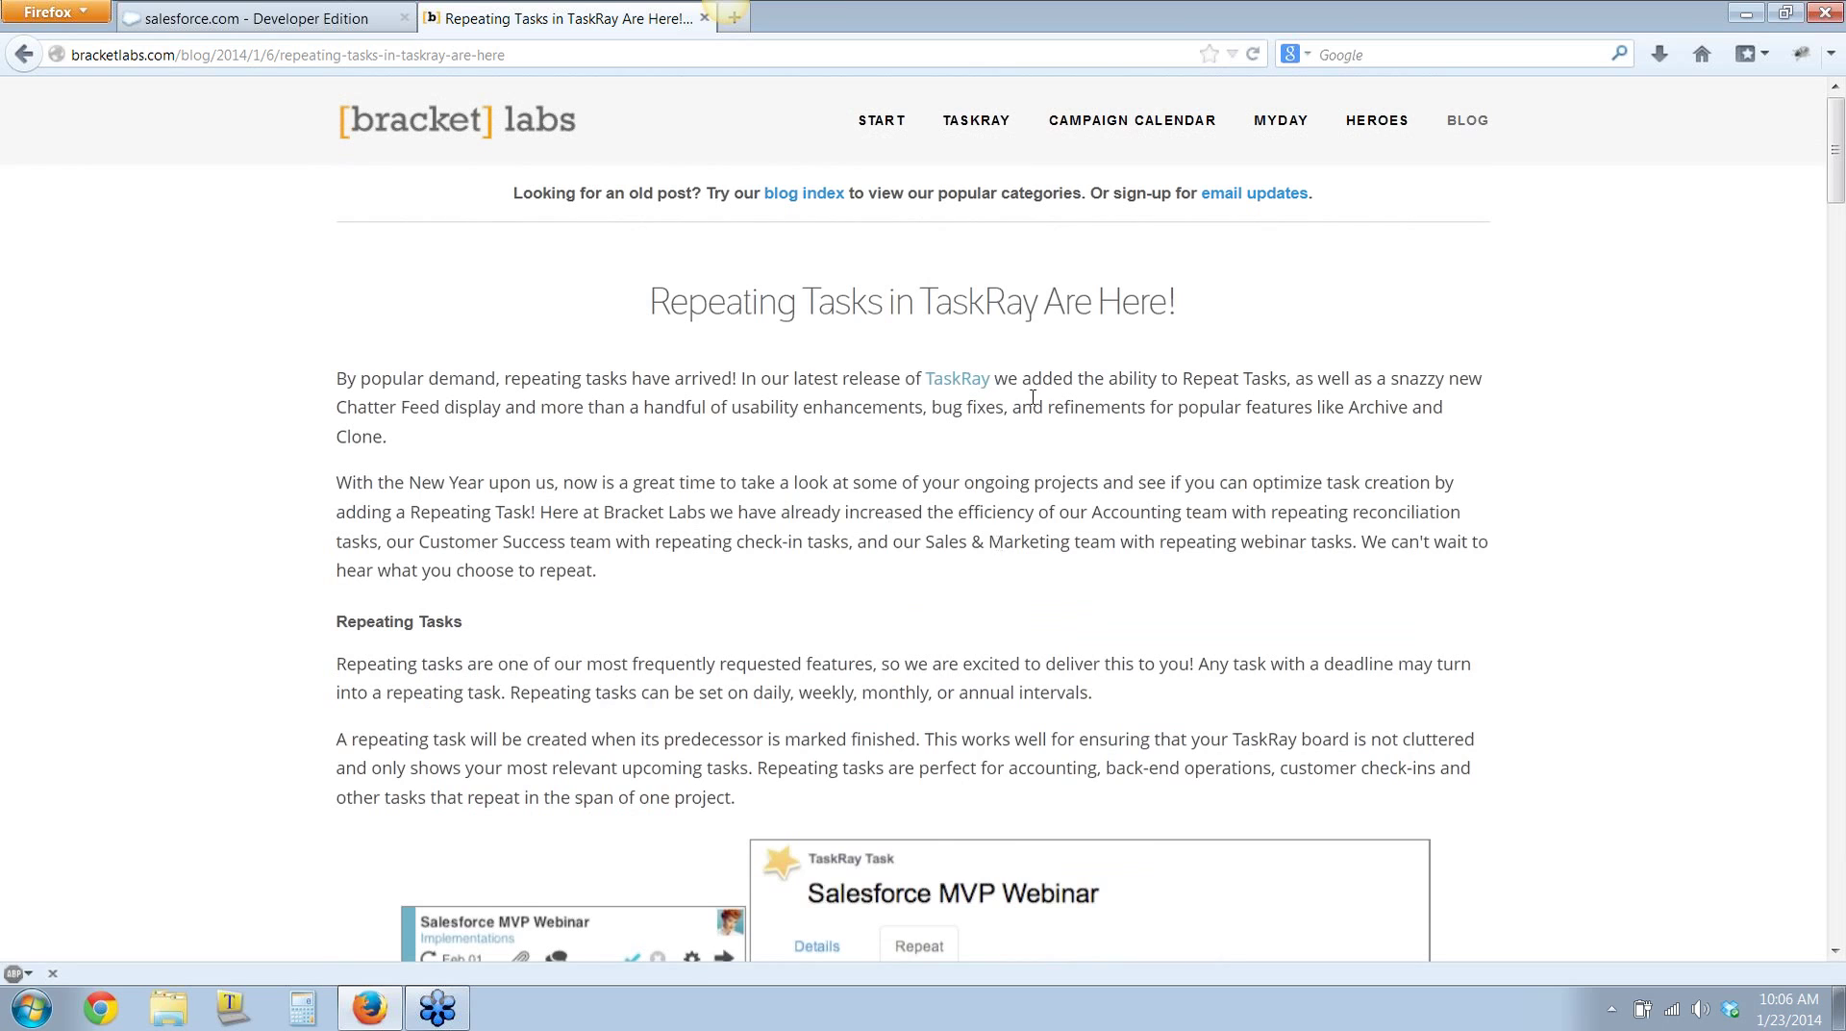
Switch from the blog post to the TaskRay project board and quick-add a Dreamforce task named "new repeating task"
{"action": "scroll", "coordinate": [833, 516], "scroll_direction": "down", "scroll_amount": 1}
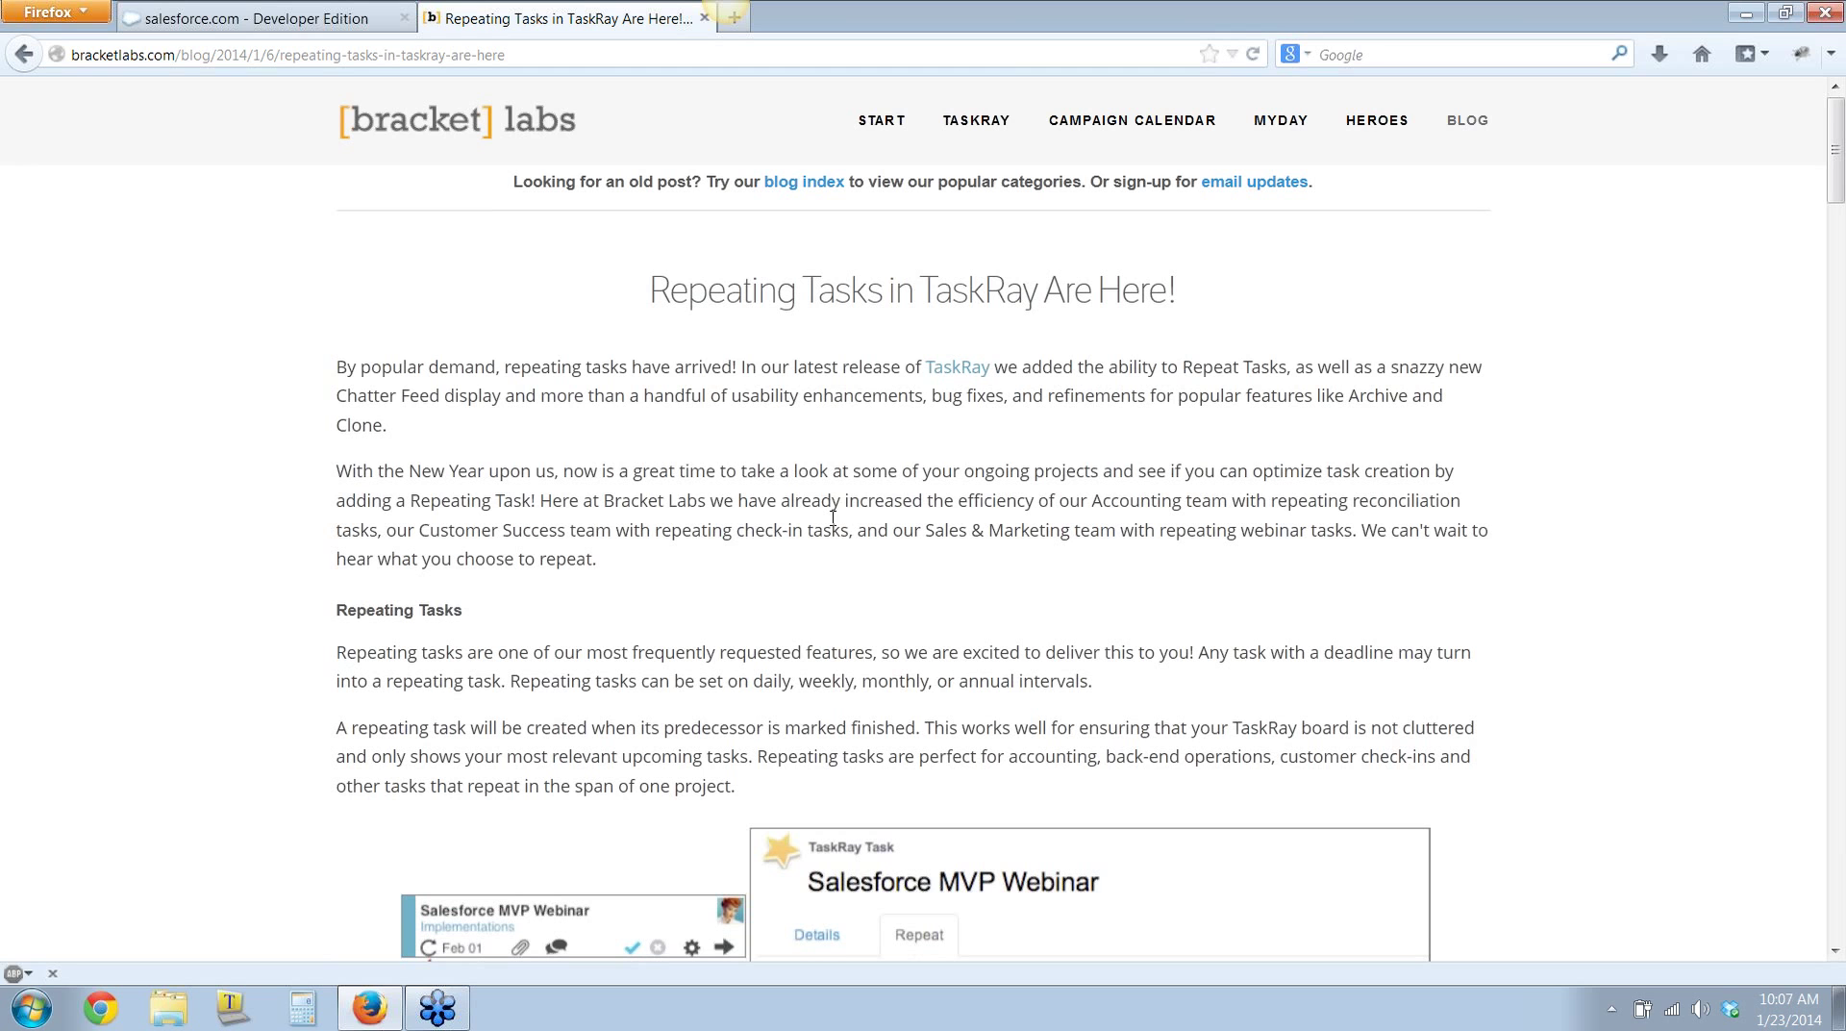
{"action": "scroll", "coordinate": [832, 516], "scroll_direction": "down", "scroll_amount": 6}
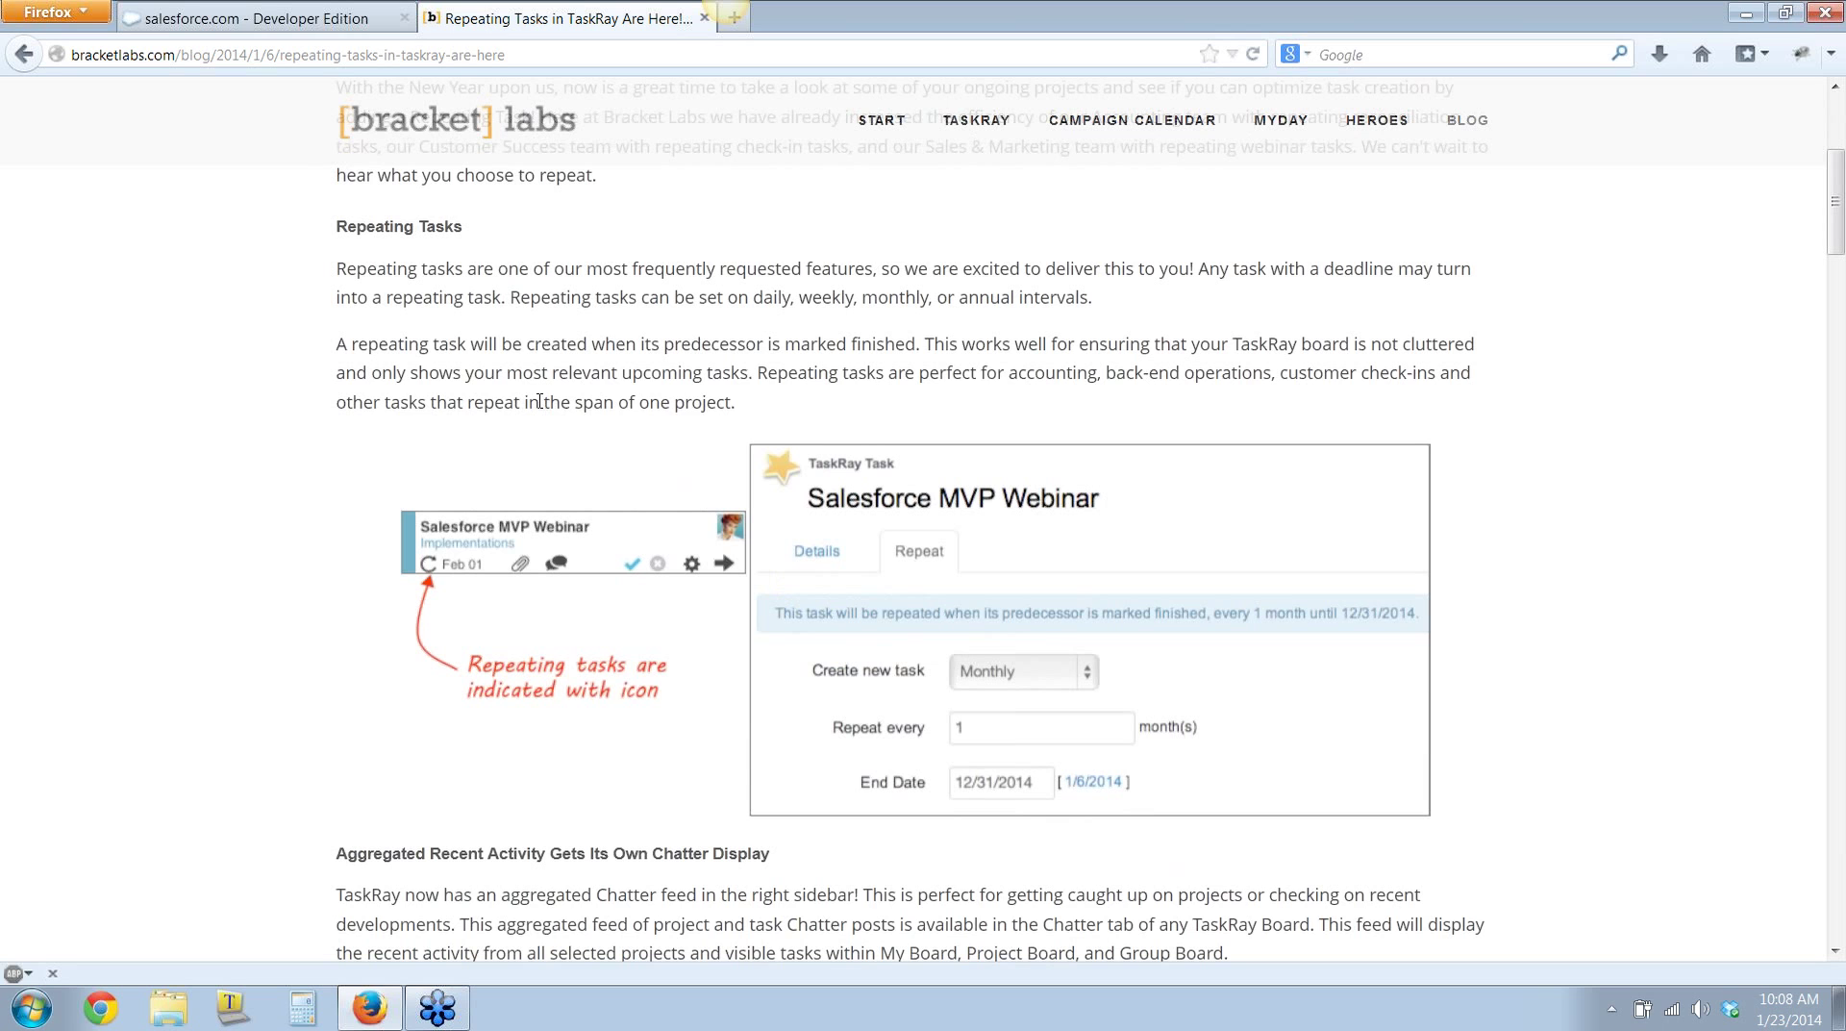
{"action": "left_click", "coordinate": [275, 26]}
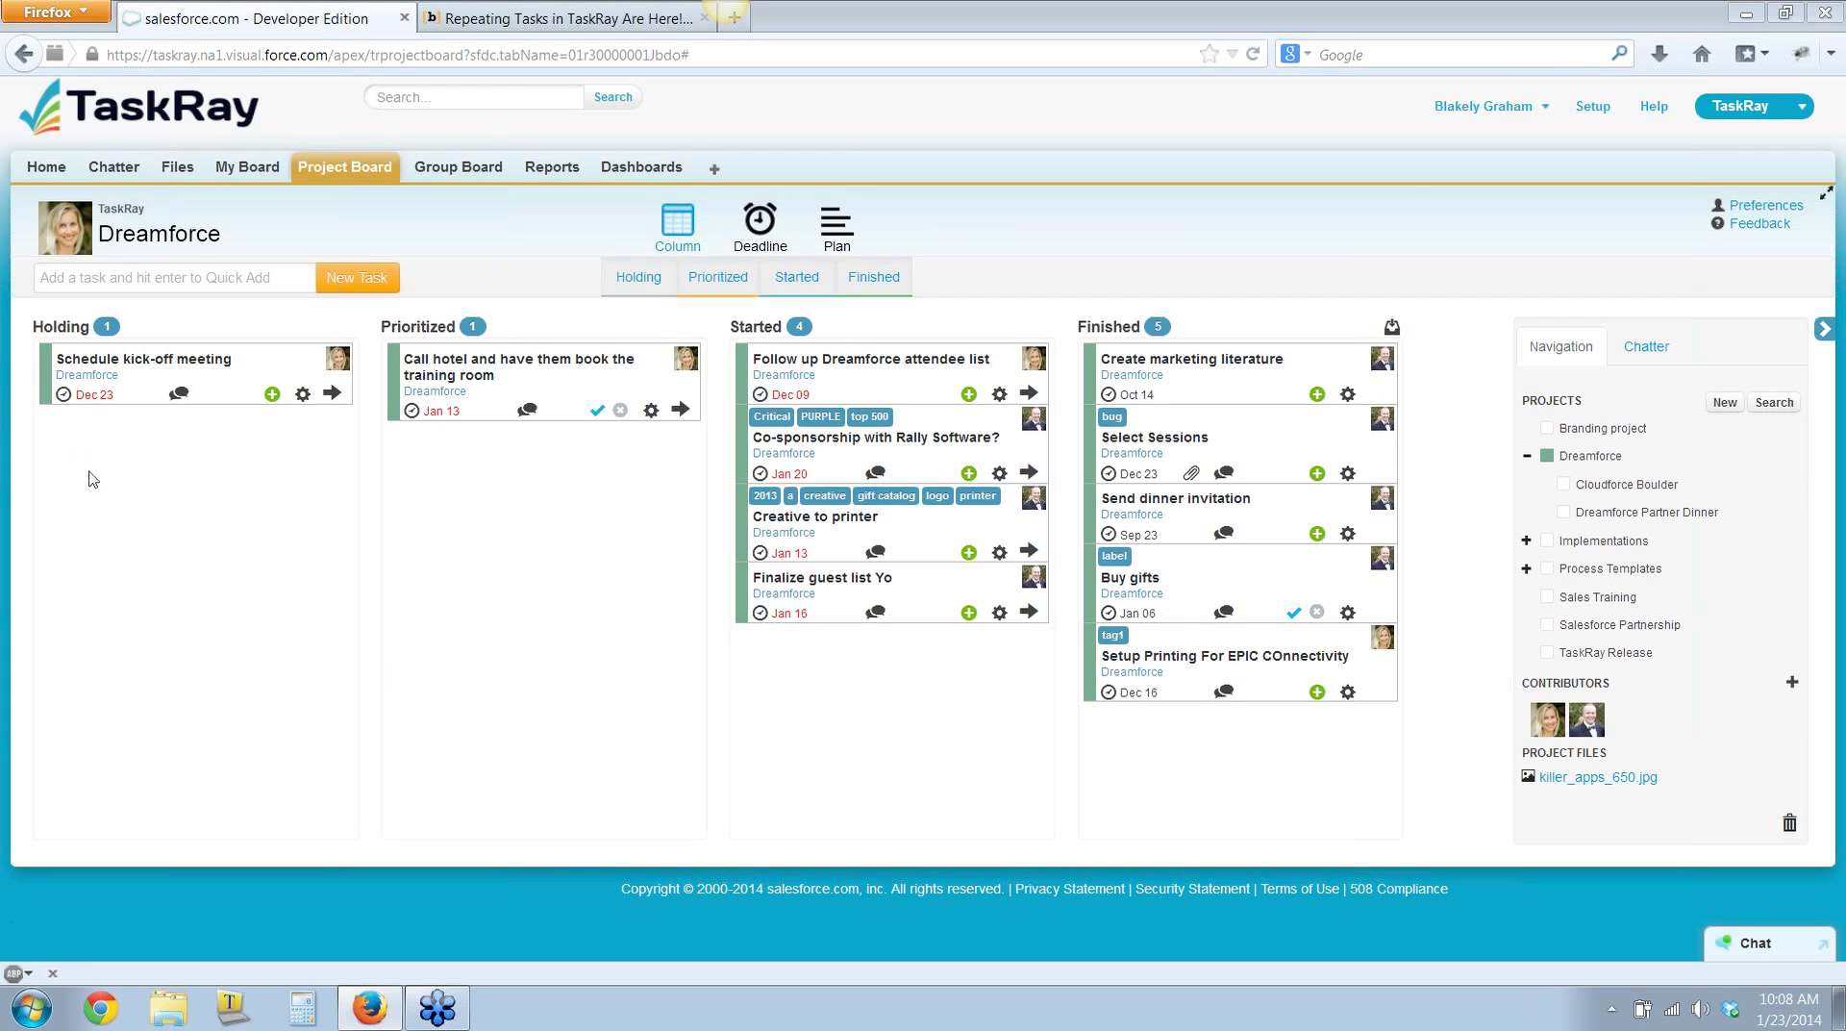
{"action": "left_click", "coordinate": [208, 279]}
{"action": "type", "text": "new re"}
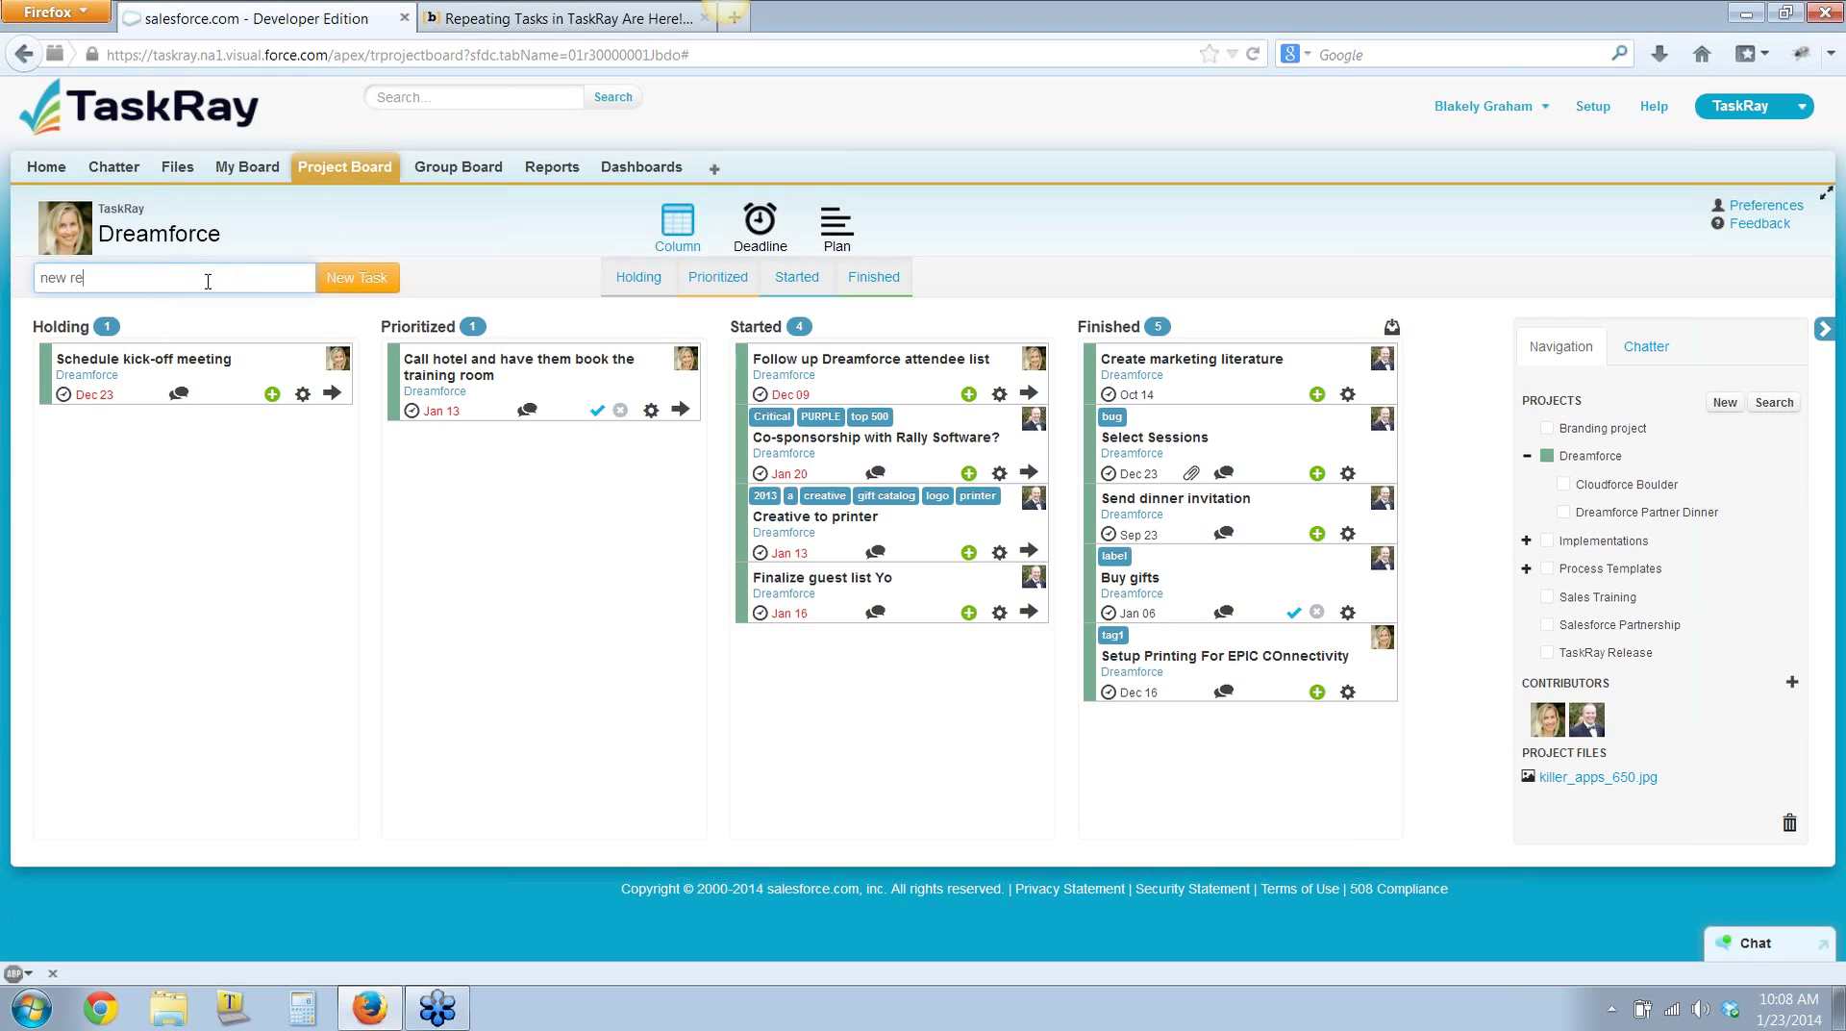
{"action": "type", "text": "peating task"}
{"action": "key", "text": "Return"}
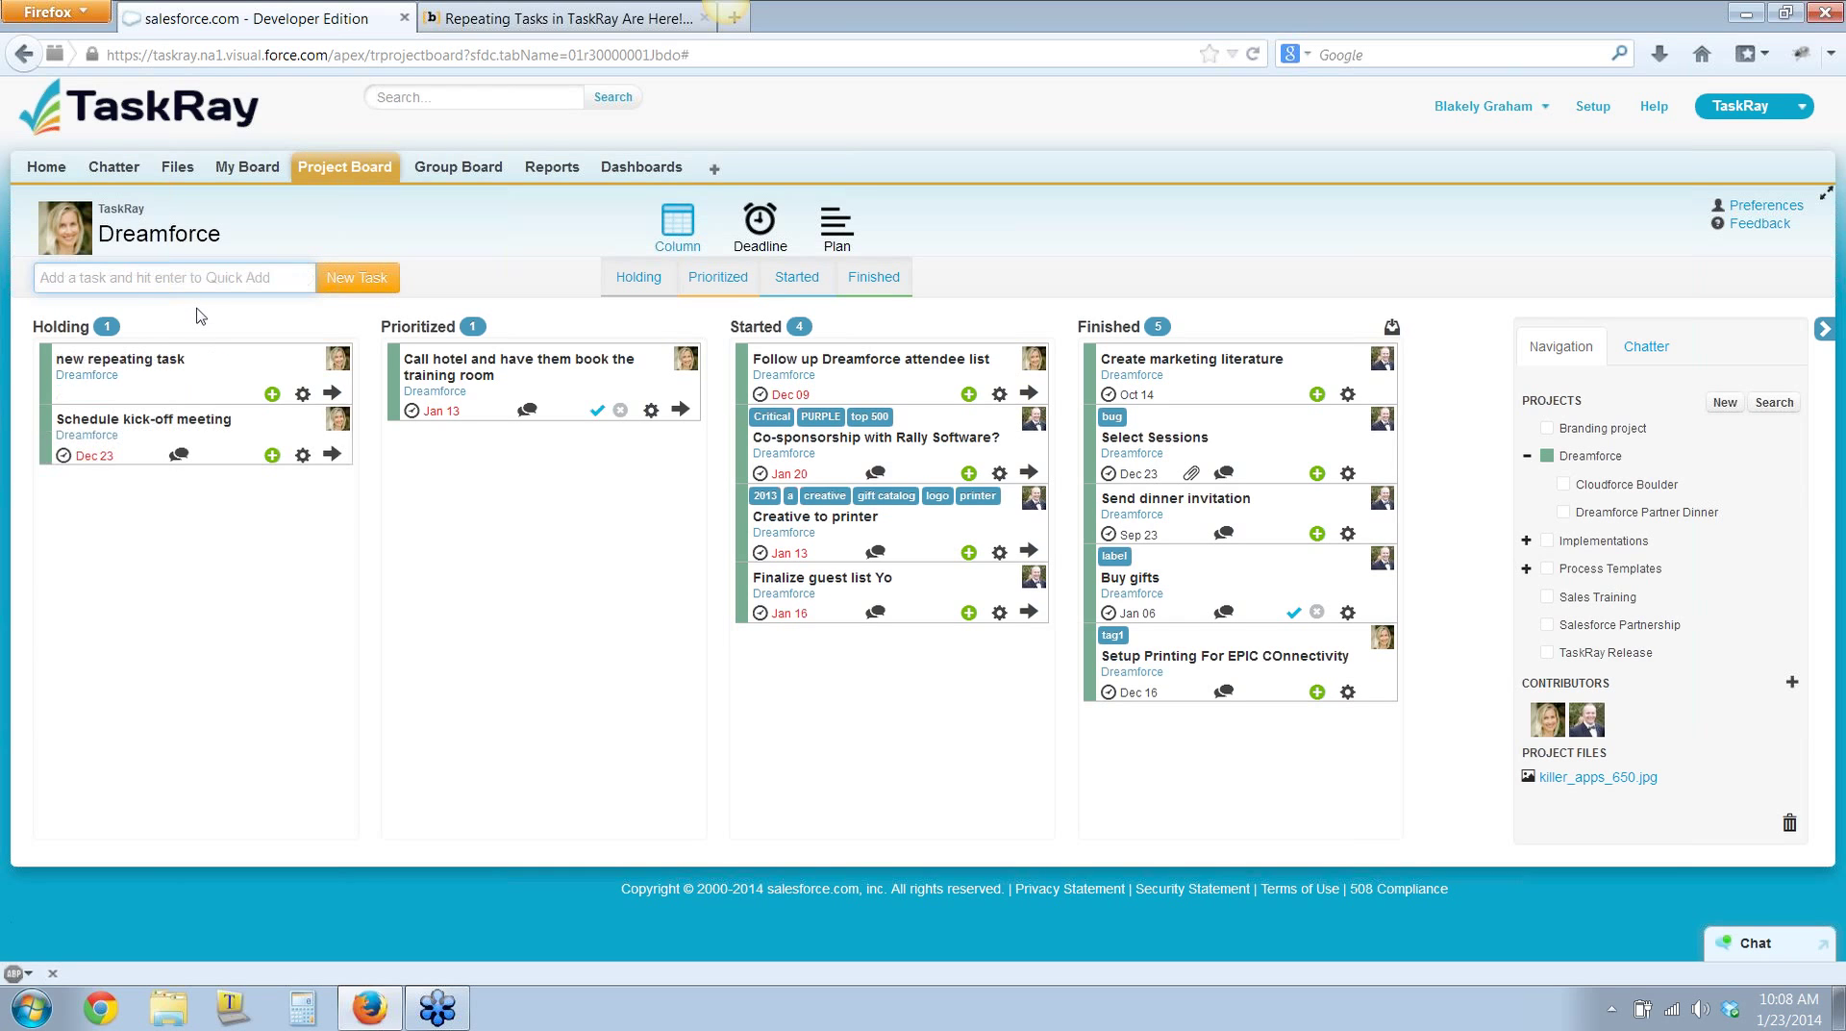
Set the deadline of "new repeating task" to 1/23/2014 and save the task
{"action": "left_click", "coordinate": [301, 396]}
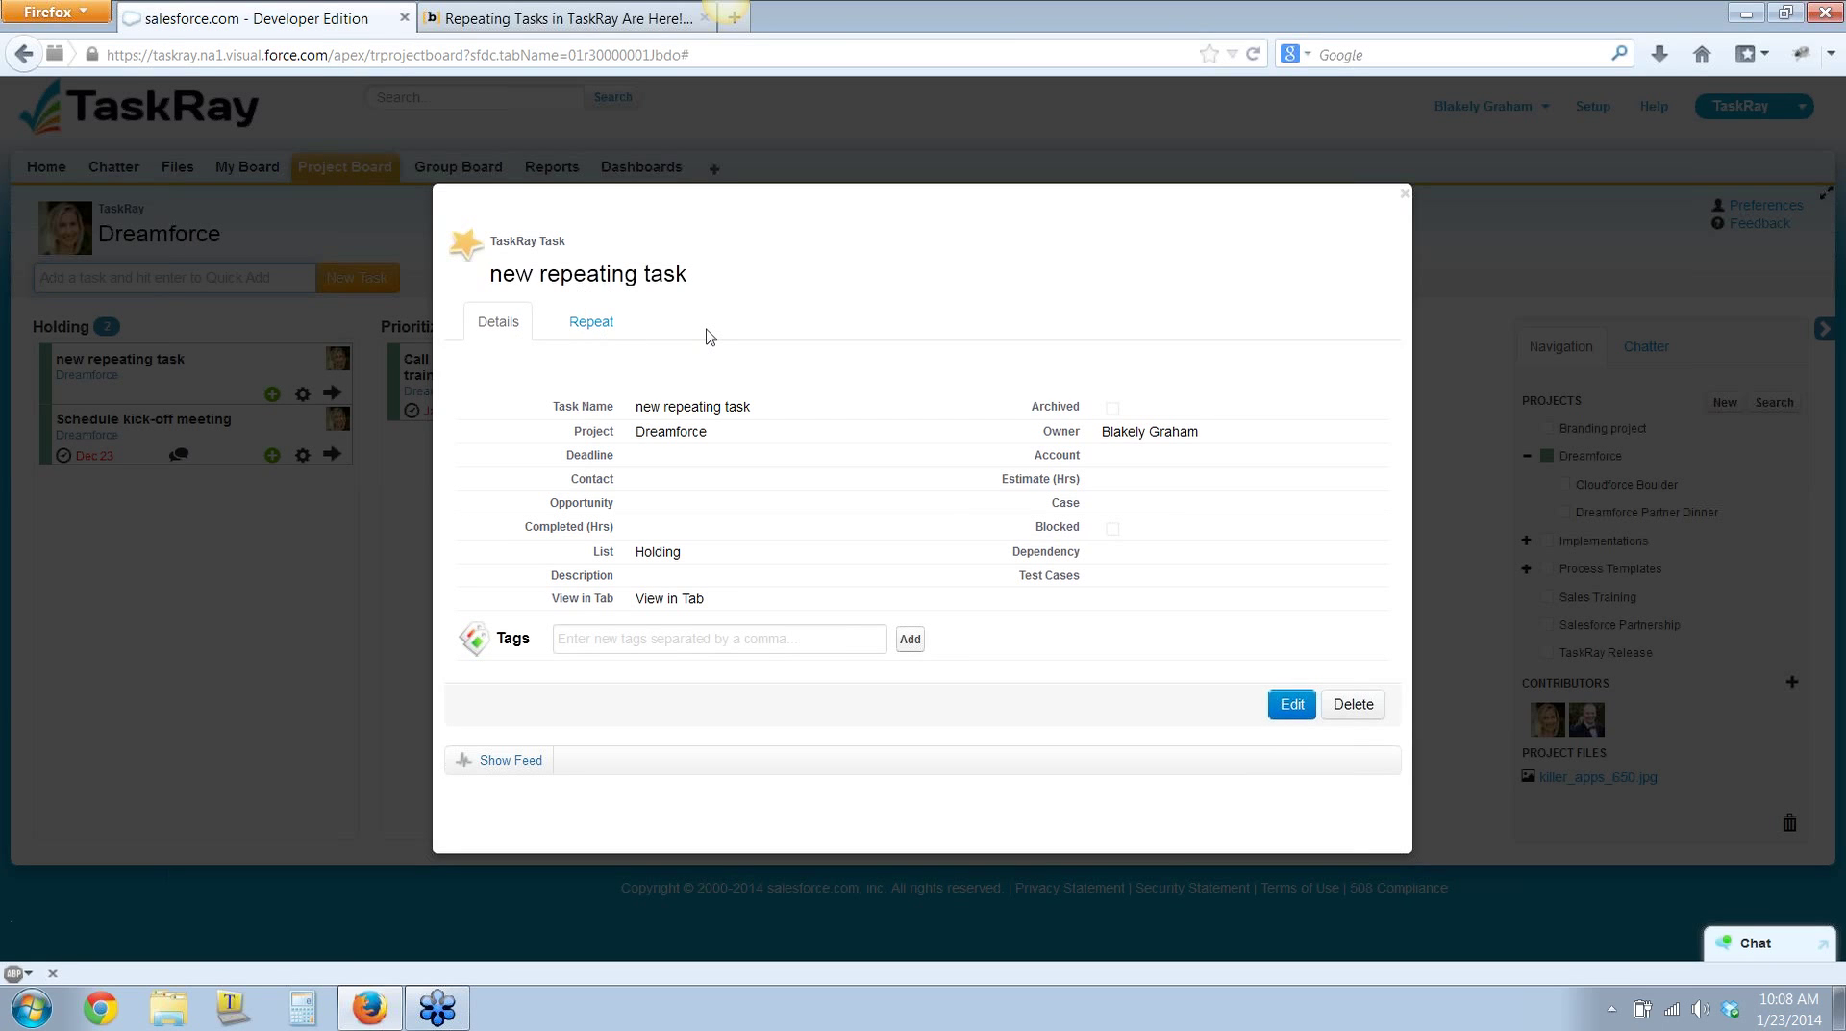
{"action": "left_click", "coordinate": [590, 321]}
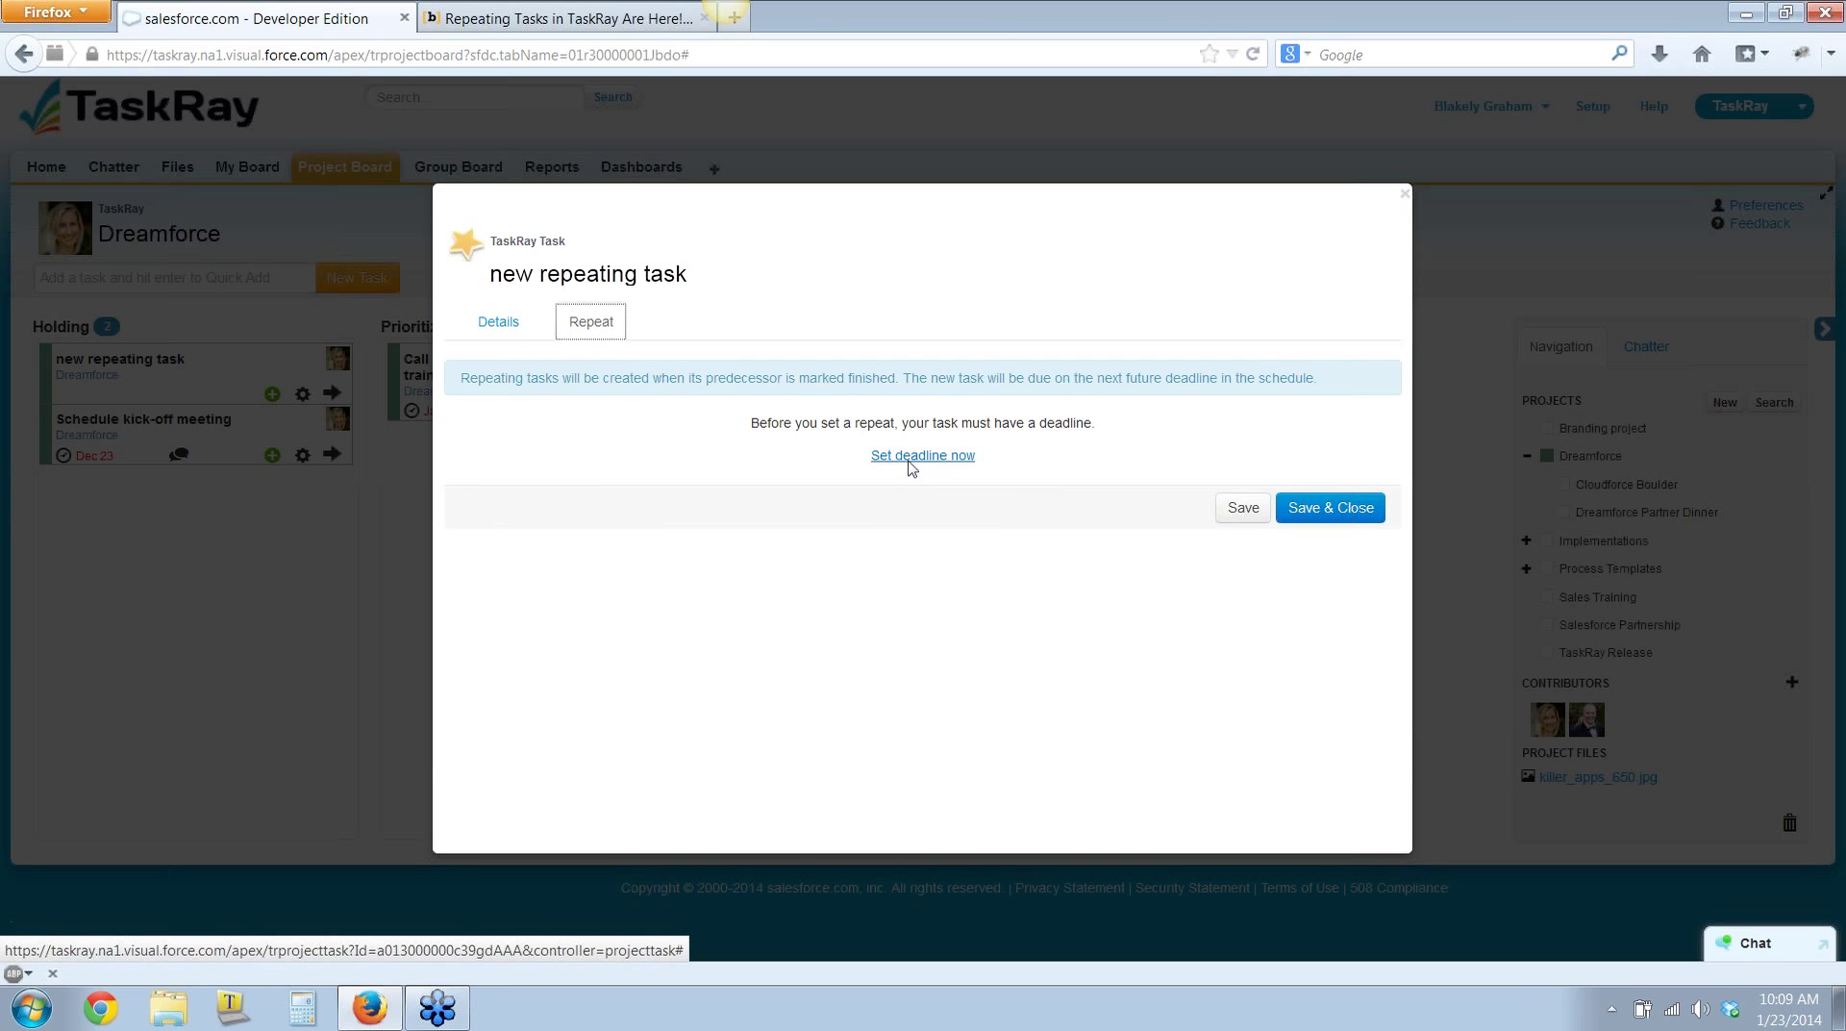
{"action": "left_click", "coordinate": [912, 458]}
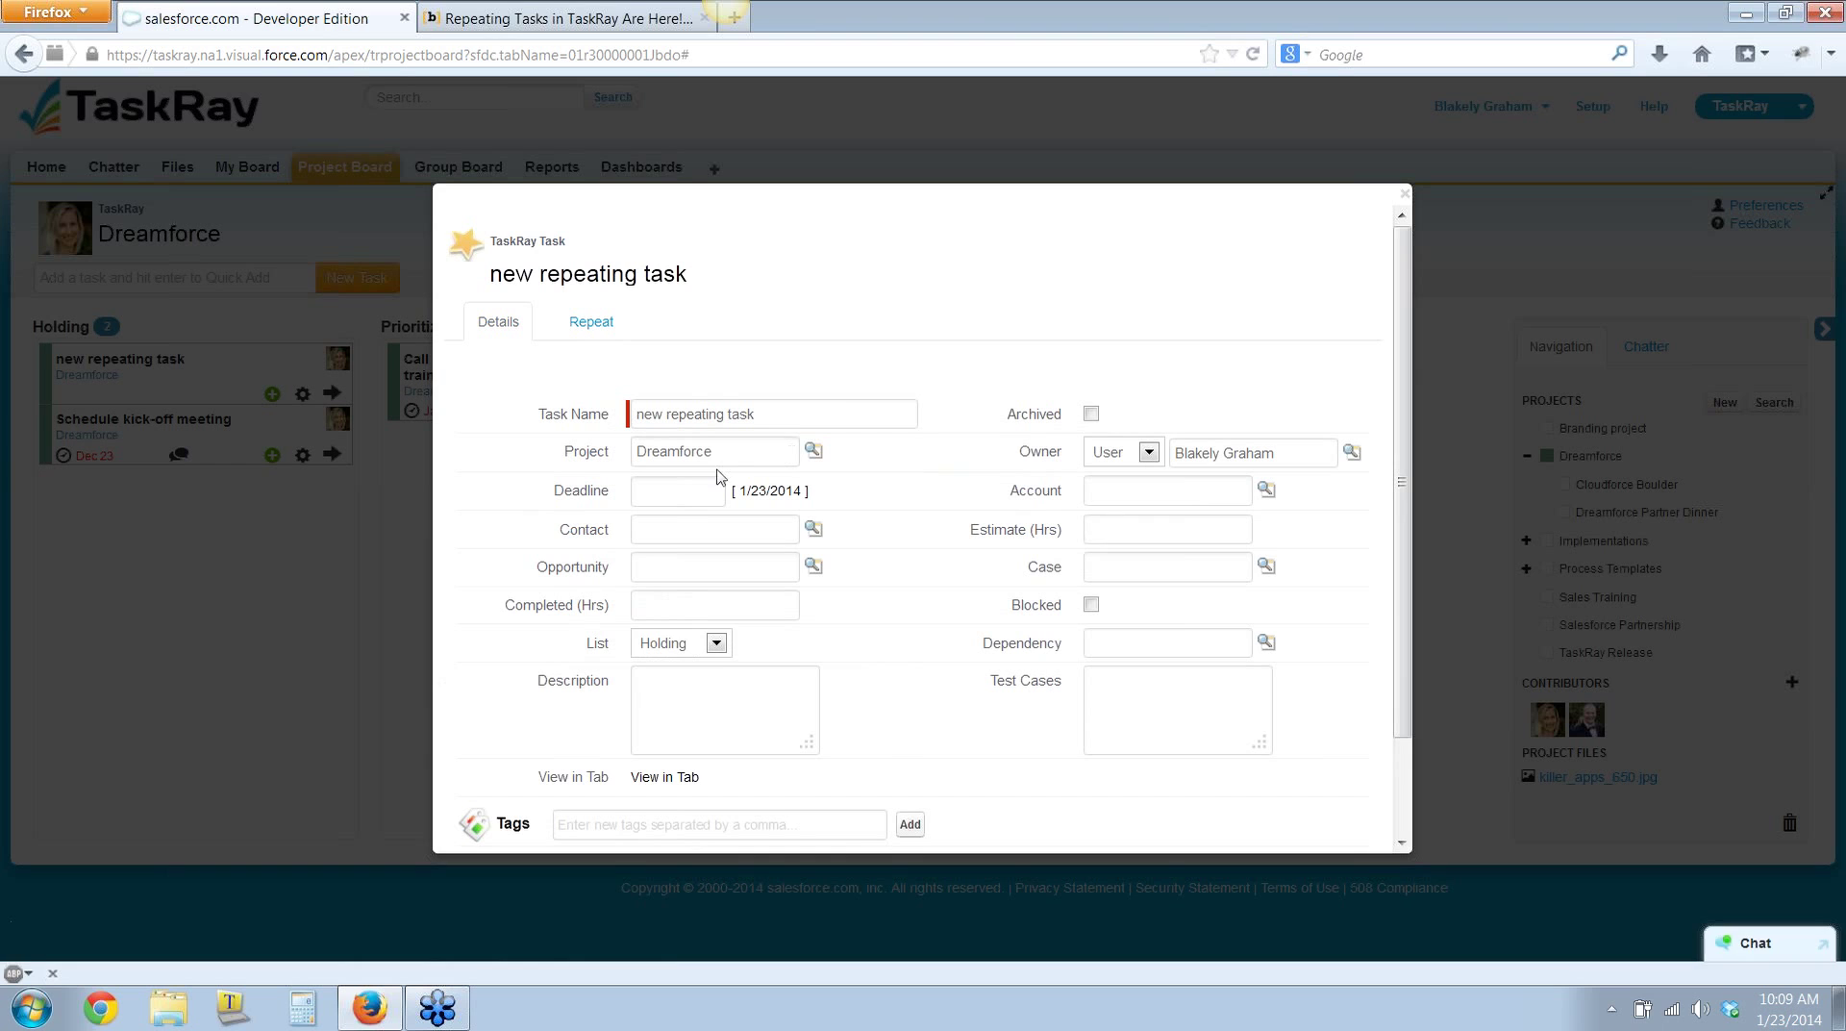
{"action": "left_click", "coordinate": [668, 488]}
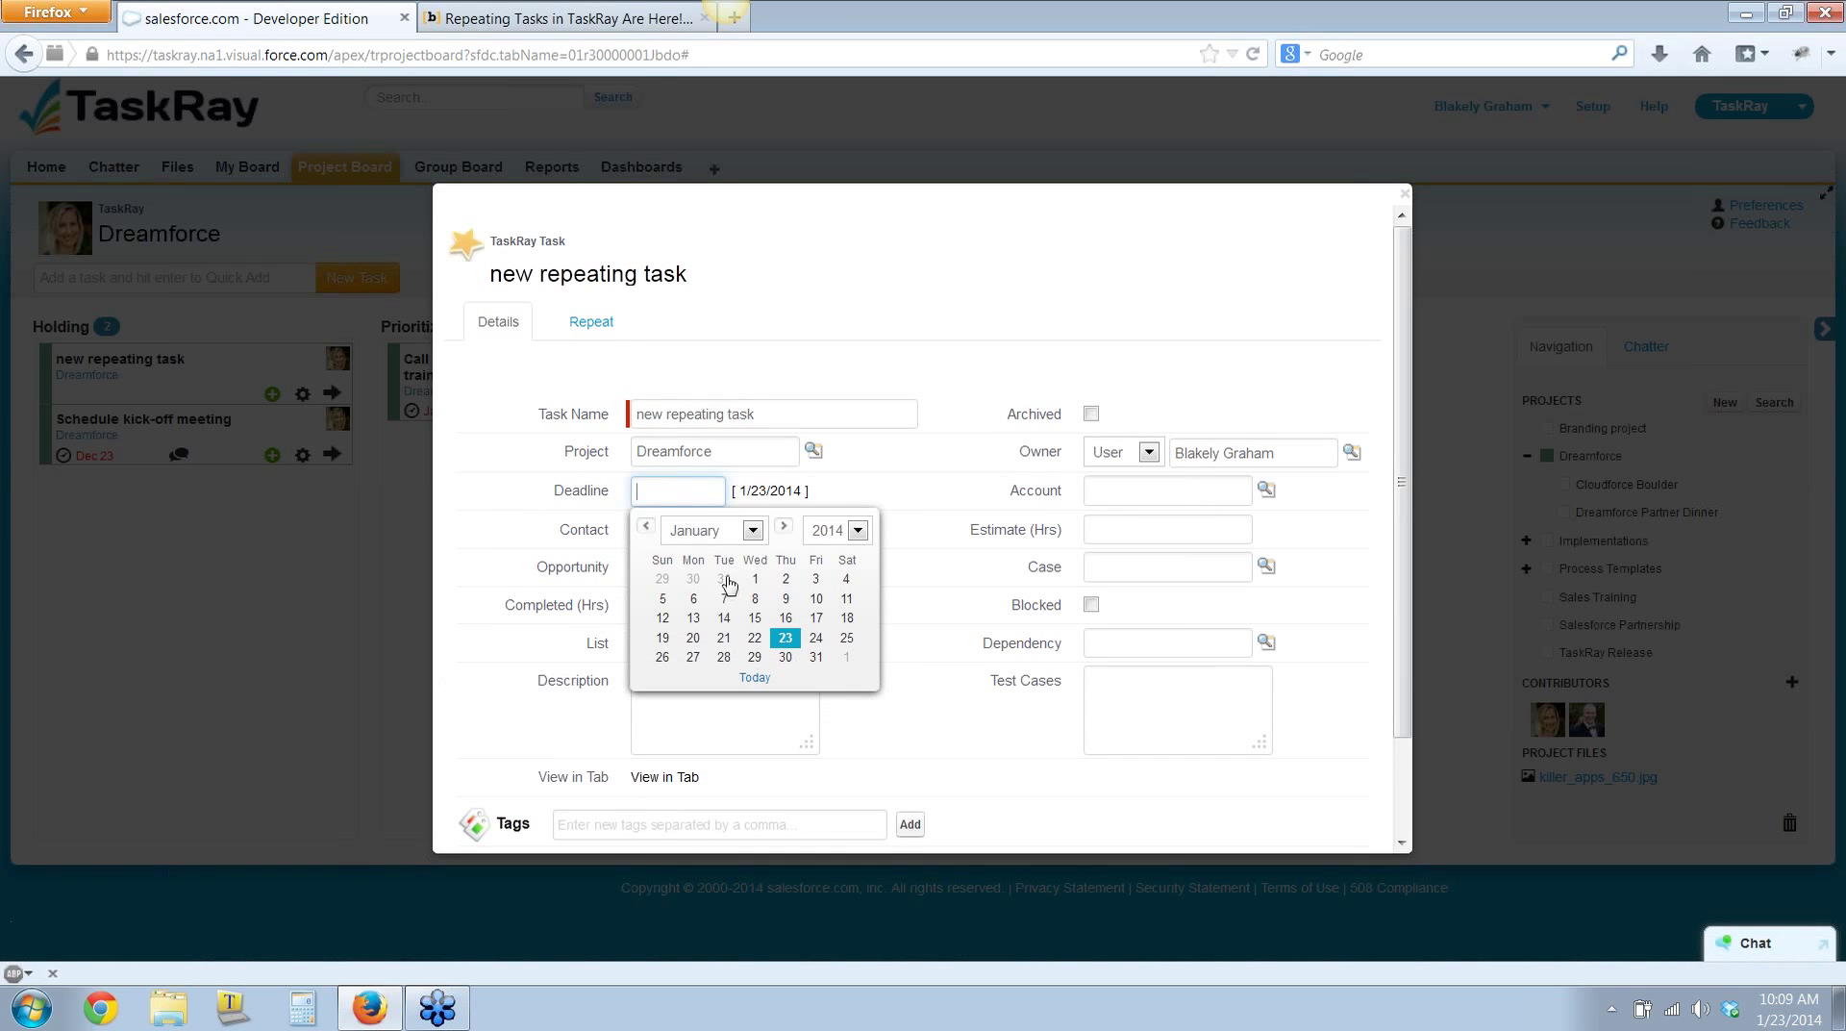
{"action": "left_click", "coordinate": [789, 635]}
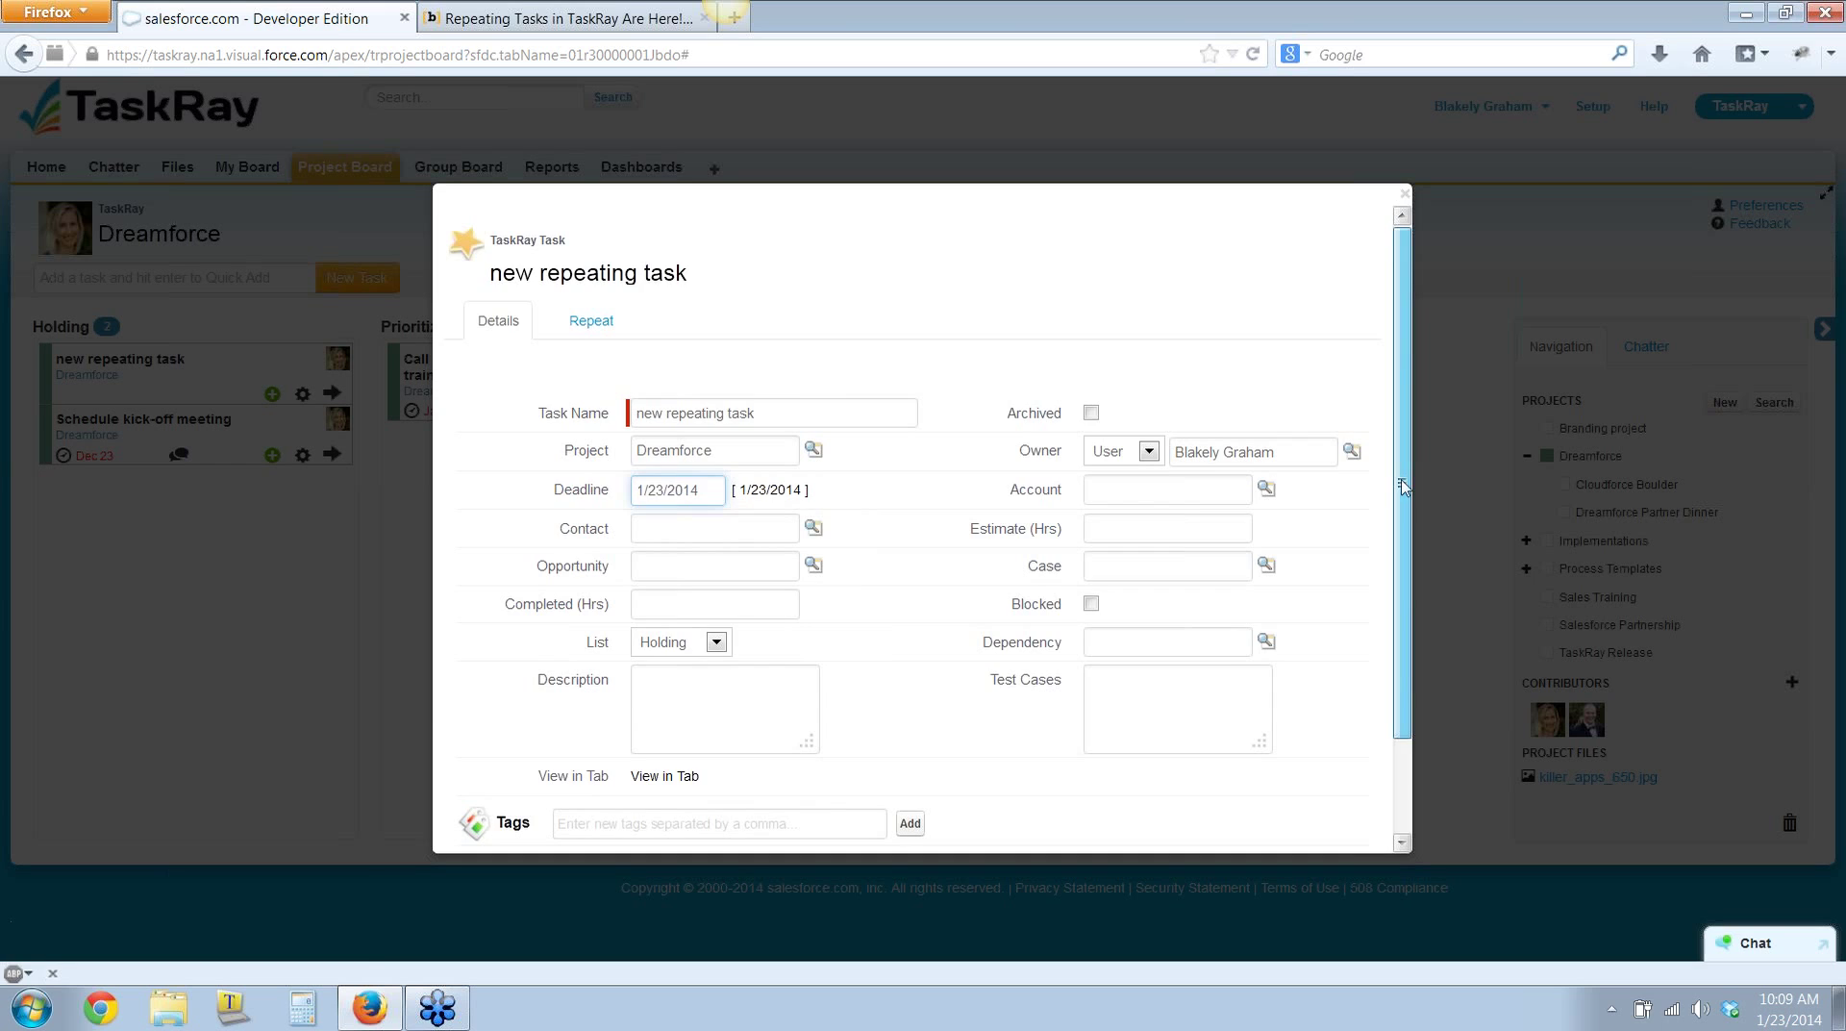
{"action": "scroll", "coordinate": [834, 802], "scroll_direction": "down", "scroll_amount": 2}
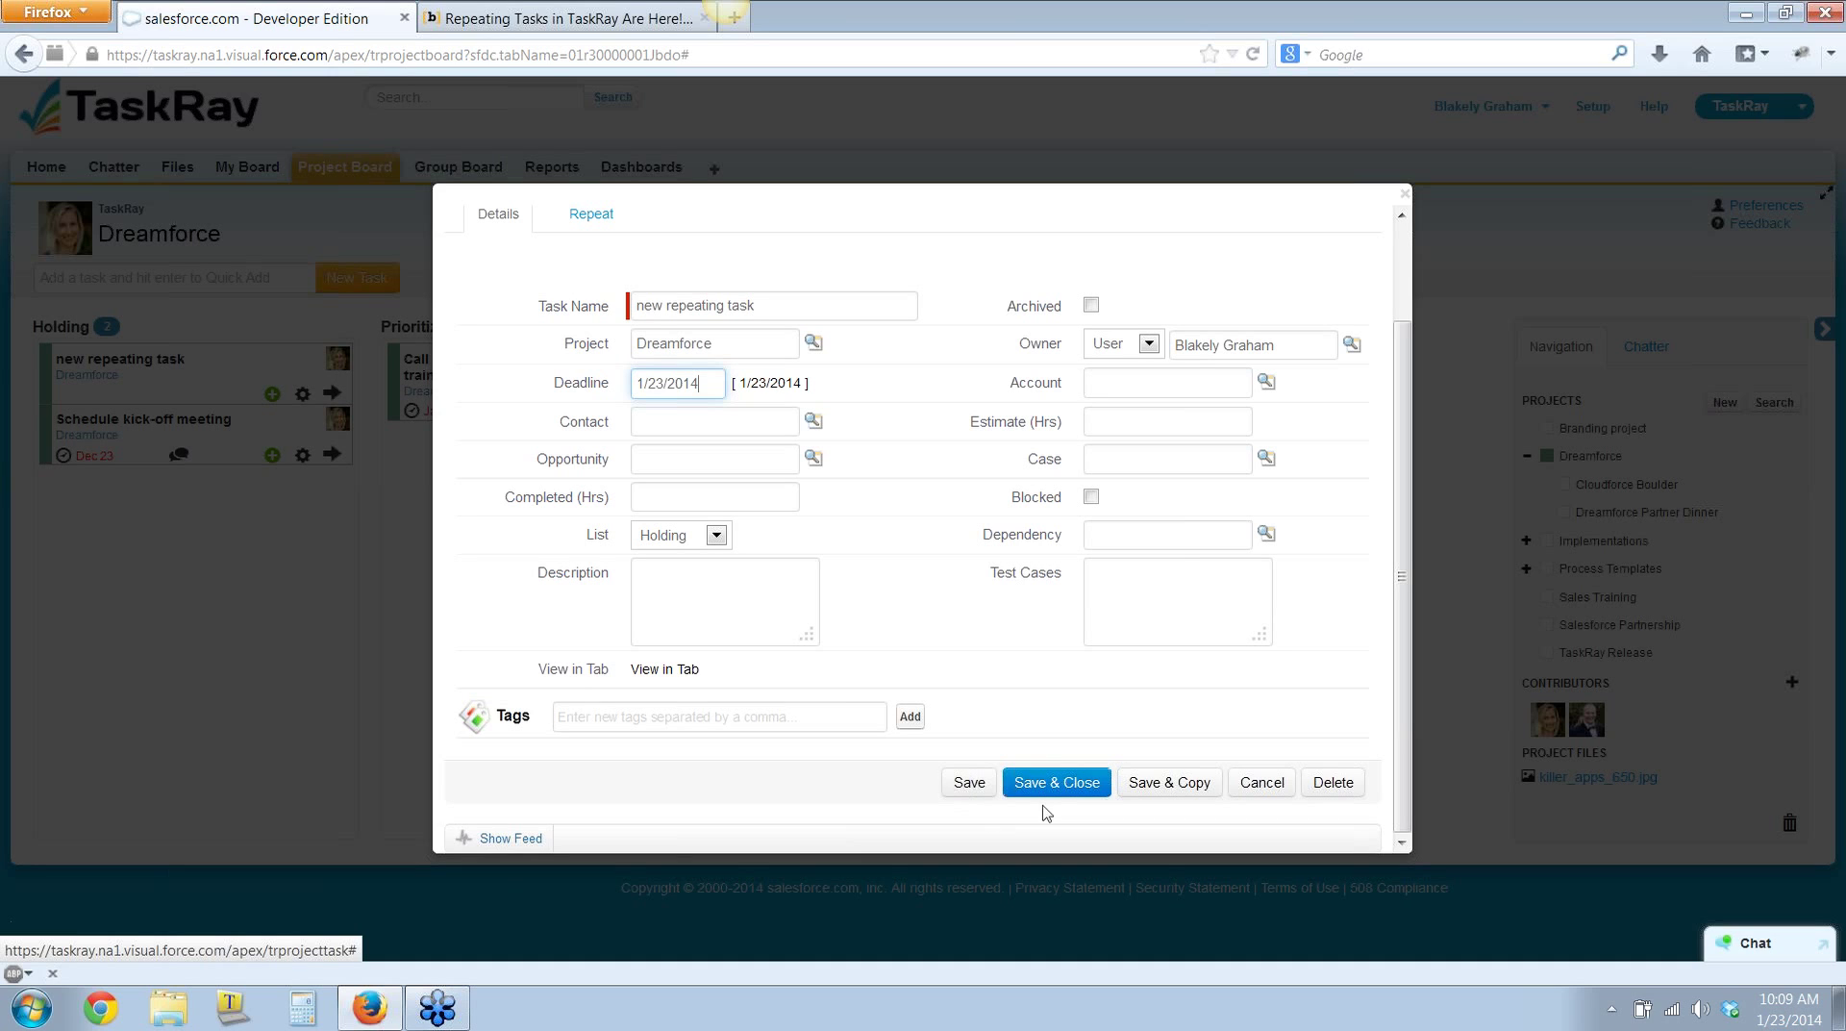
{"action": "left_click", "coordinate": [971, 784]}
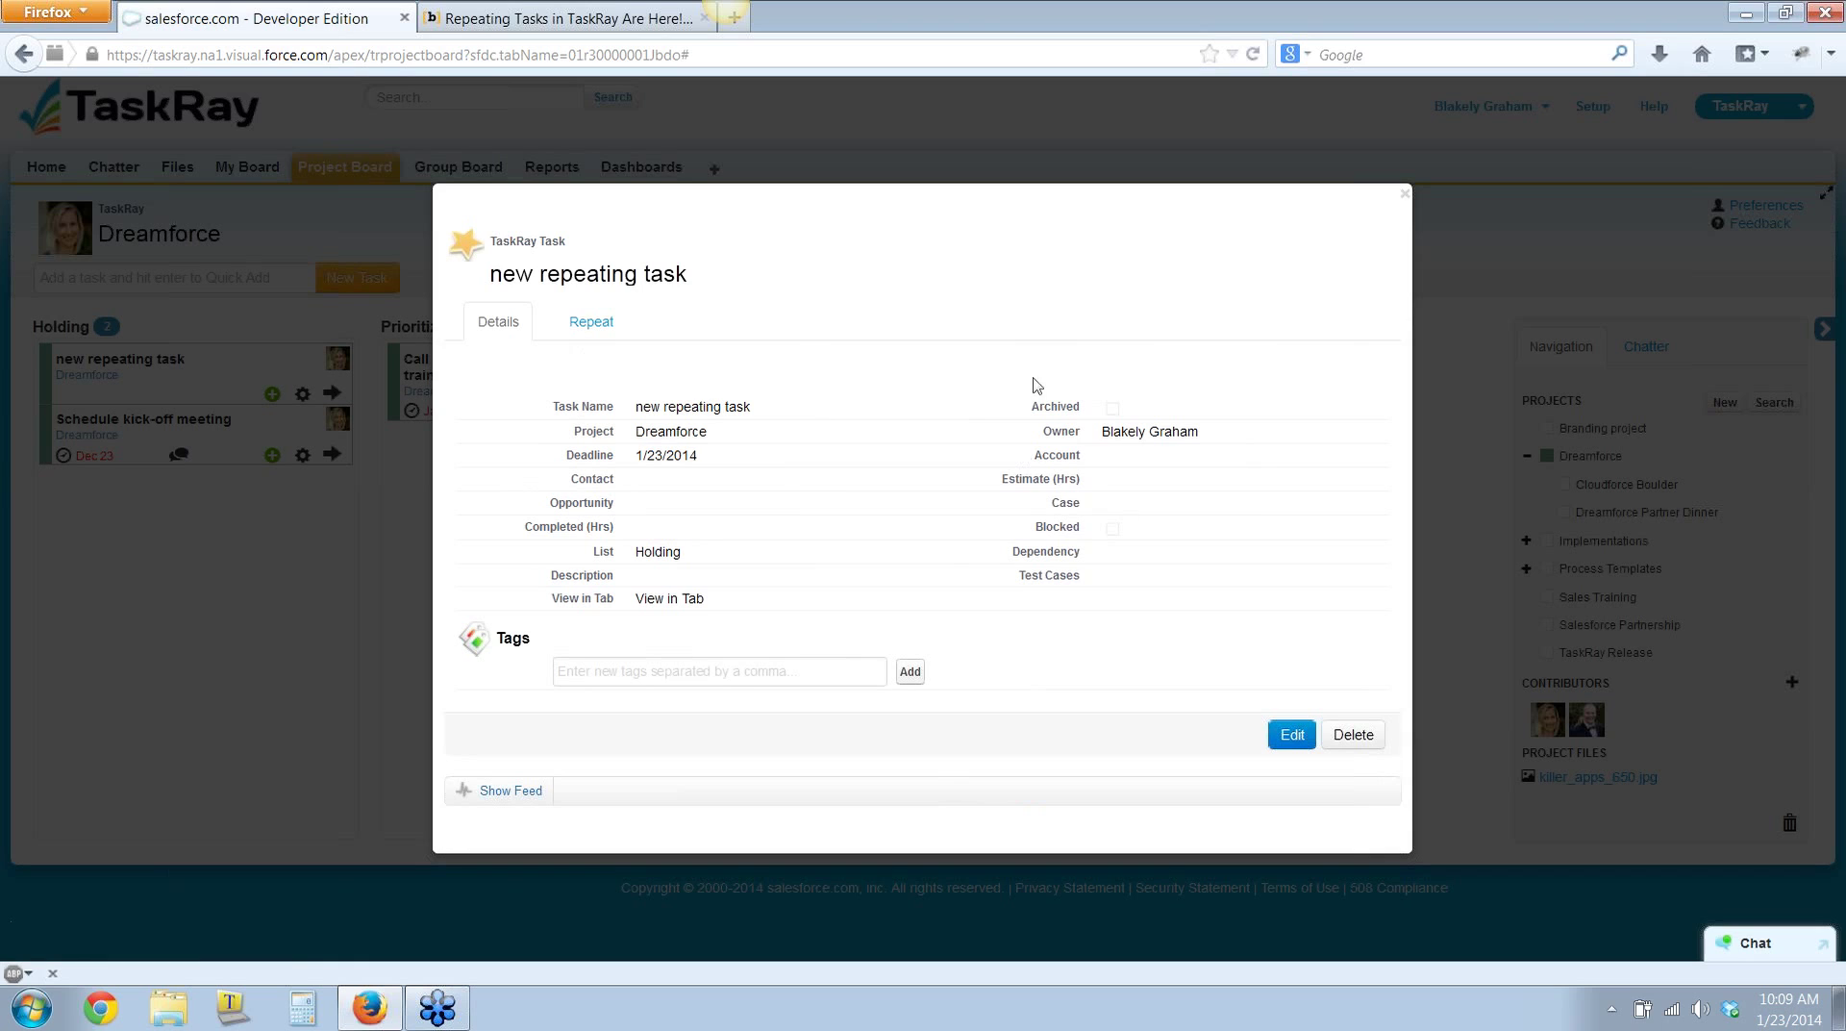
Make "new repeating task" repeat weekly, every 1 week, with end date 2/27/2014, then save and close it
{"action": "left_click", "coordinate": [592, 322]}
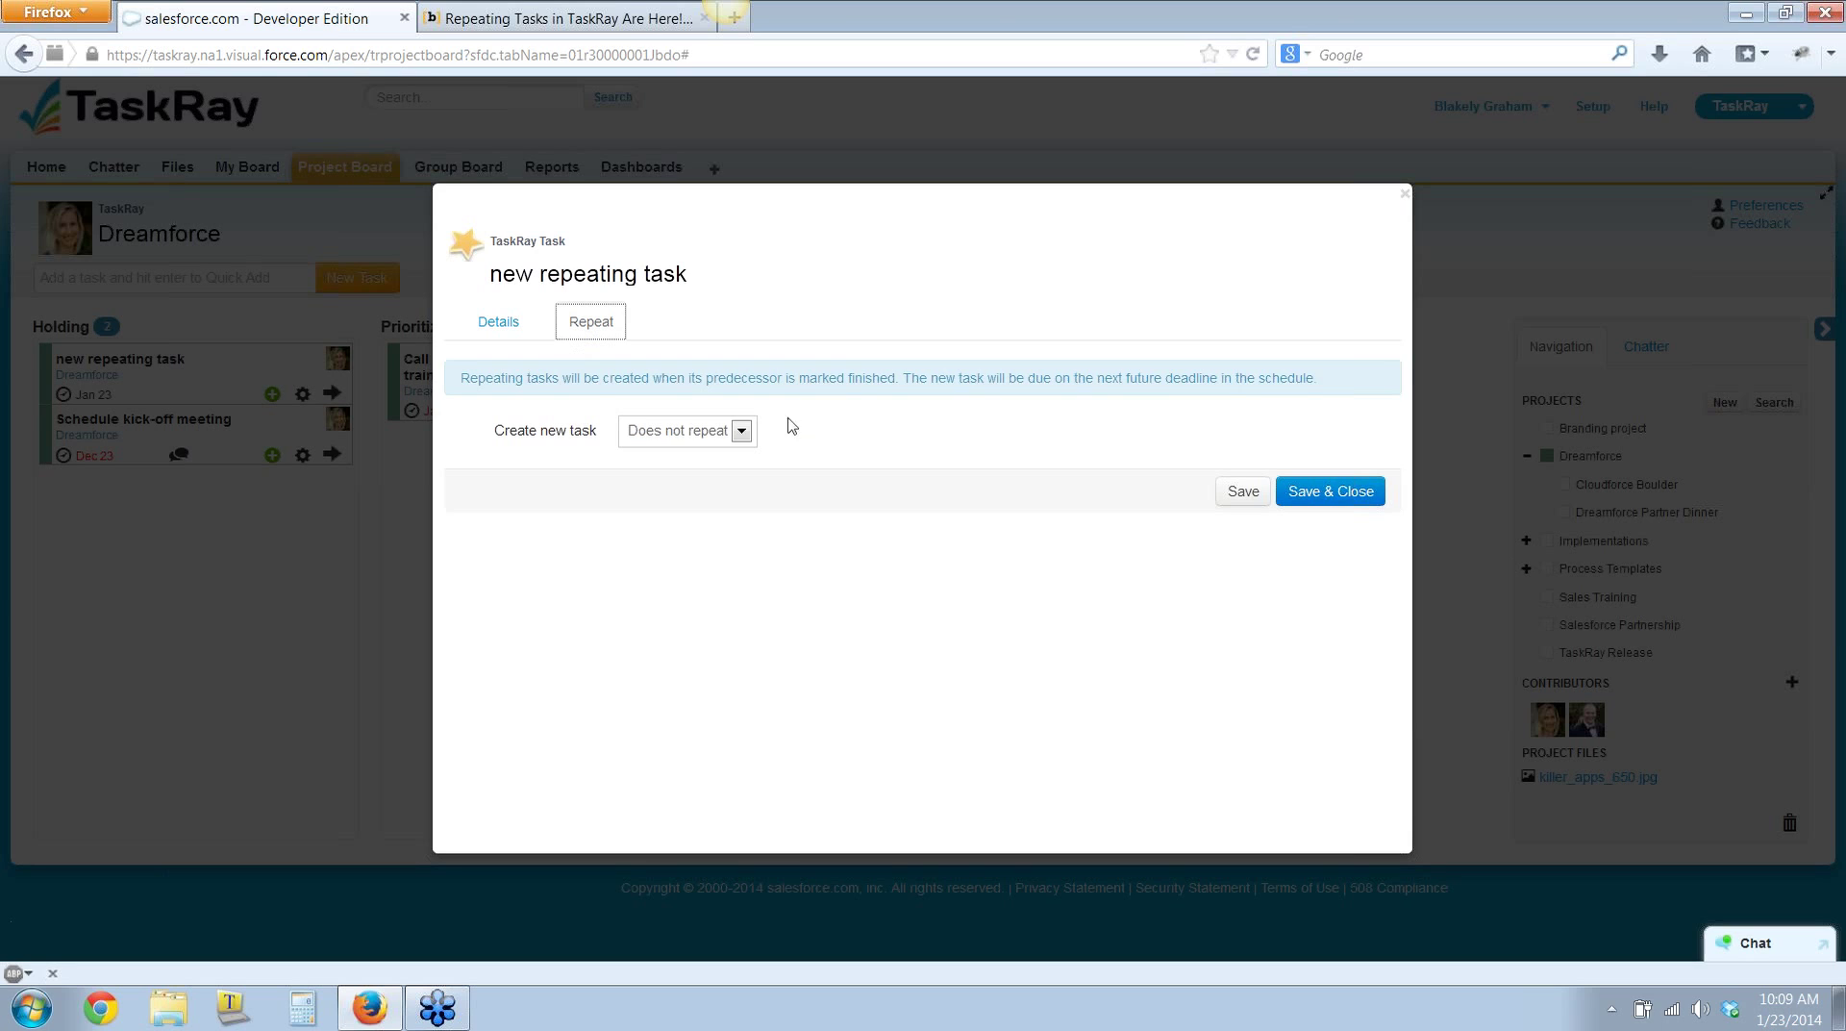
{"action": "left_click", "coordinate": [741, 431]}
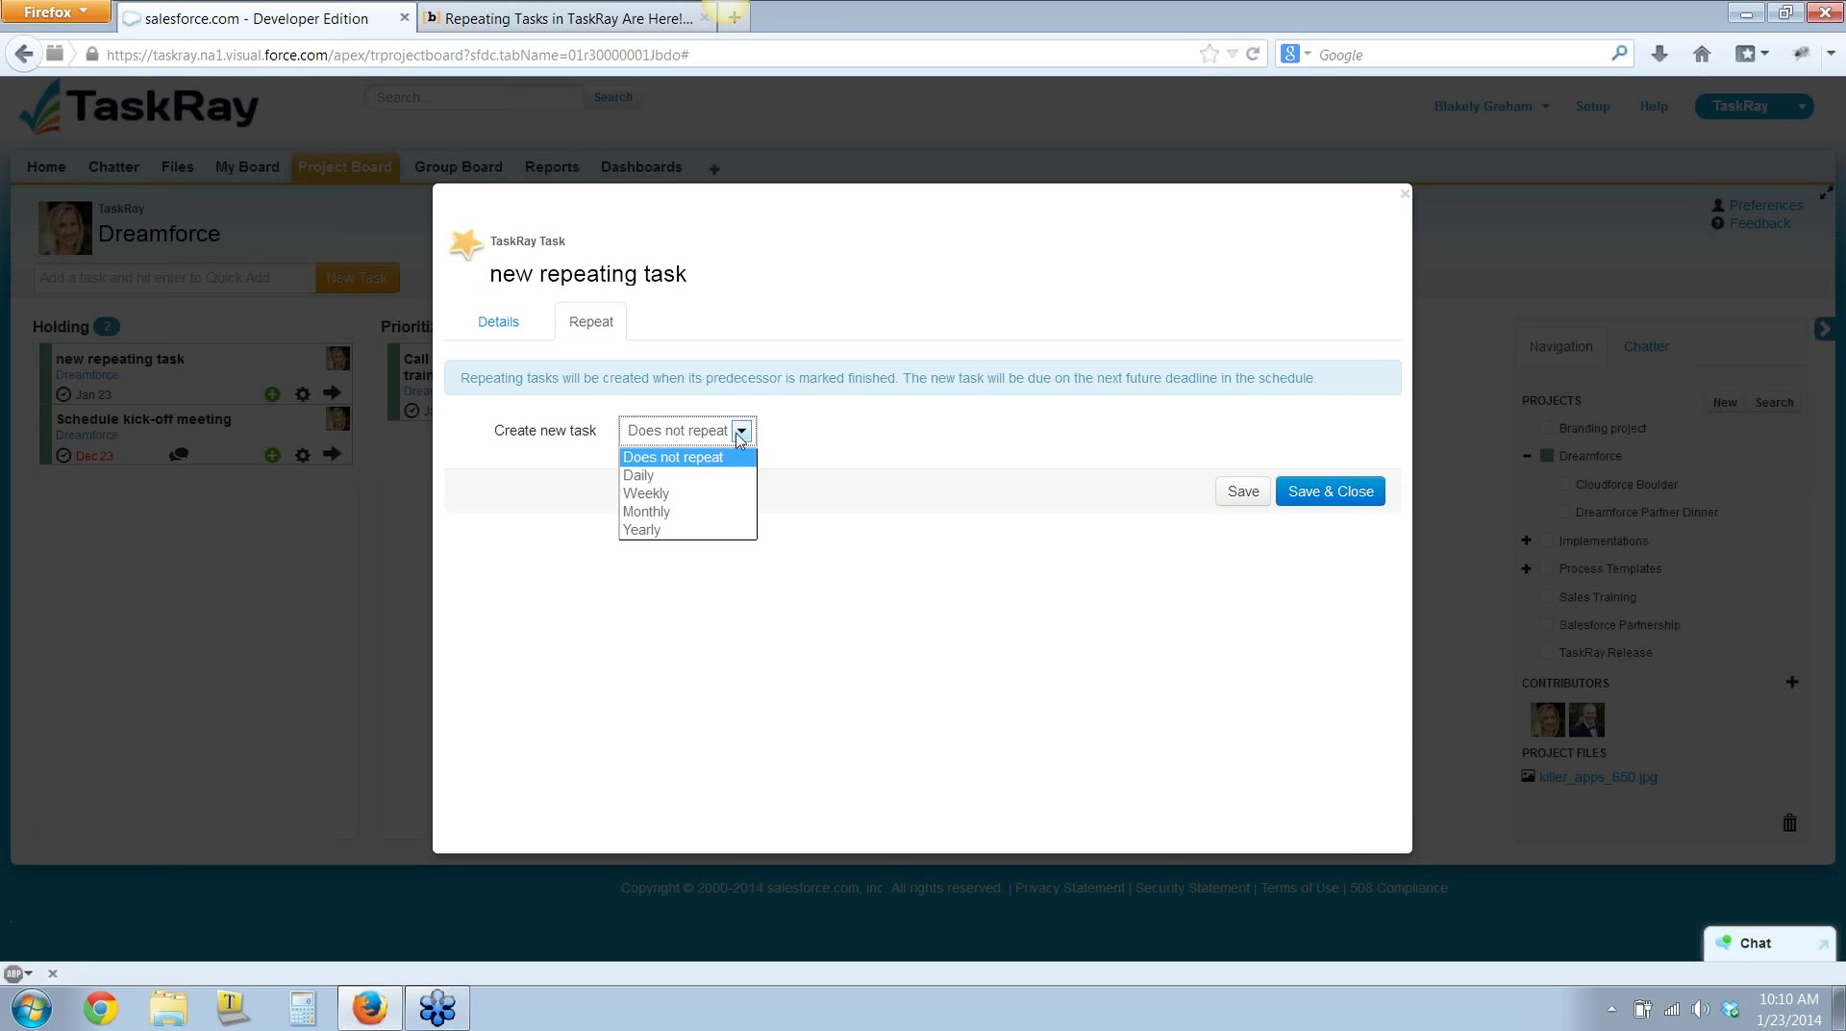
{"action": "left_click", "coordinate": [691, 497]}
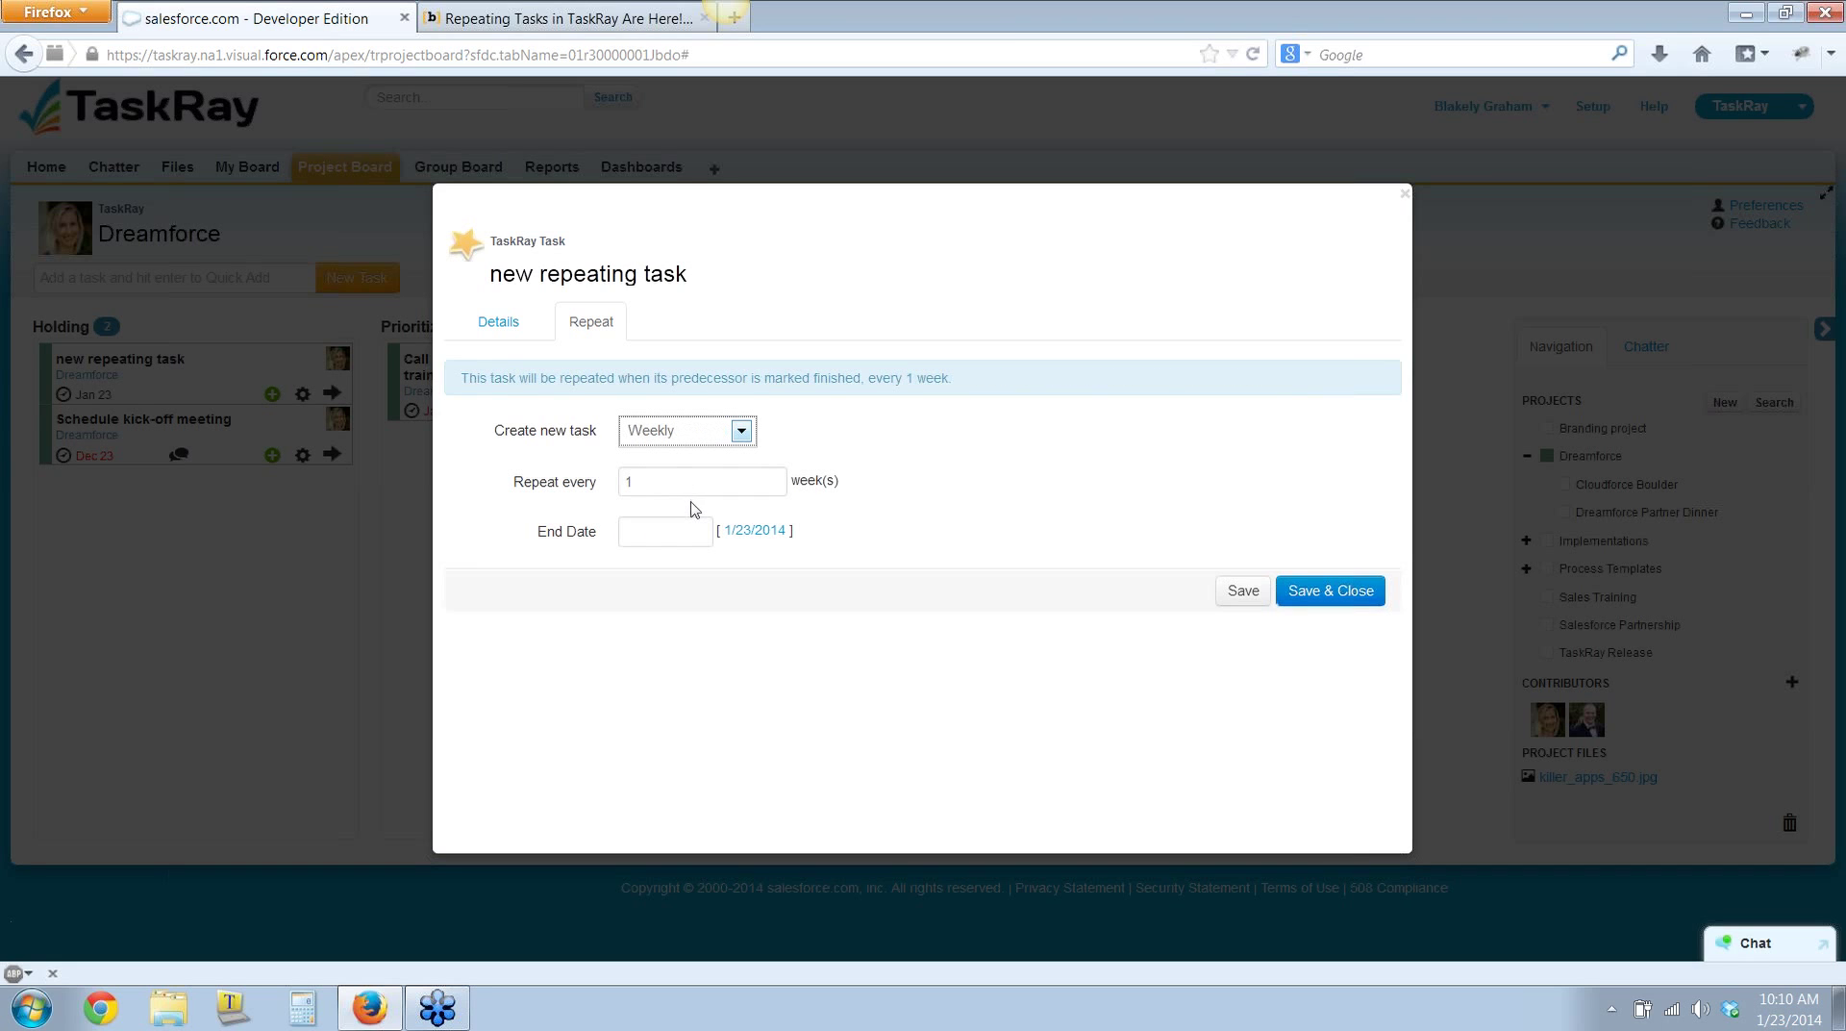
{"action": "left_click", "coordinate": [645, 484]}
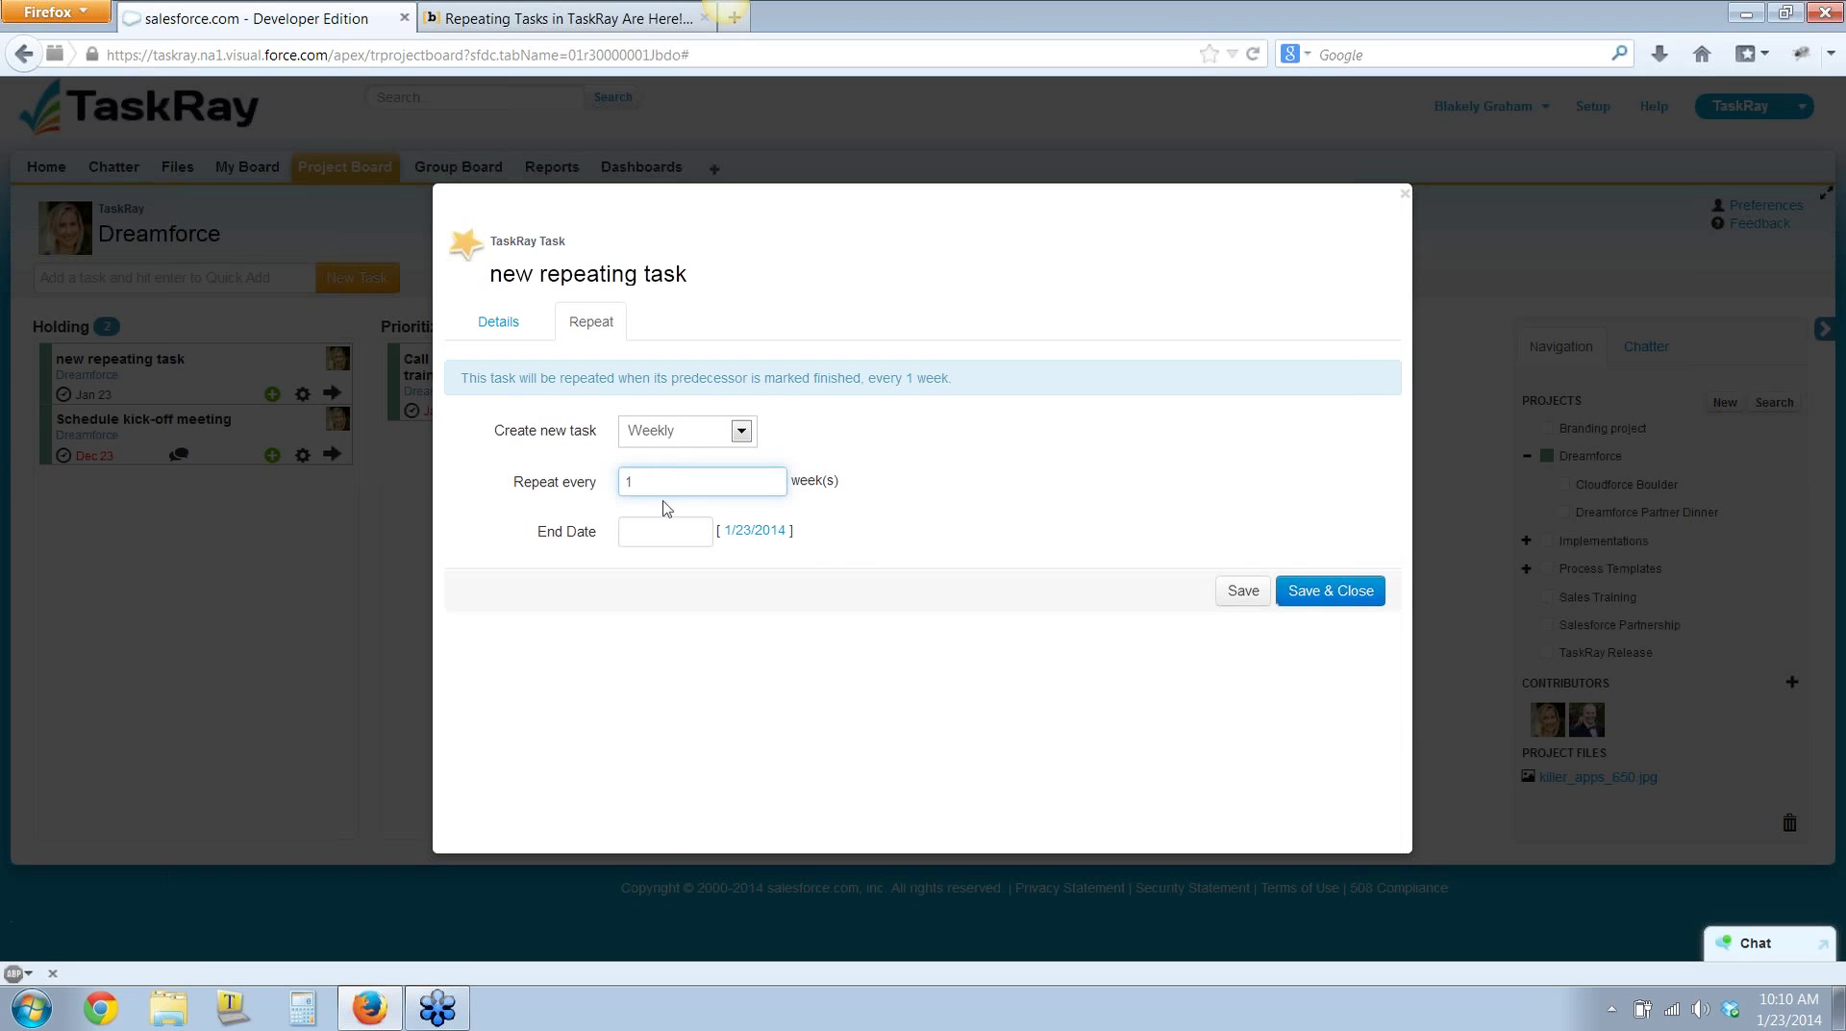
{"action": "left_click", "coordinate": [673, 531]}
{"action": "left_click", "coordinate": [771, 567]}
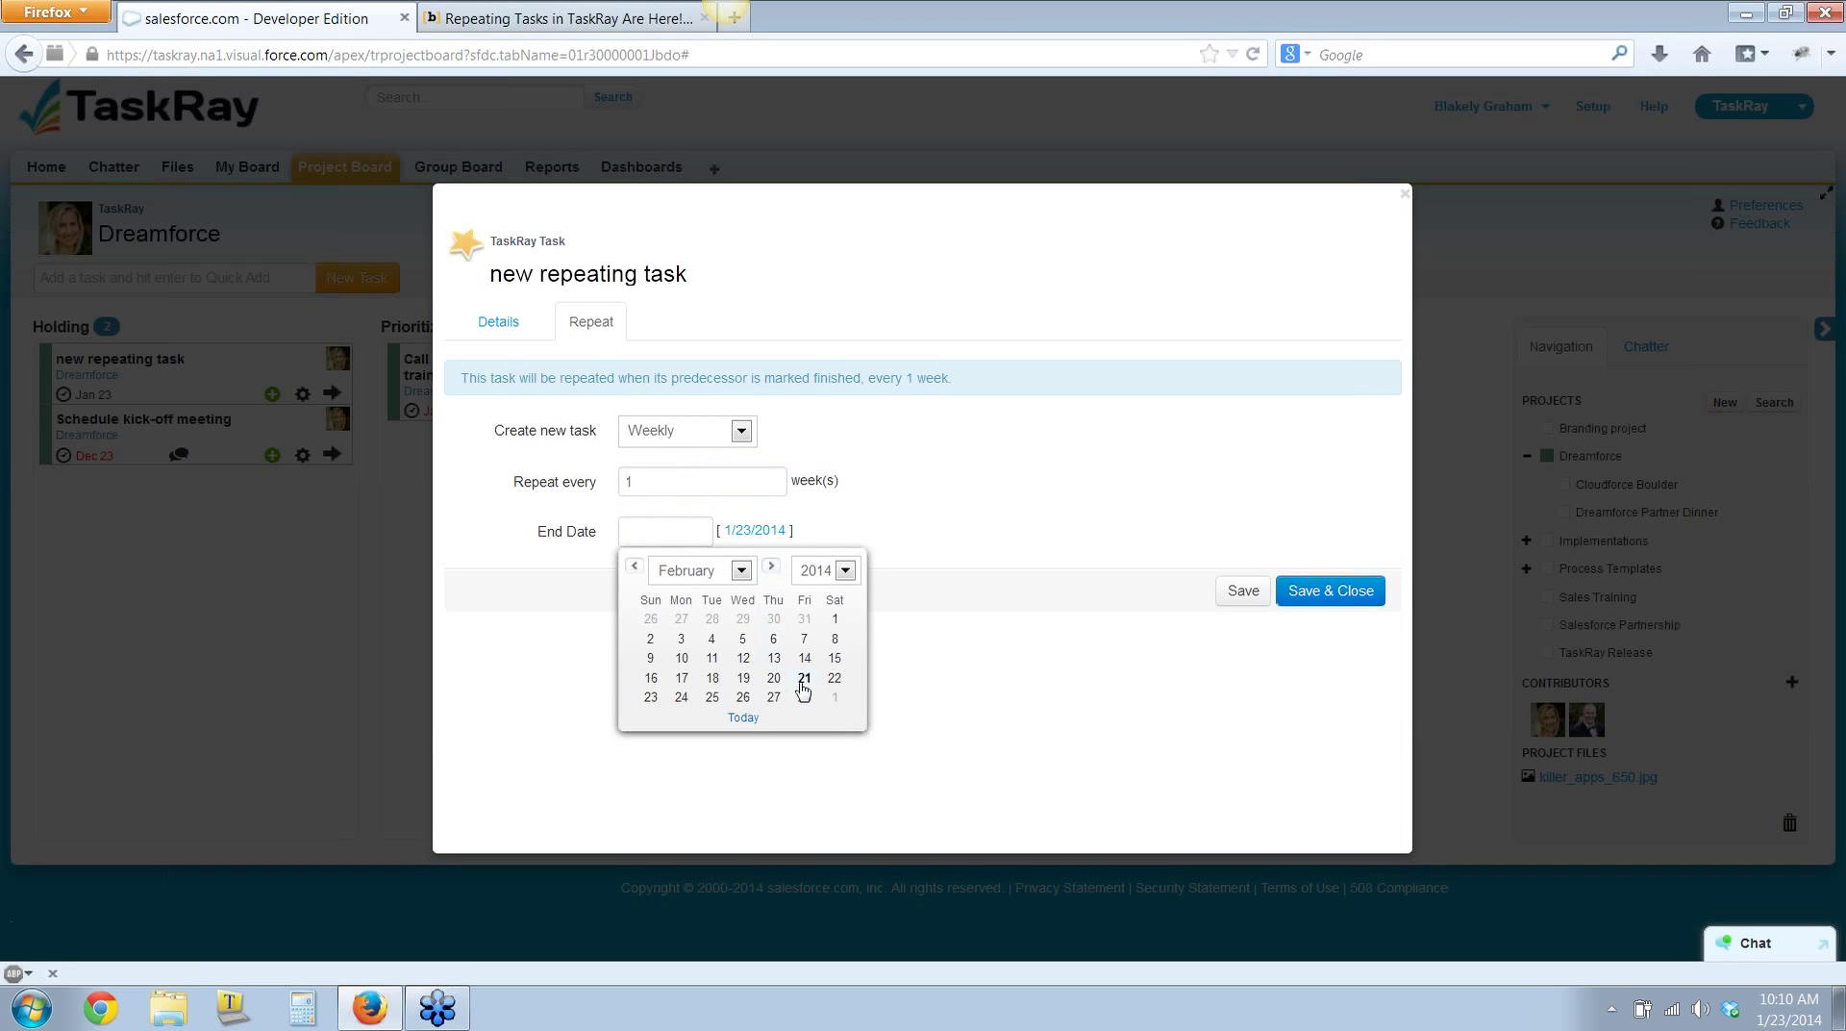
{"action": "left_click", "coordinate": [775, 698]}
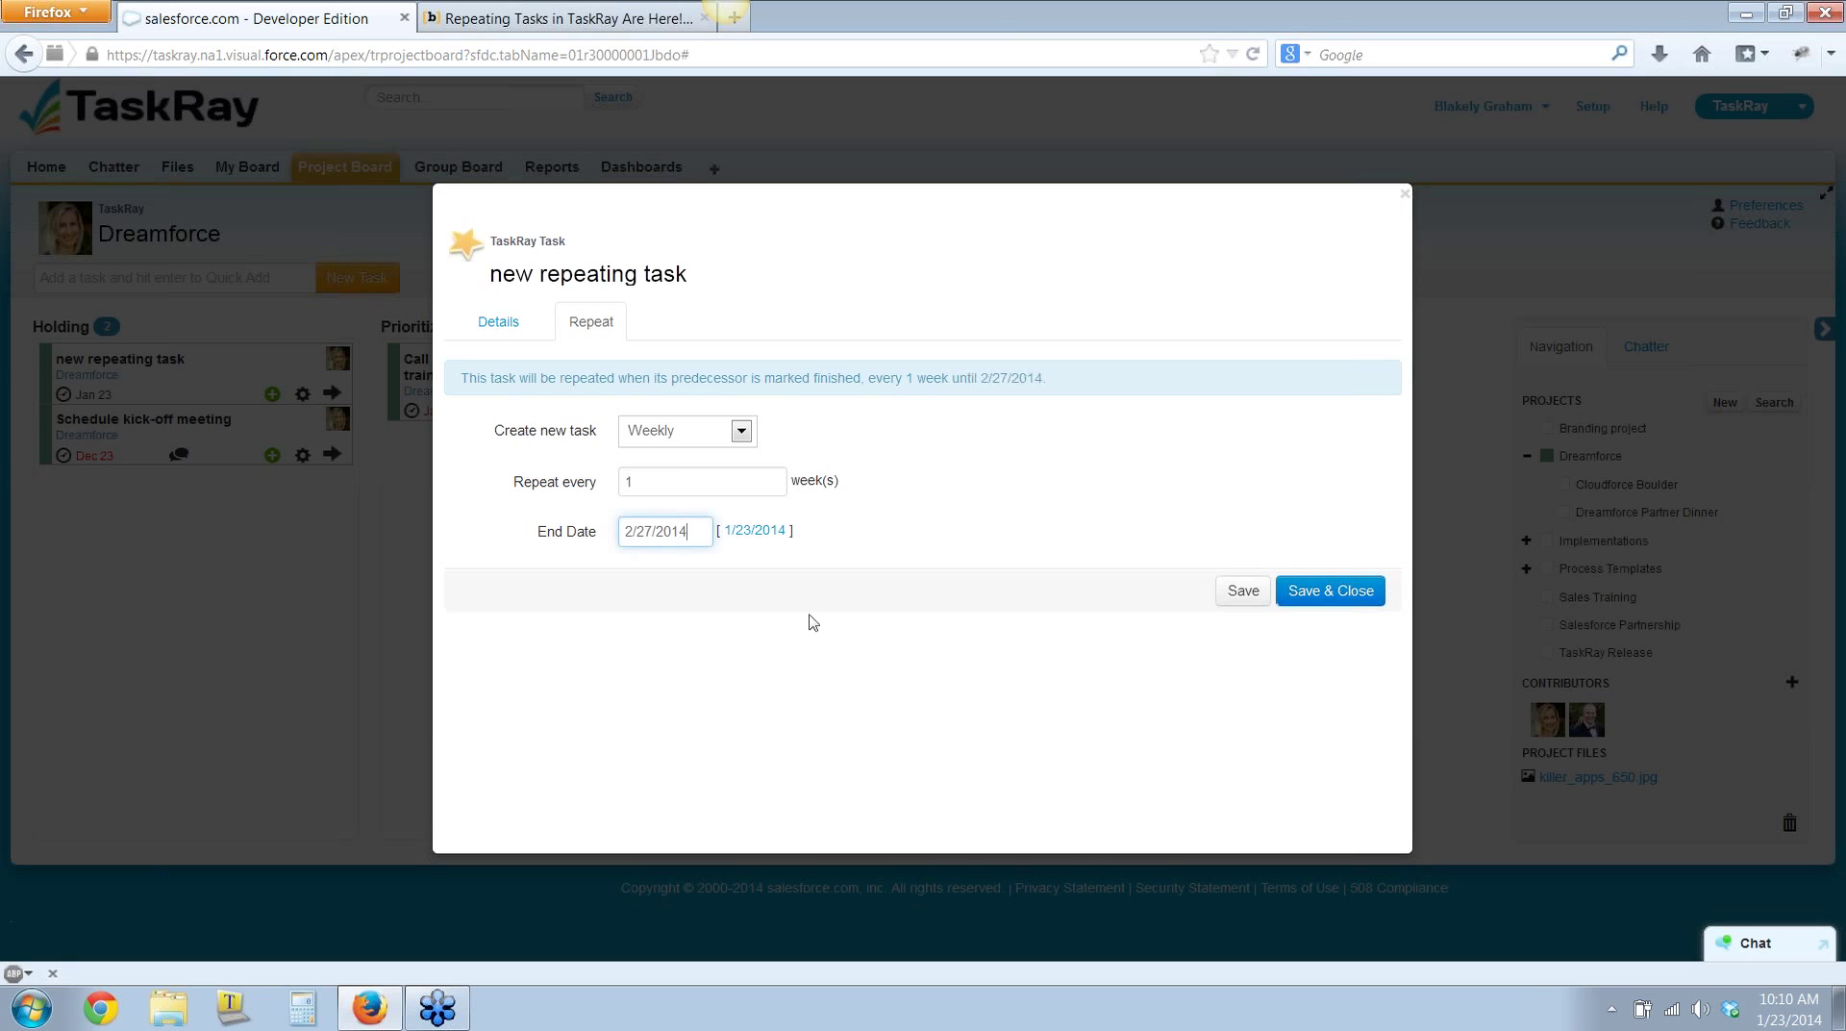
{"action": "left_click", "coordinate": [1305, 604]}
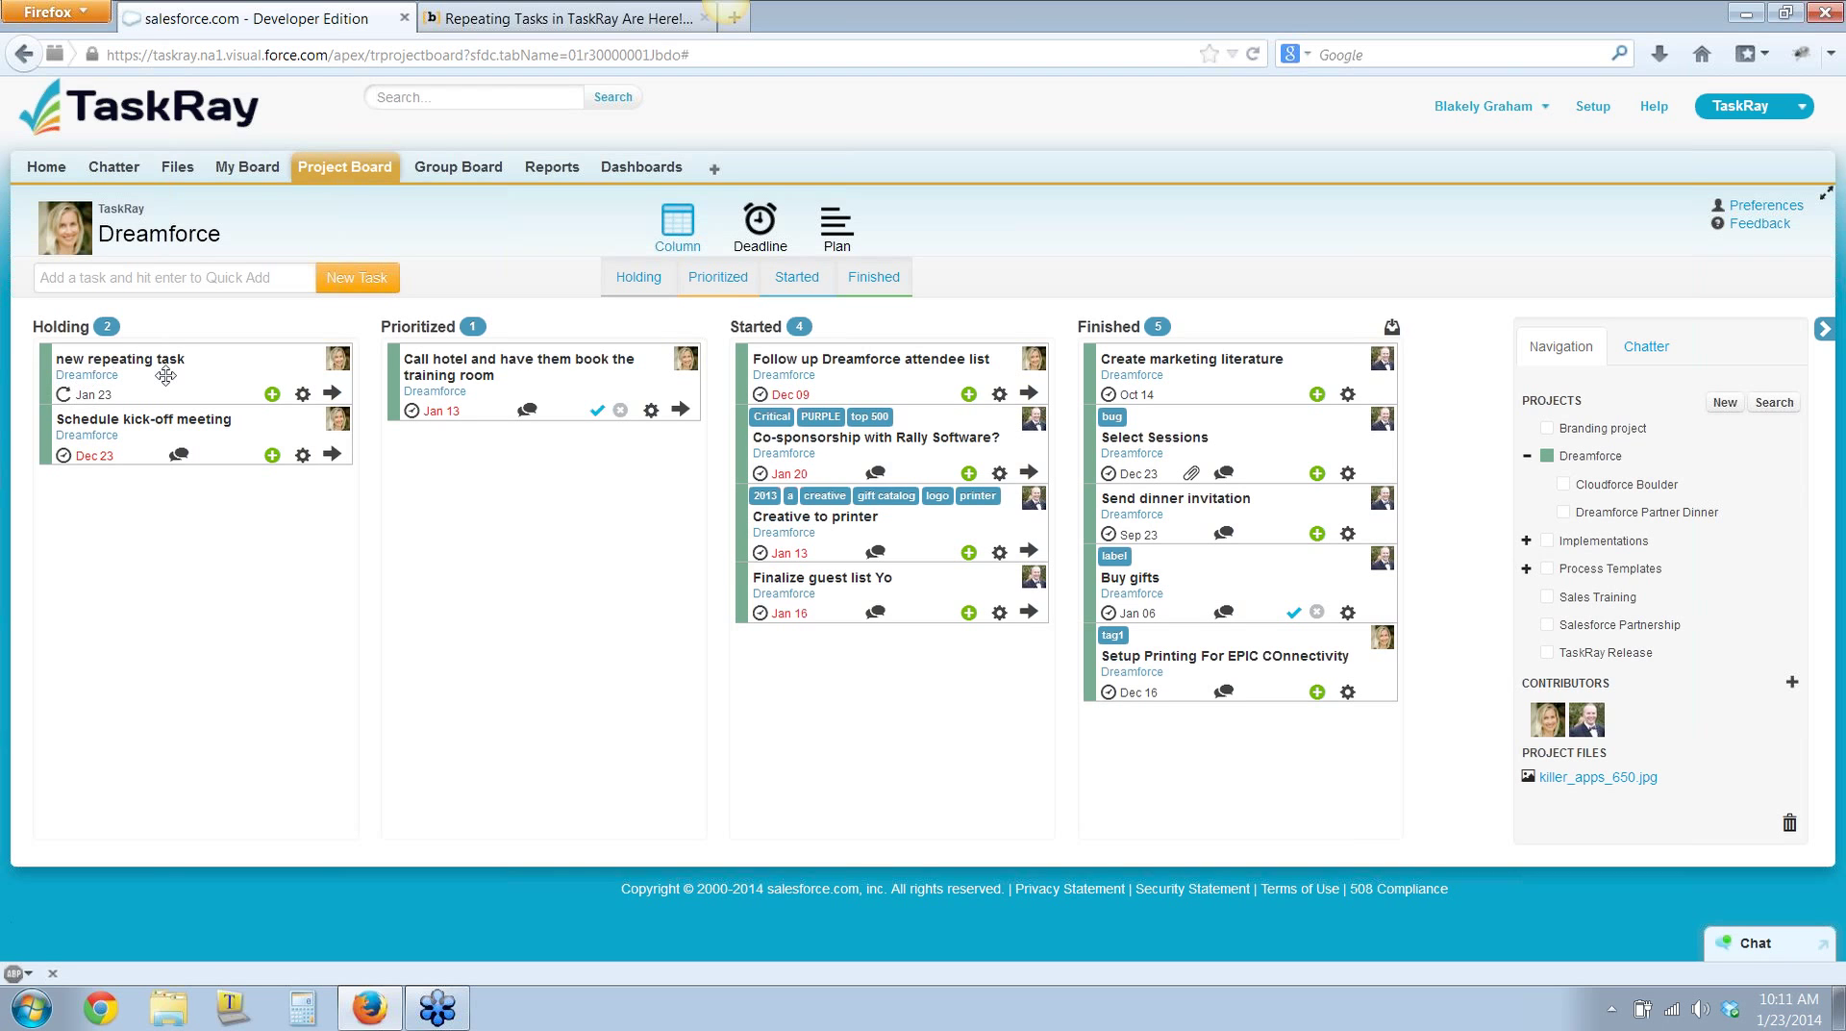
Move the Jan 23, Jan 30 and Feb 06 occurrences of "new repeating task" one after another from Holding to Finished
{"action": "left_click_drag", "start_coordinate": [166, 375], "coordinate": [1201, 352]}
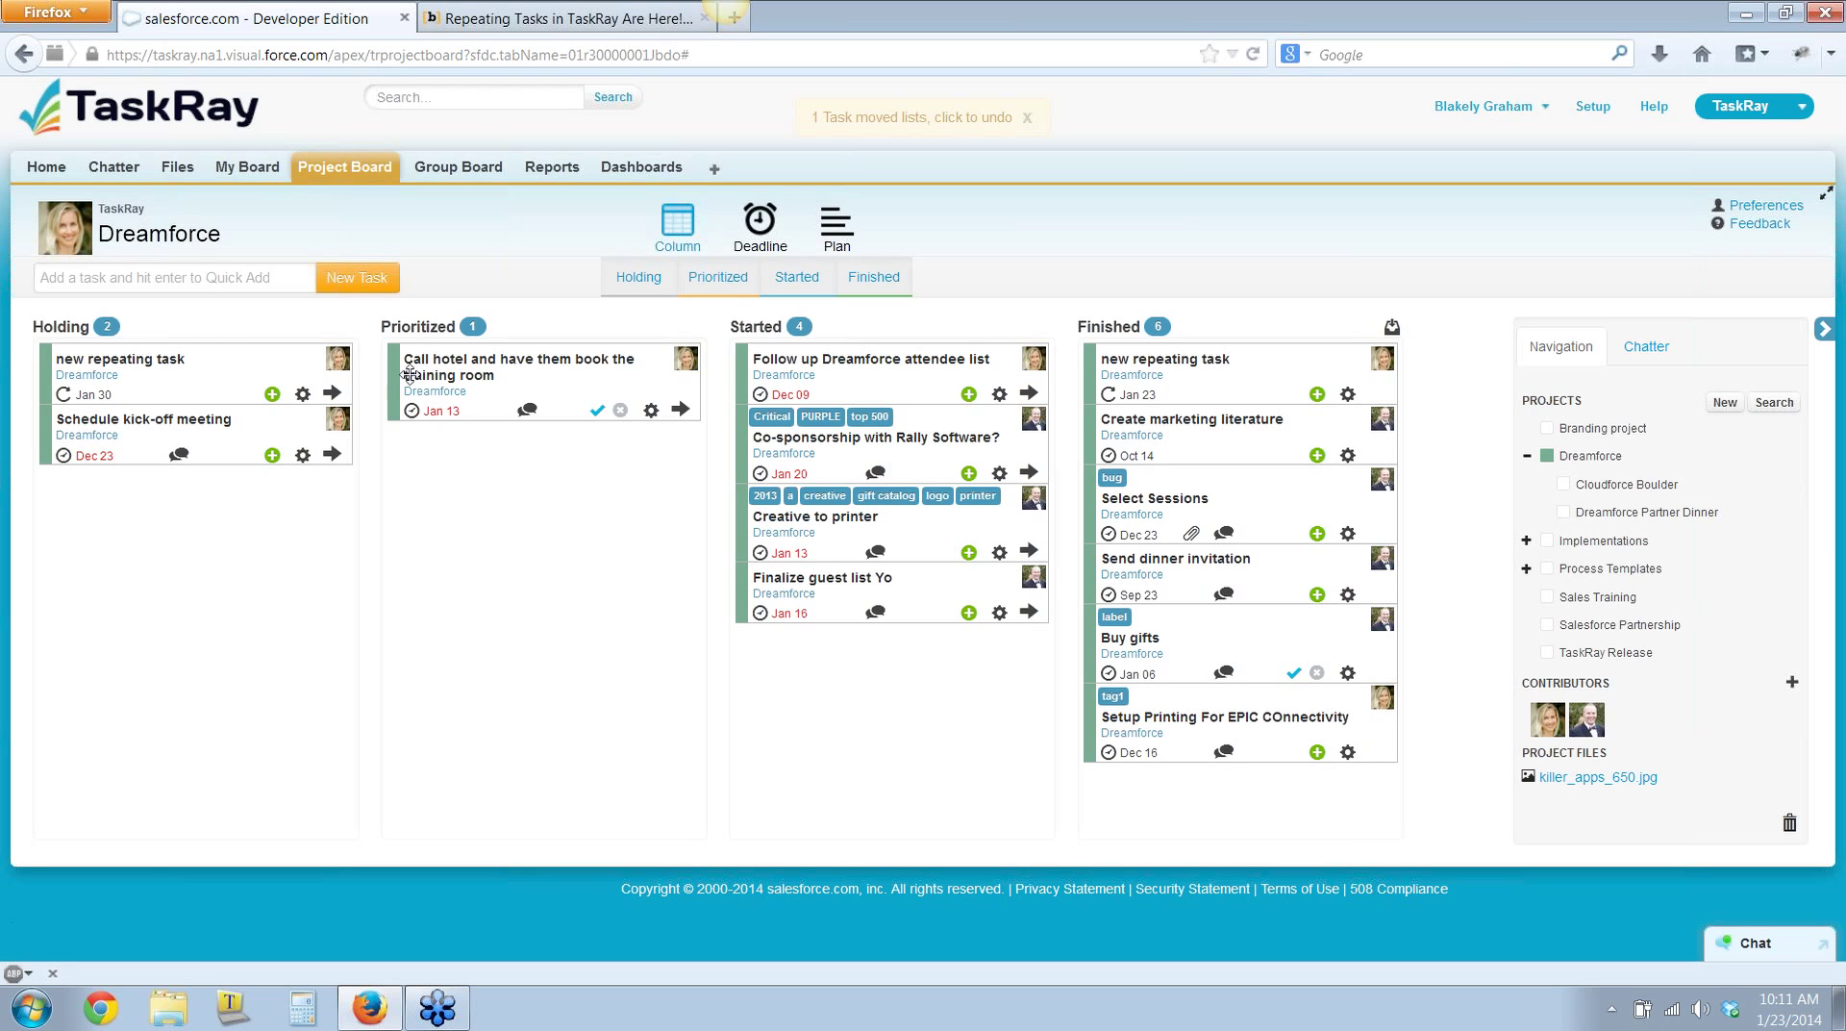
{"action": "left_click_drag", "start_coordinate": [327, 375], "coordinate": [1241, 341]}
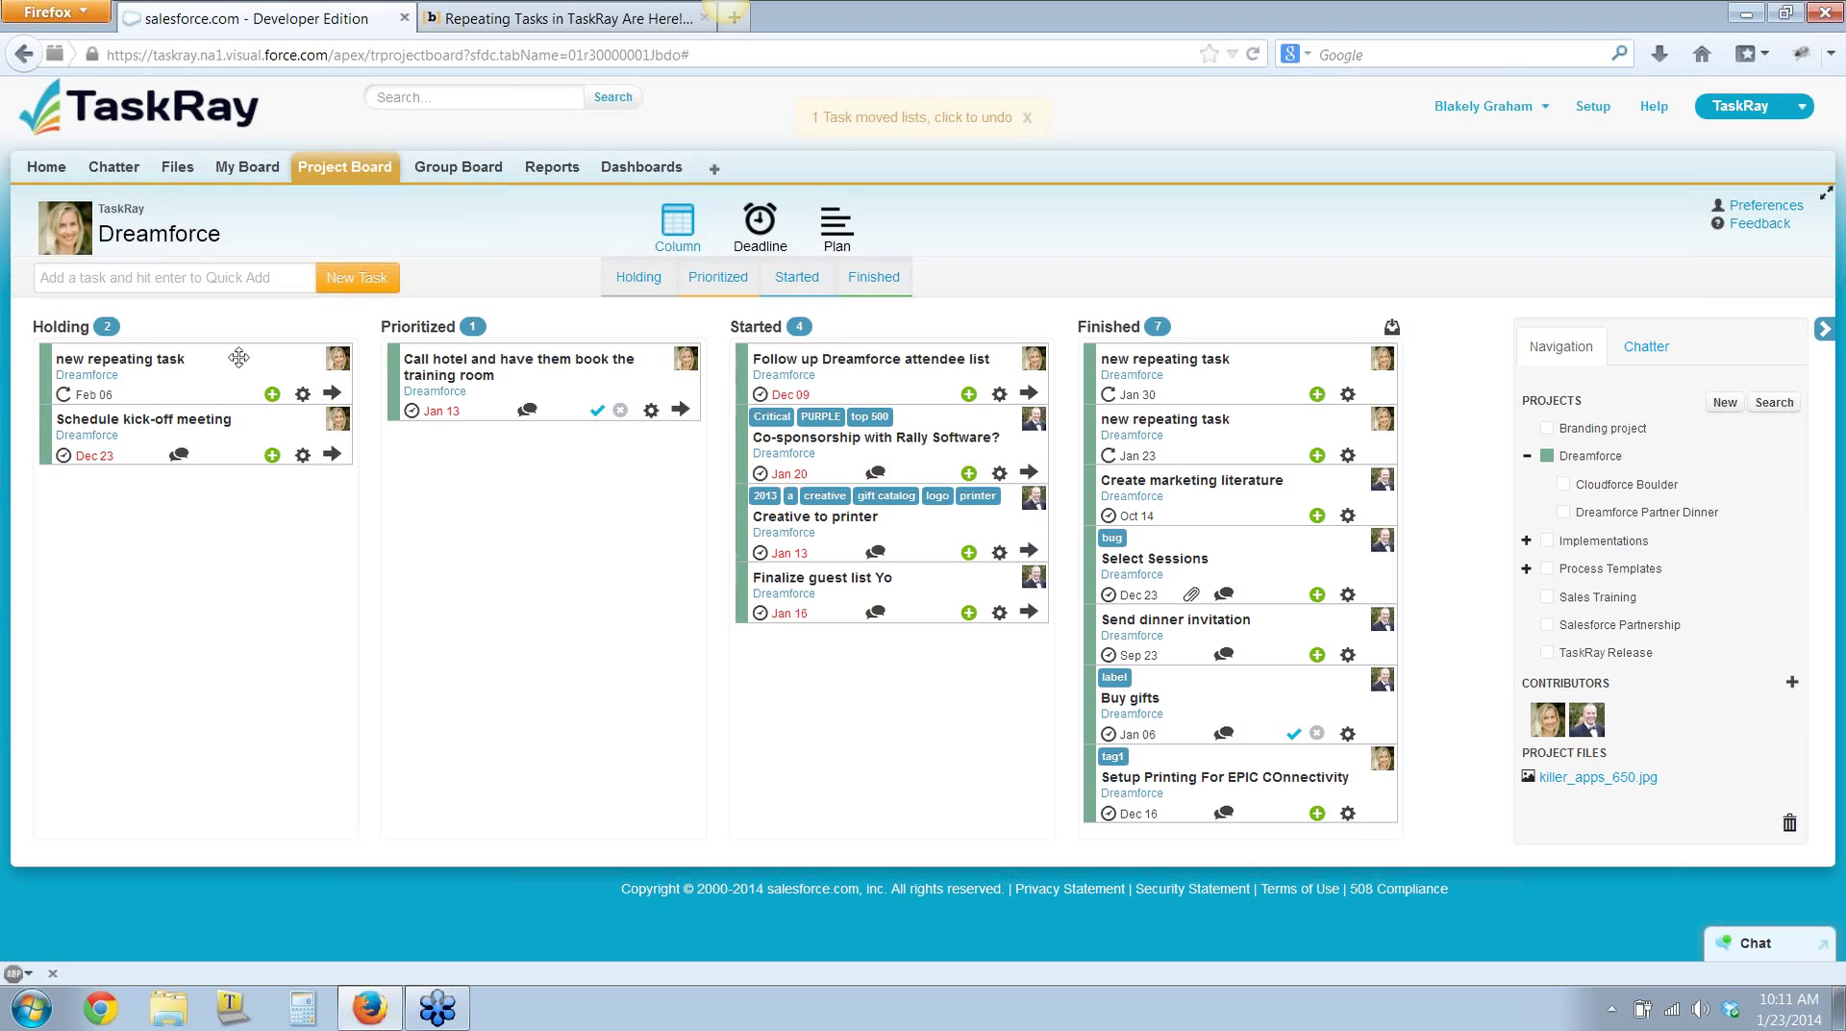
{"action": "left_click_drag", "start_coordinate": [239, 353], "coordinate": [1280, 337]}
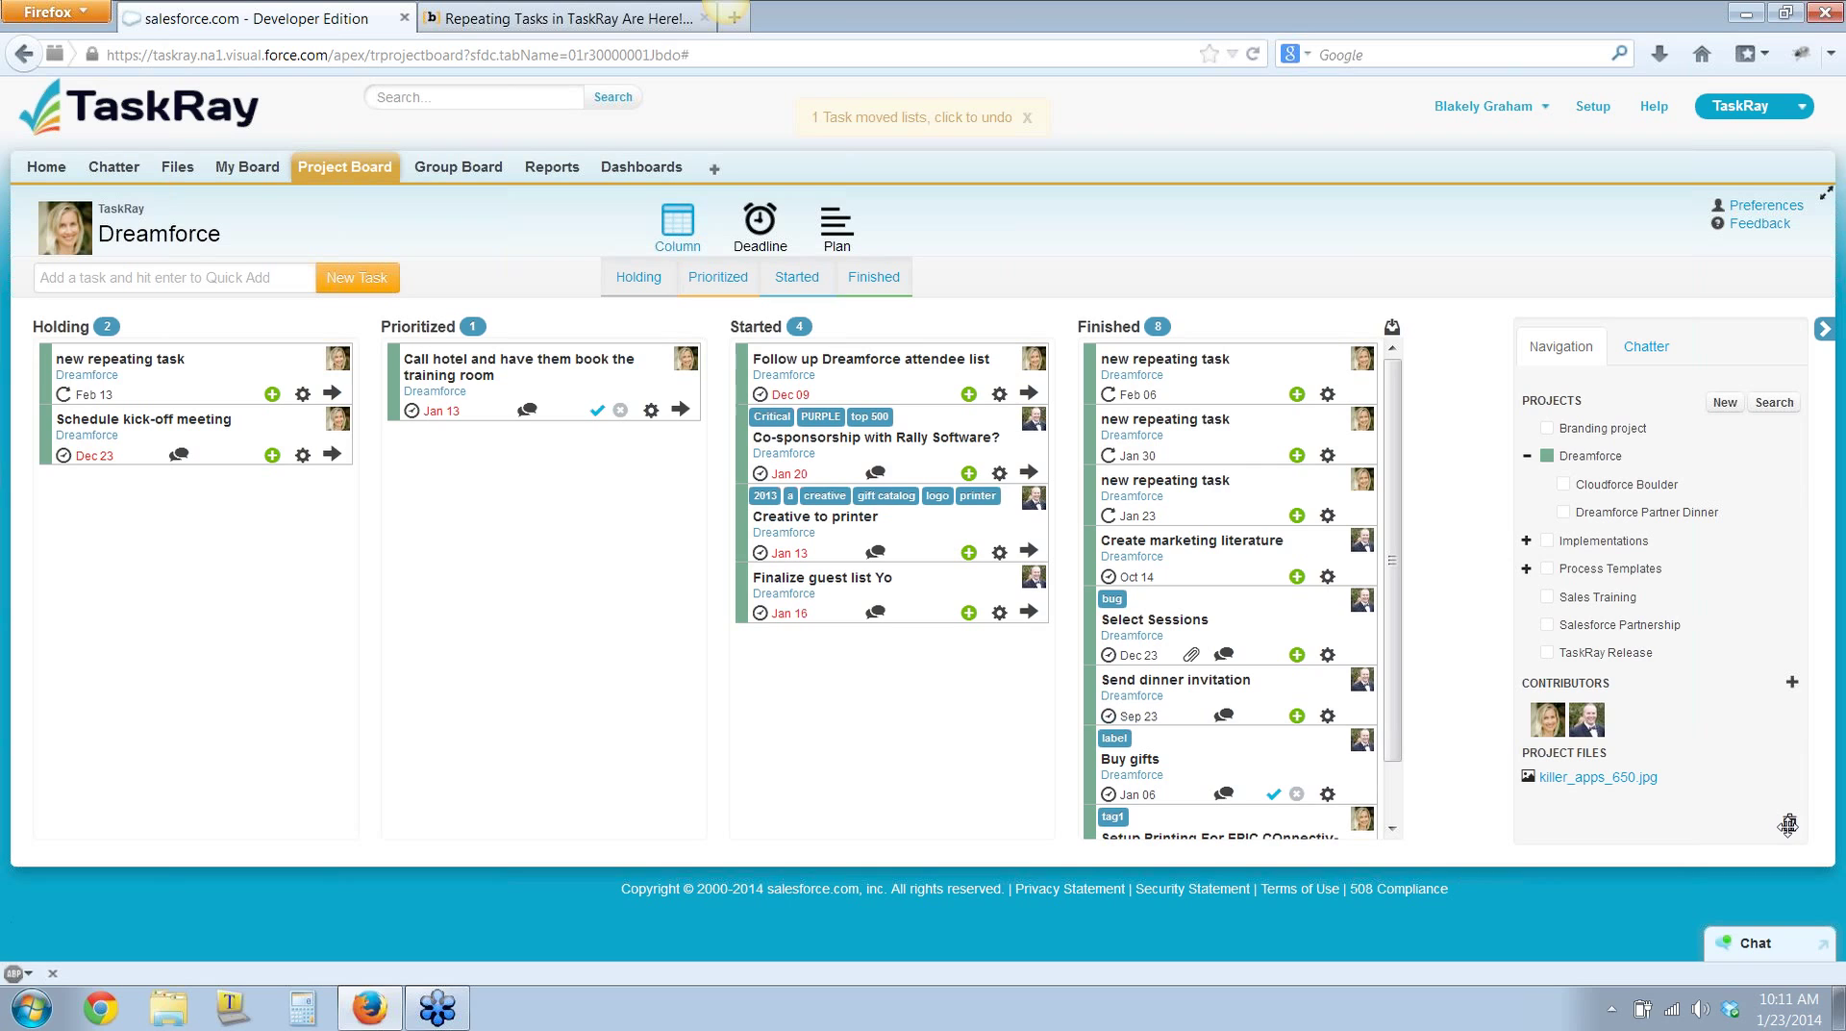
Delete the Feb 13 occurrence of "new repeating task" from Holding and move the Feb 06 one from Finished to Prioritized
{"action": "left_click_drag", "start_coordinate": [1789, 824], "coordinate": [196, 383]}
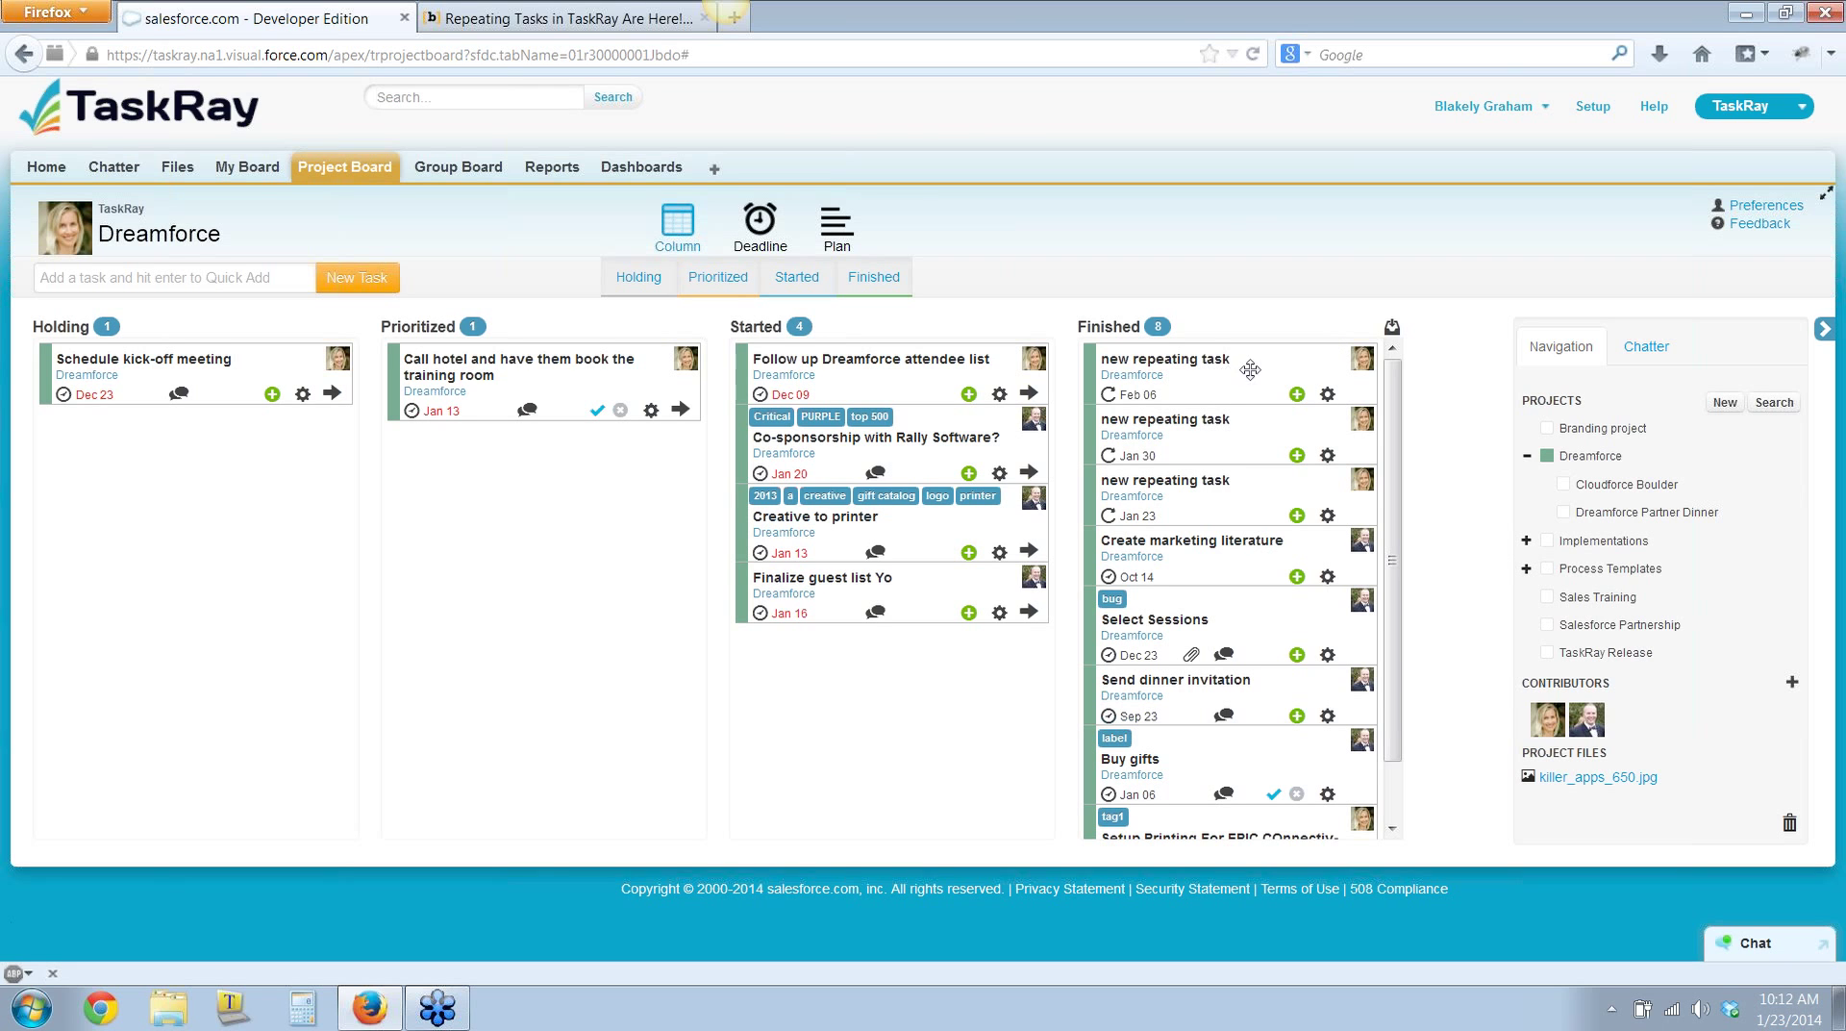
{"action": "left_click_drag", "start_coordinate": [1255, 373], "coordinate": [527, 360]}
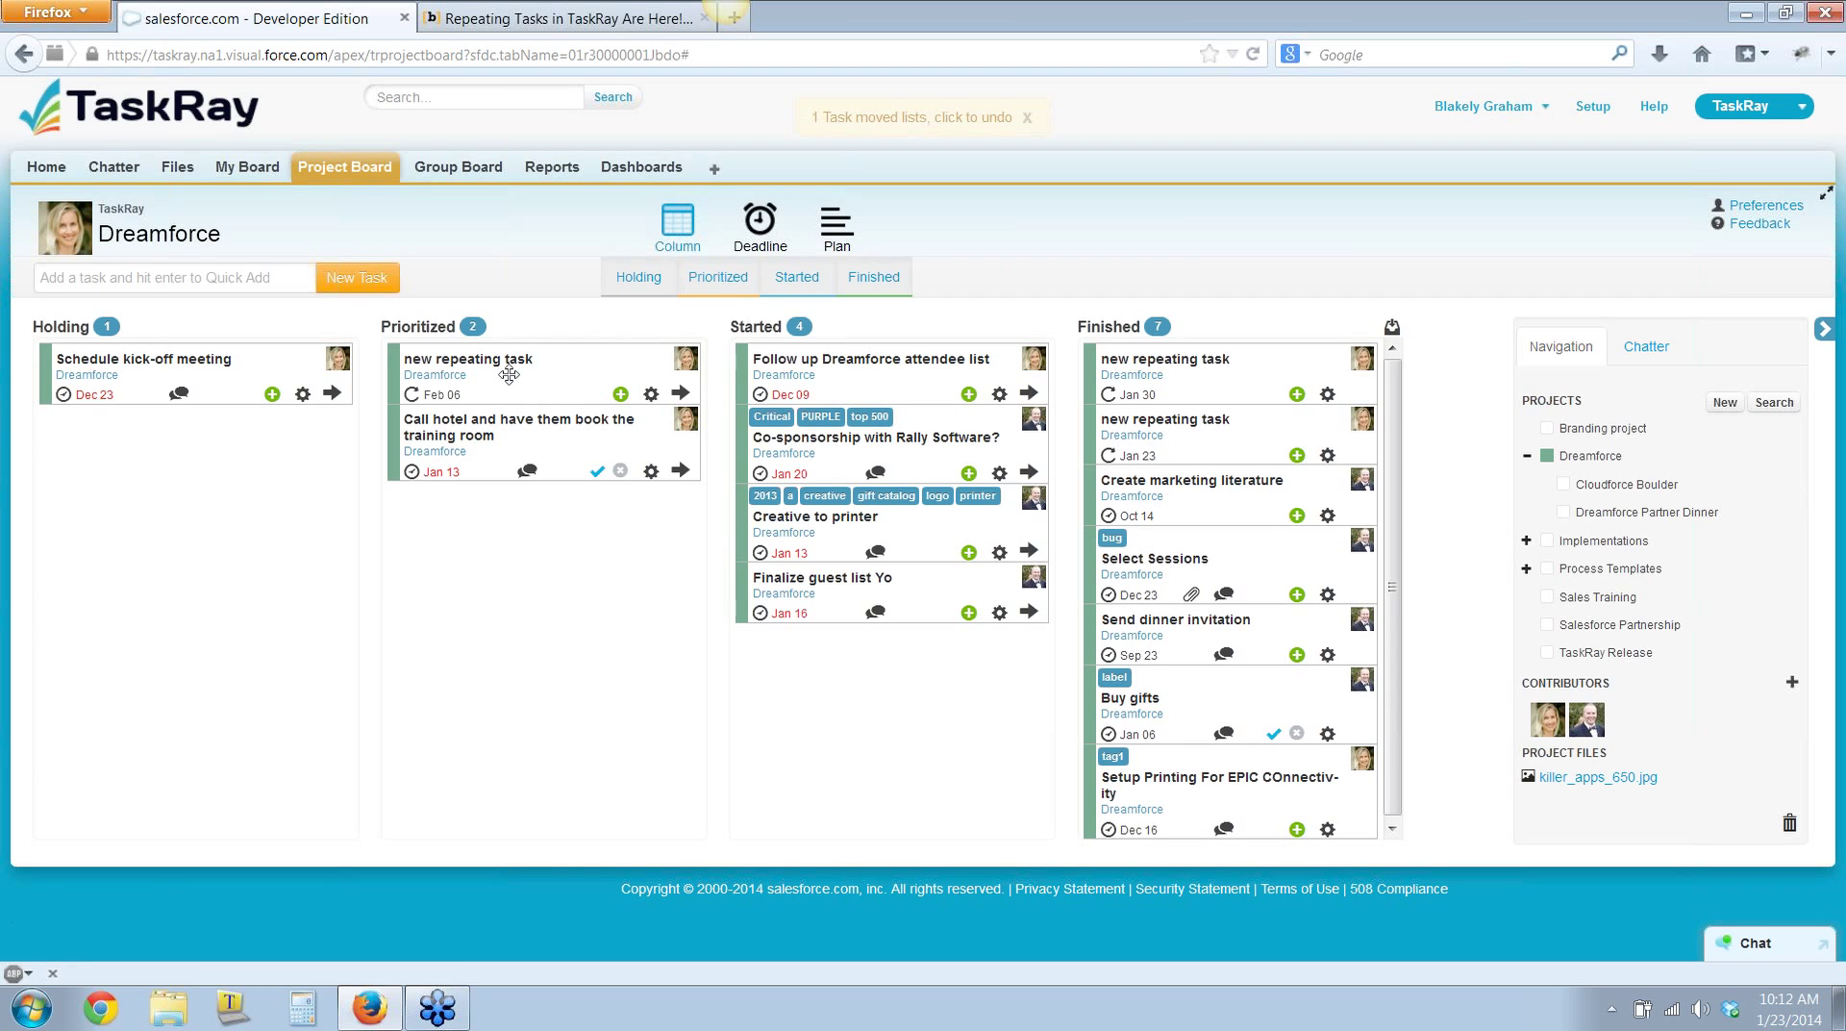
Check the repeat settings of the Feb 06 "new repeating task" in Prioritized, then close the task
{"action": "left_click", "coordinate": [651, 396]}
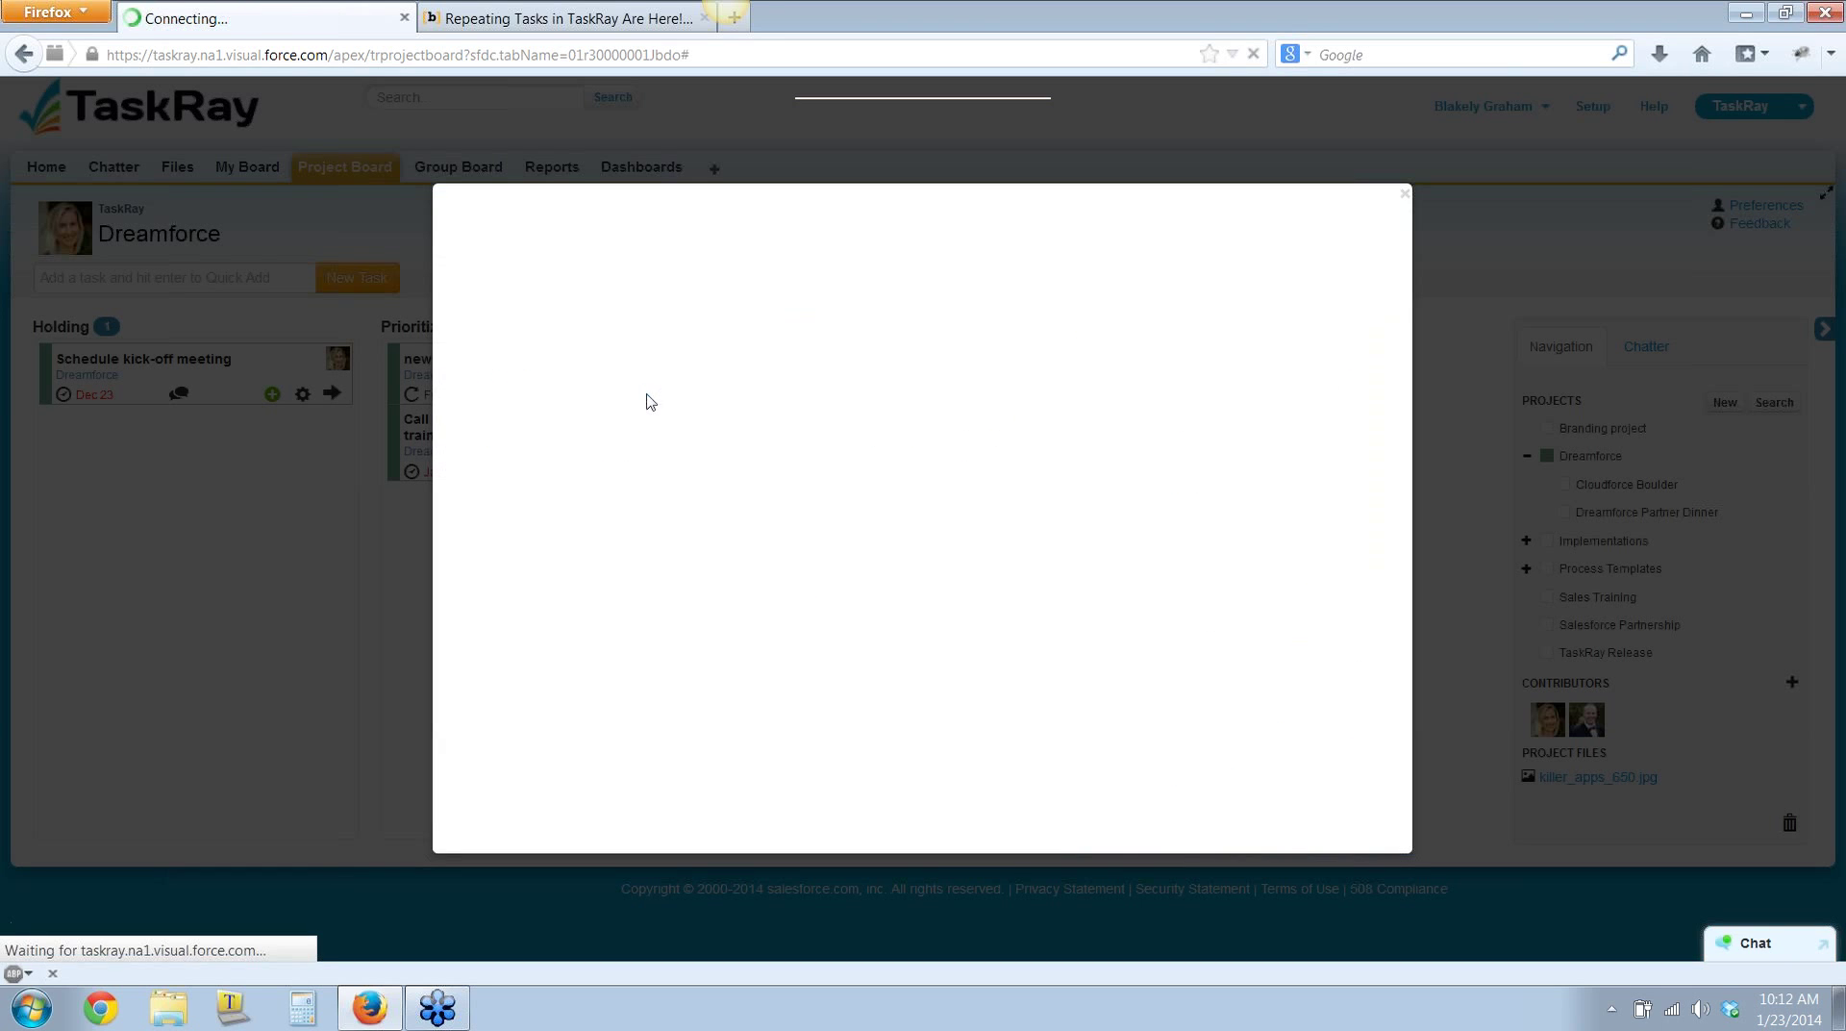
{"action": "left_click", "coordinate": [591, 323]}
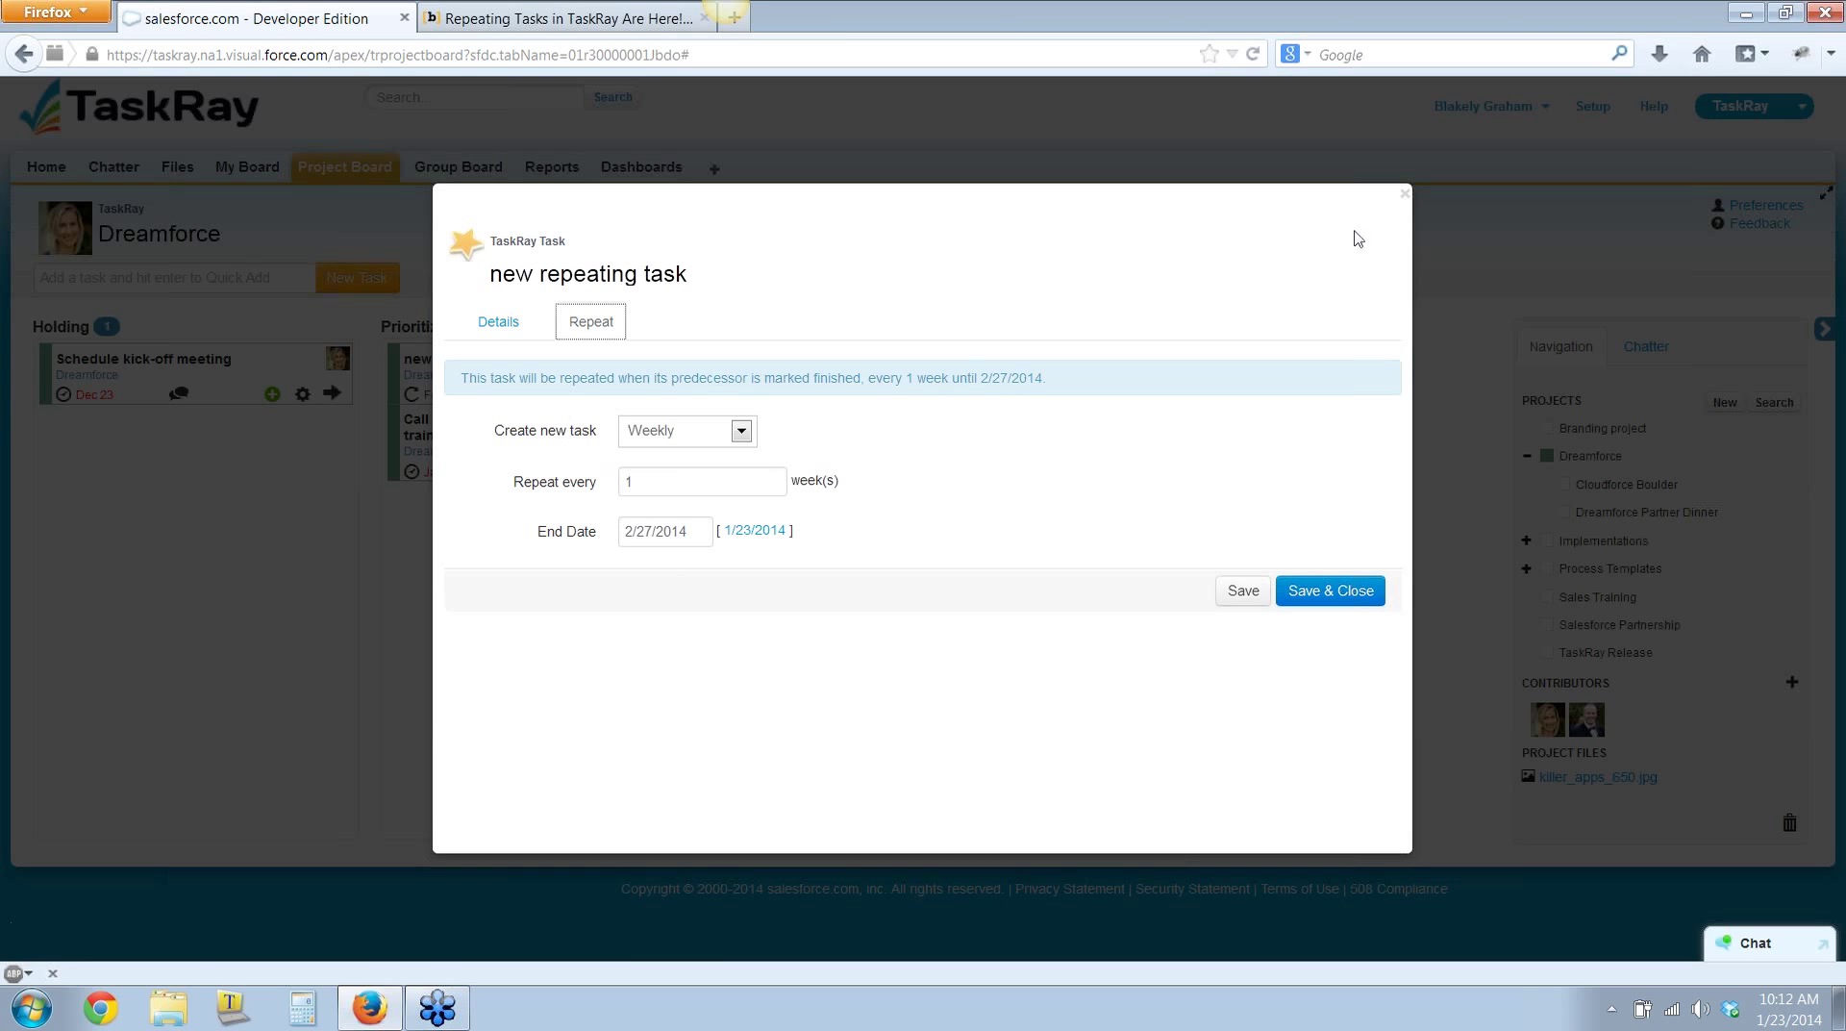
{"action": "left_click", "coordinate": [1404, 195]}
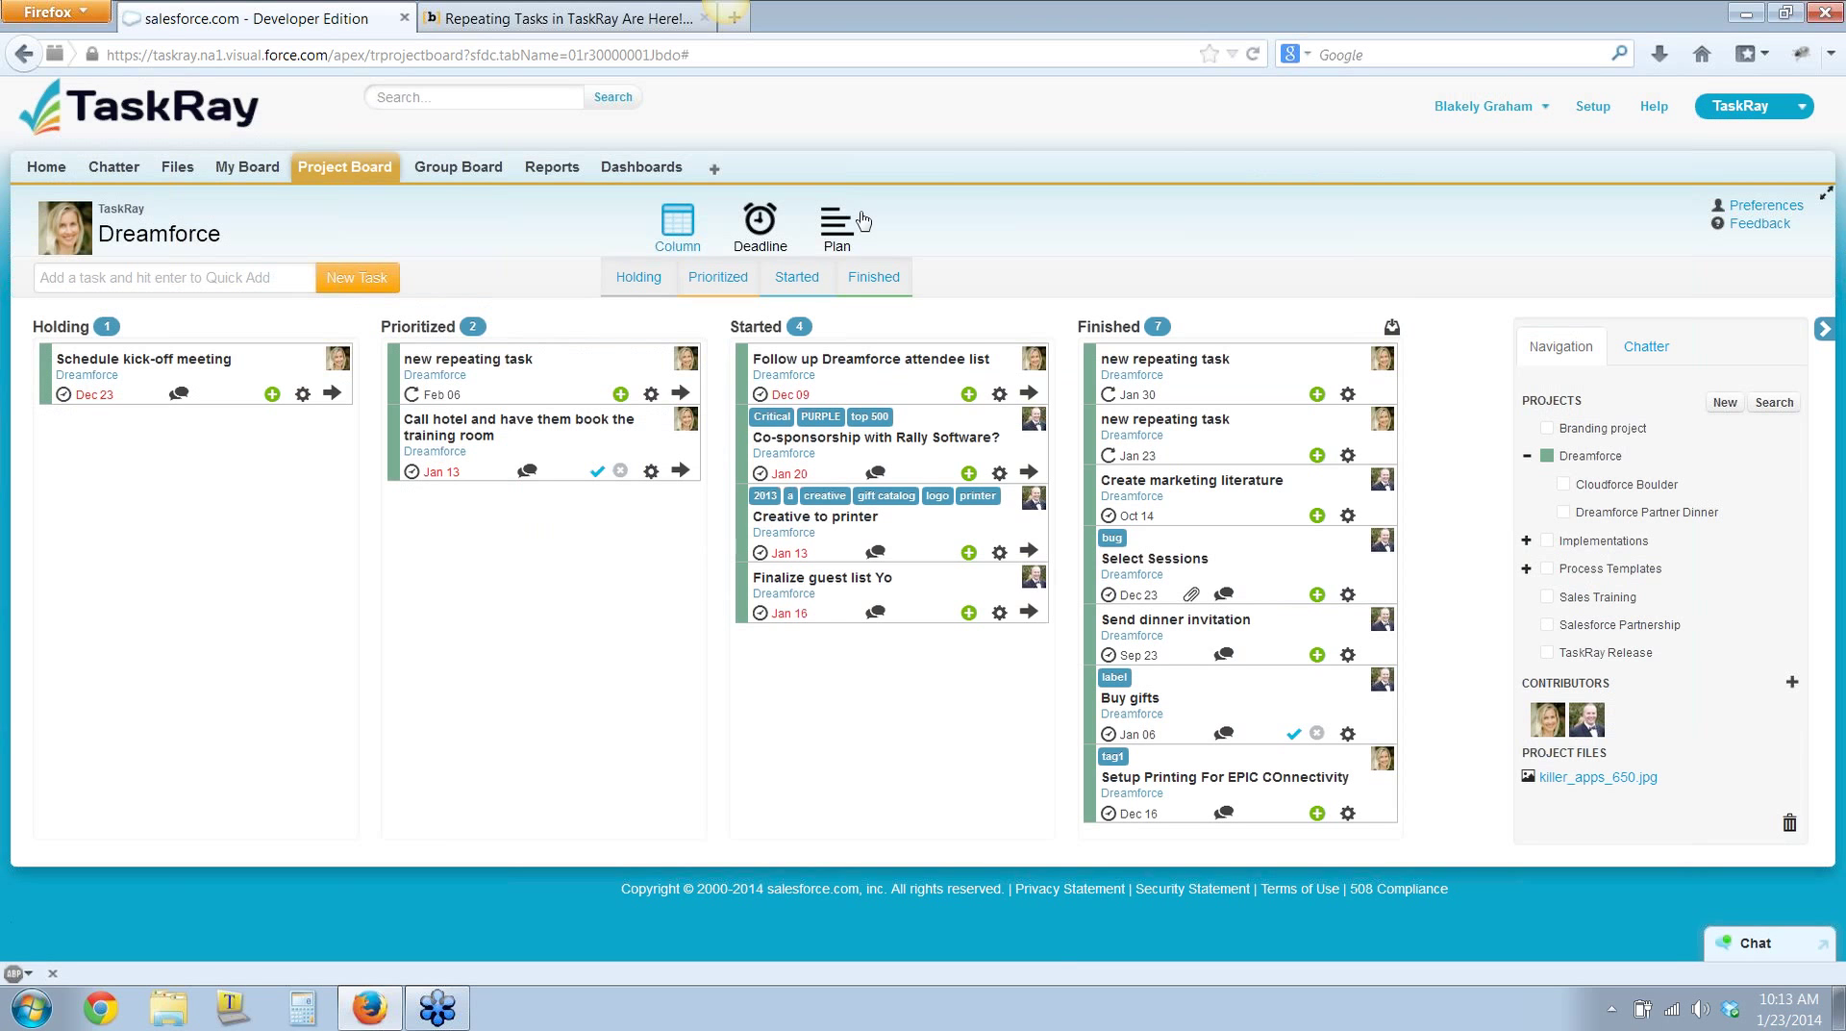
Switch to the blog post and read the section about the aggregated recent activity Chatter display
{"action": "left_click", "coordinate": [557, 18]}
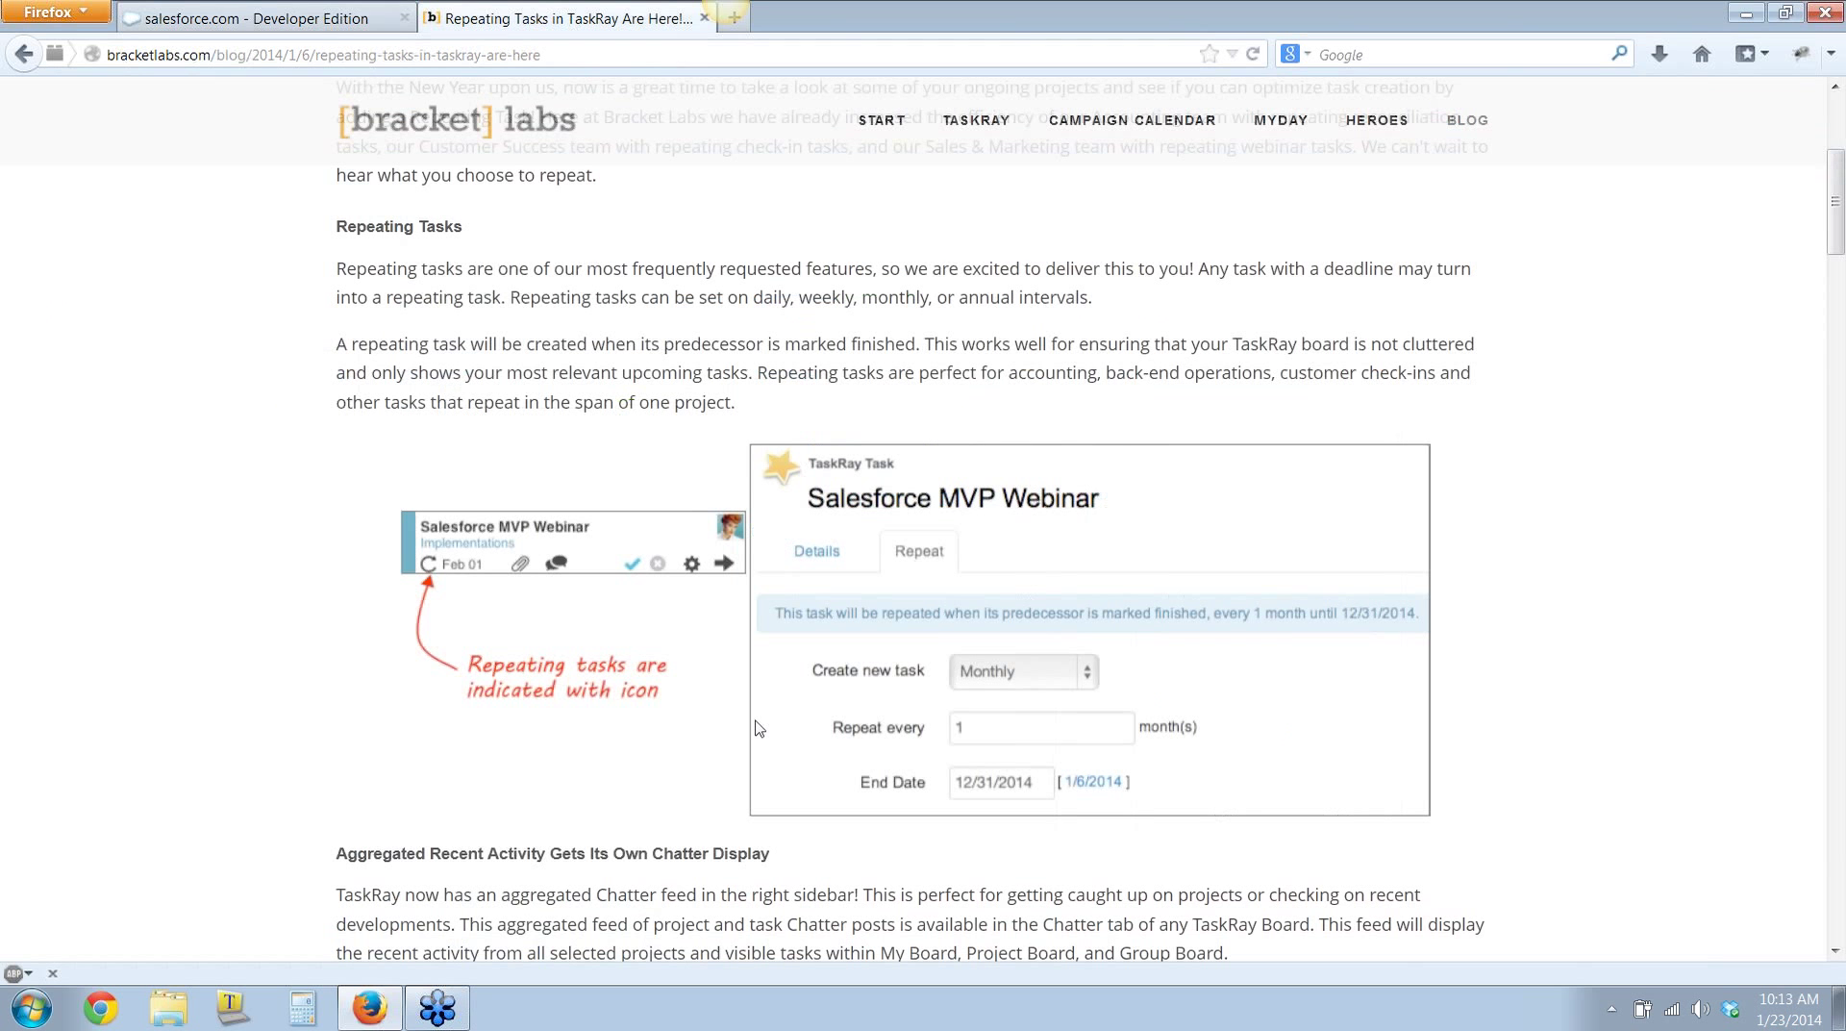
{"action": "scroll", "coordinate": [757, 728], "scroll_direction": "down", "scroll_amount": 1}
{"action": "scroll", "coordinate": [757, 728], "scroll_direction": "down", "scroll_amount": 6}
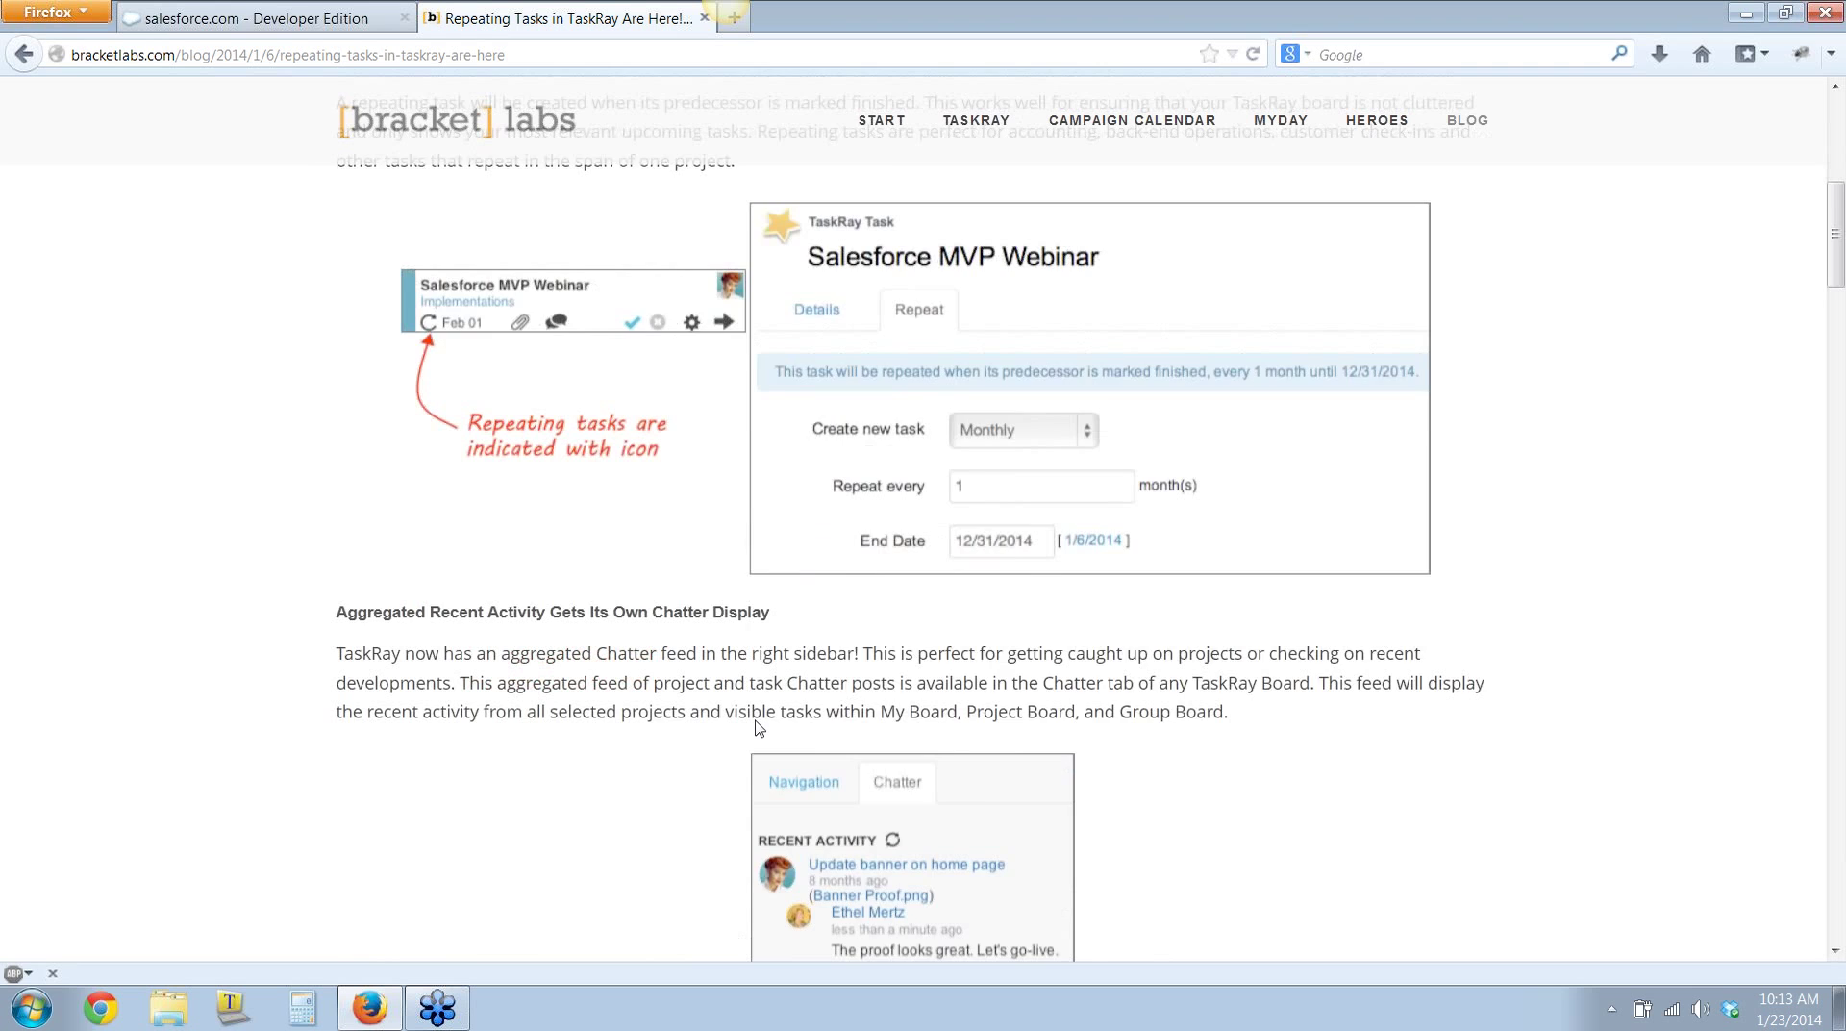
{"action": "scroll", "coordinate": [757, 728], "scroll_direction": "down", "scroll_amount": 1}
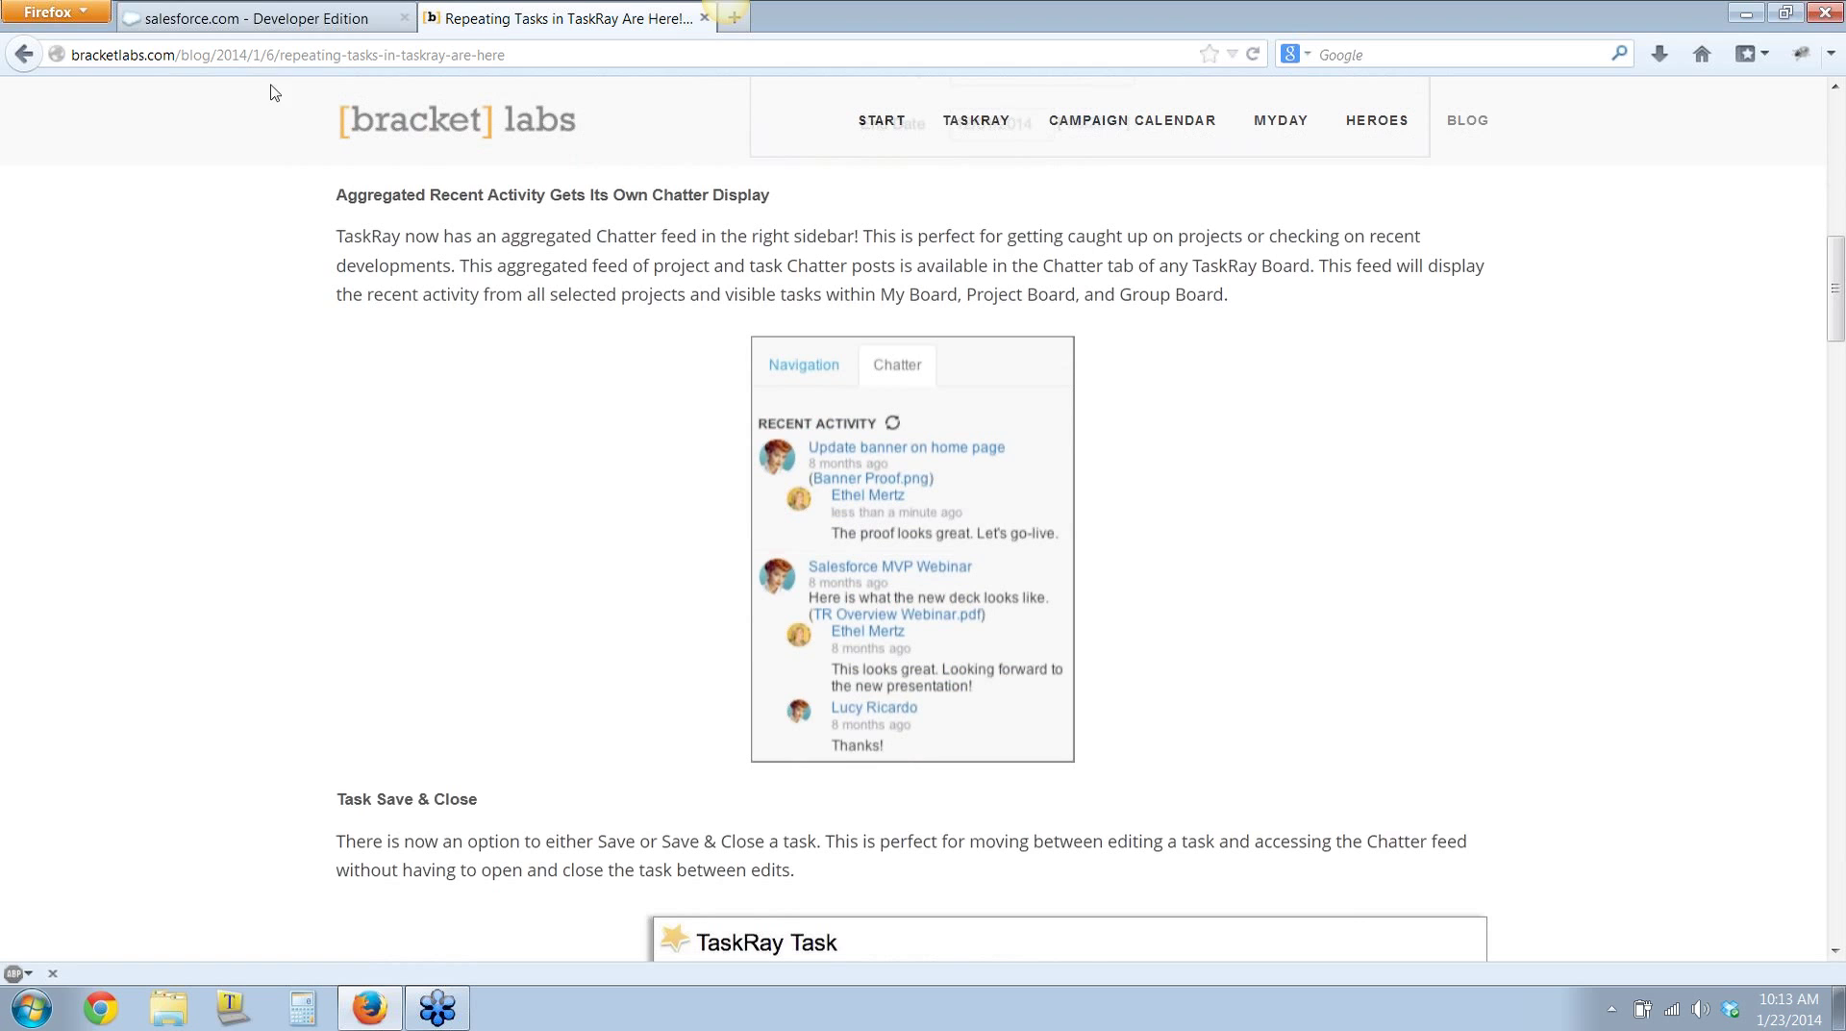
Return to the TaskRay board, view the Dreamforce project's Chatter recent activity, and go back to the project navigation
{"action": "left_click", "coordinate": [273, 23]}
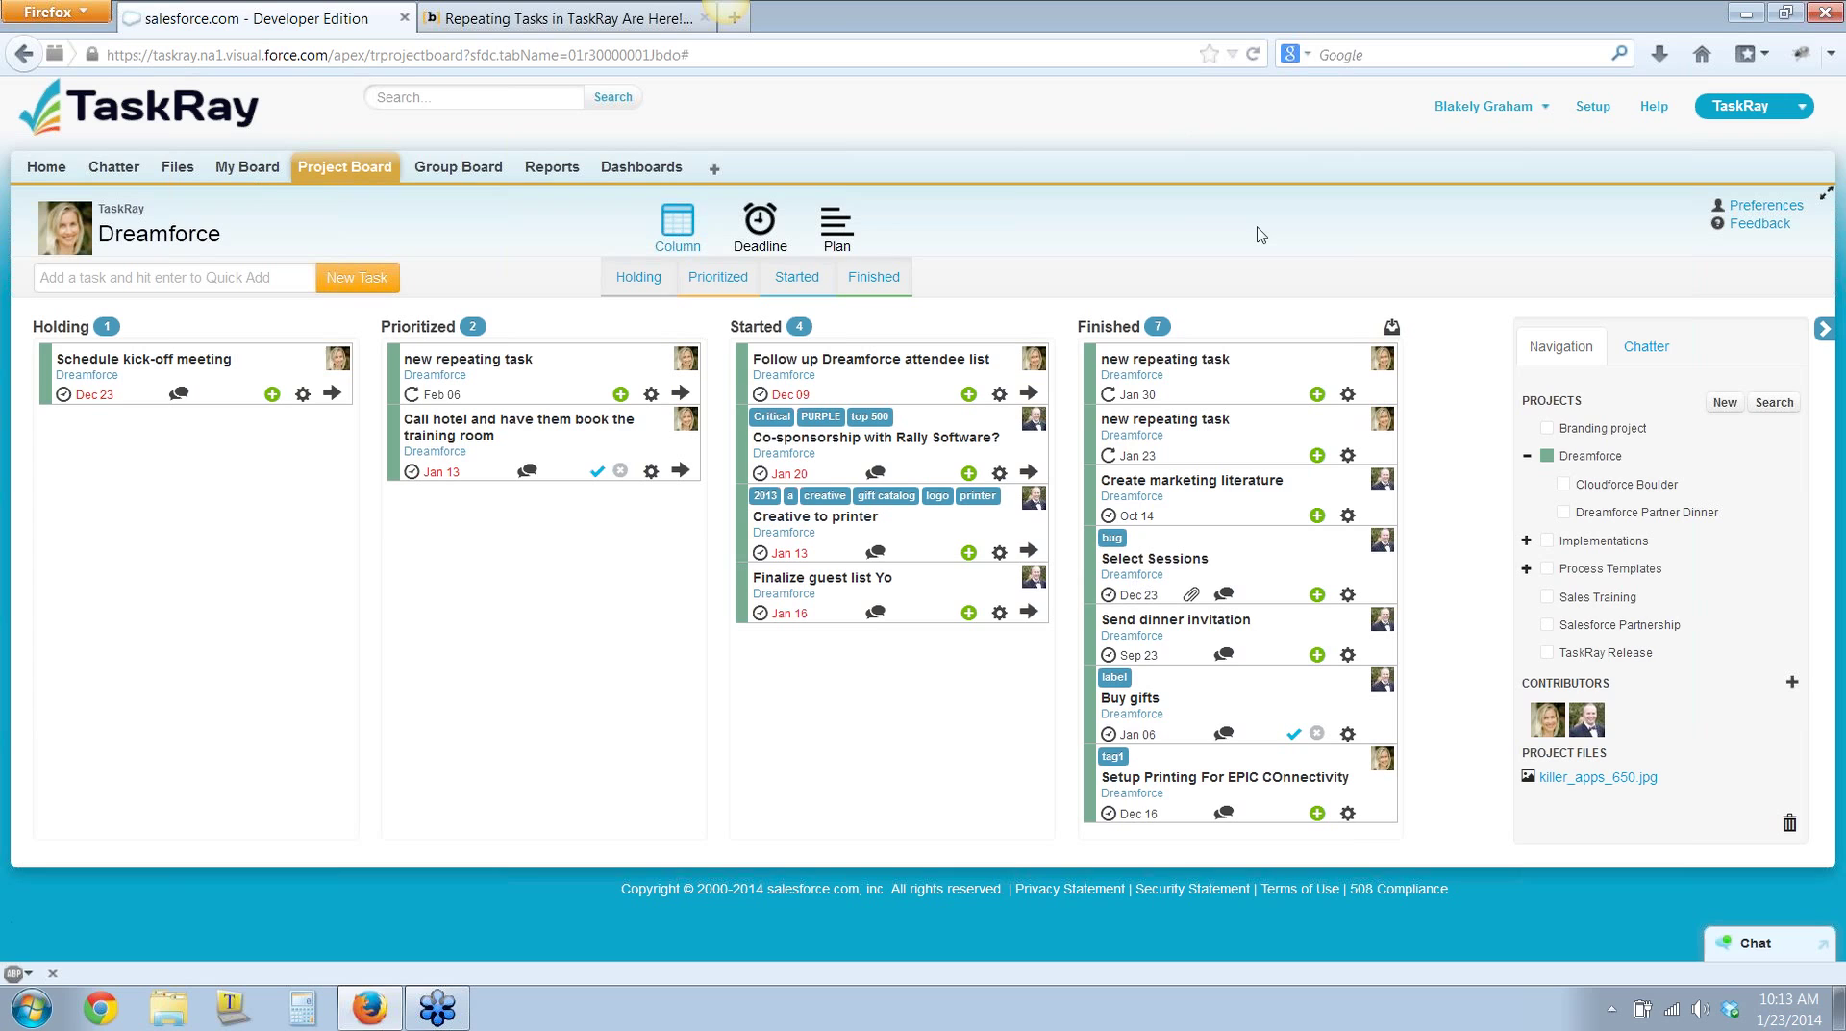
{"action": "left_click", "coordinate": [1646, 352]}
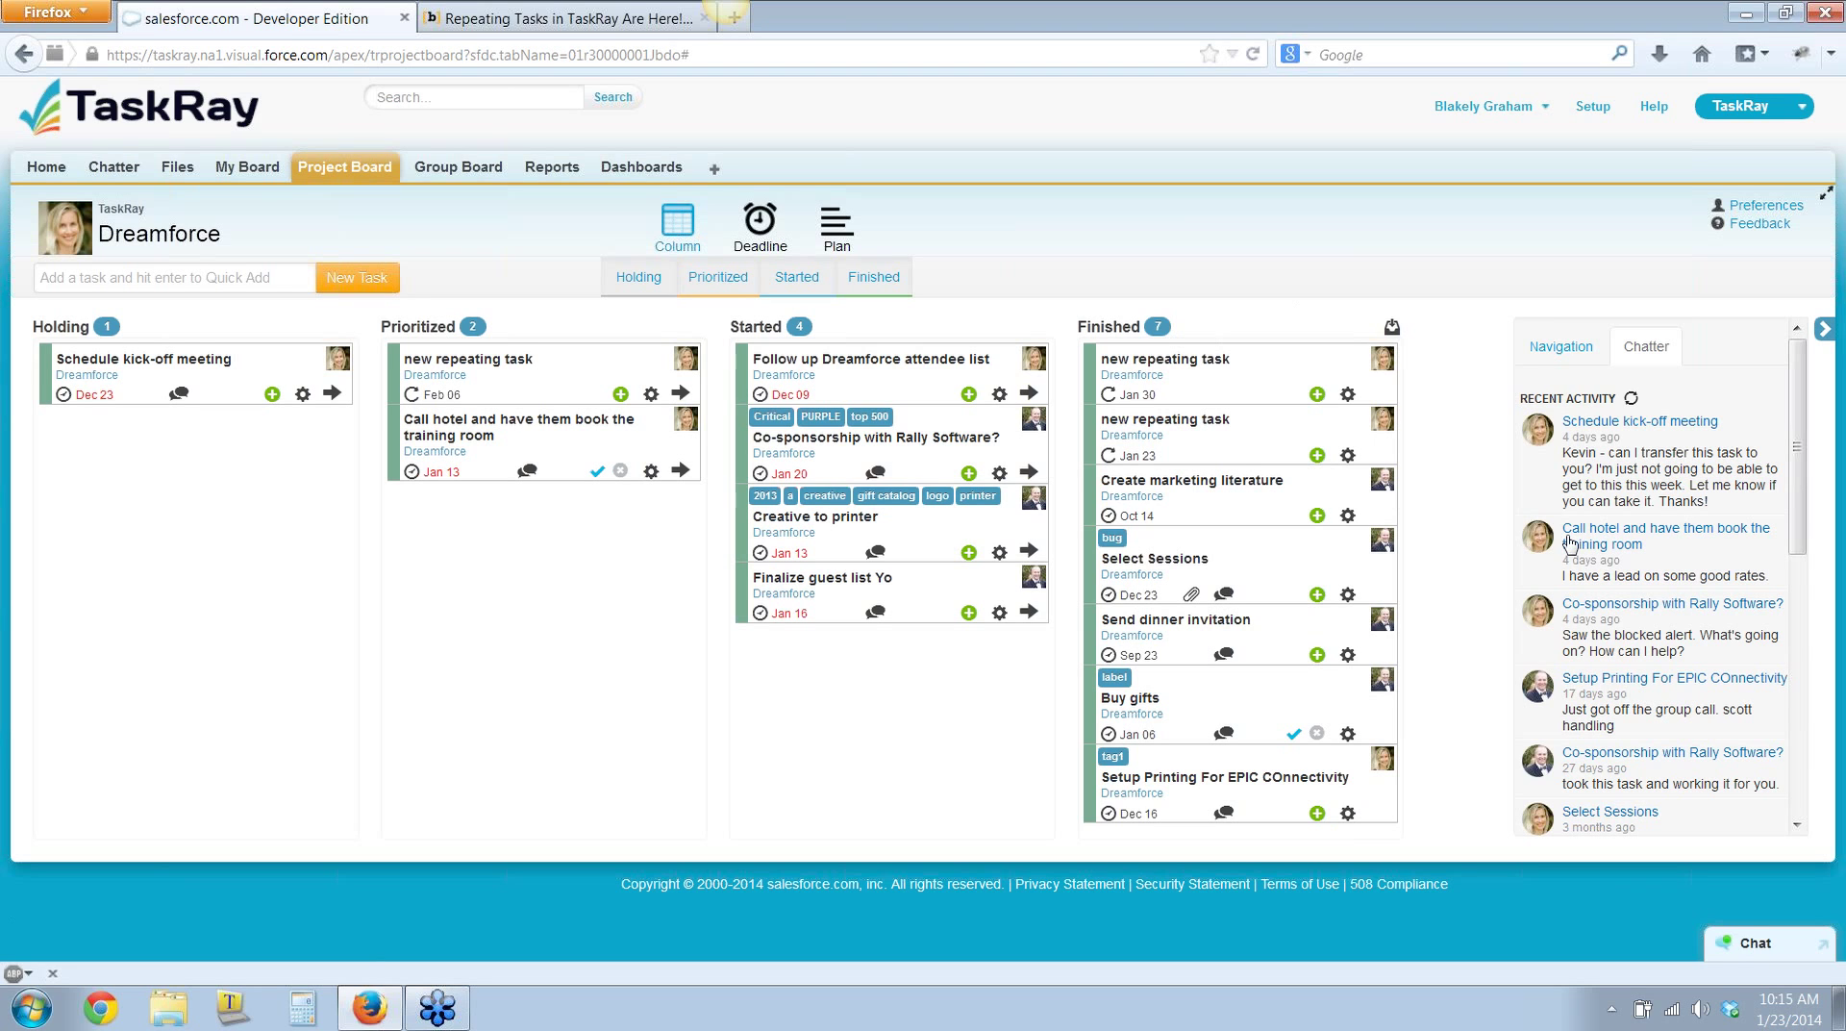
{"action": "left_click", "coordinate": [1551, 350]}
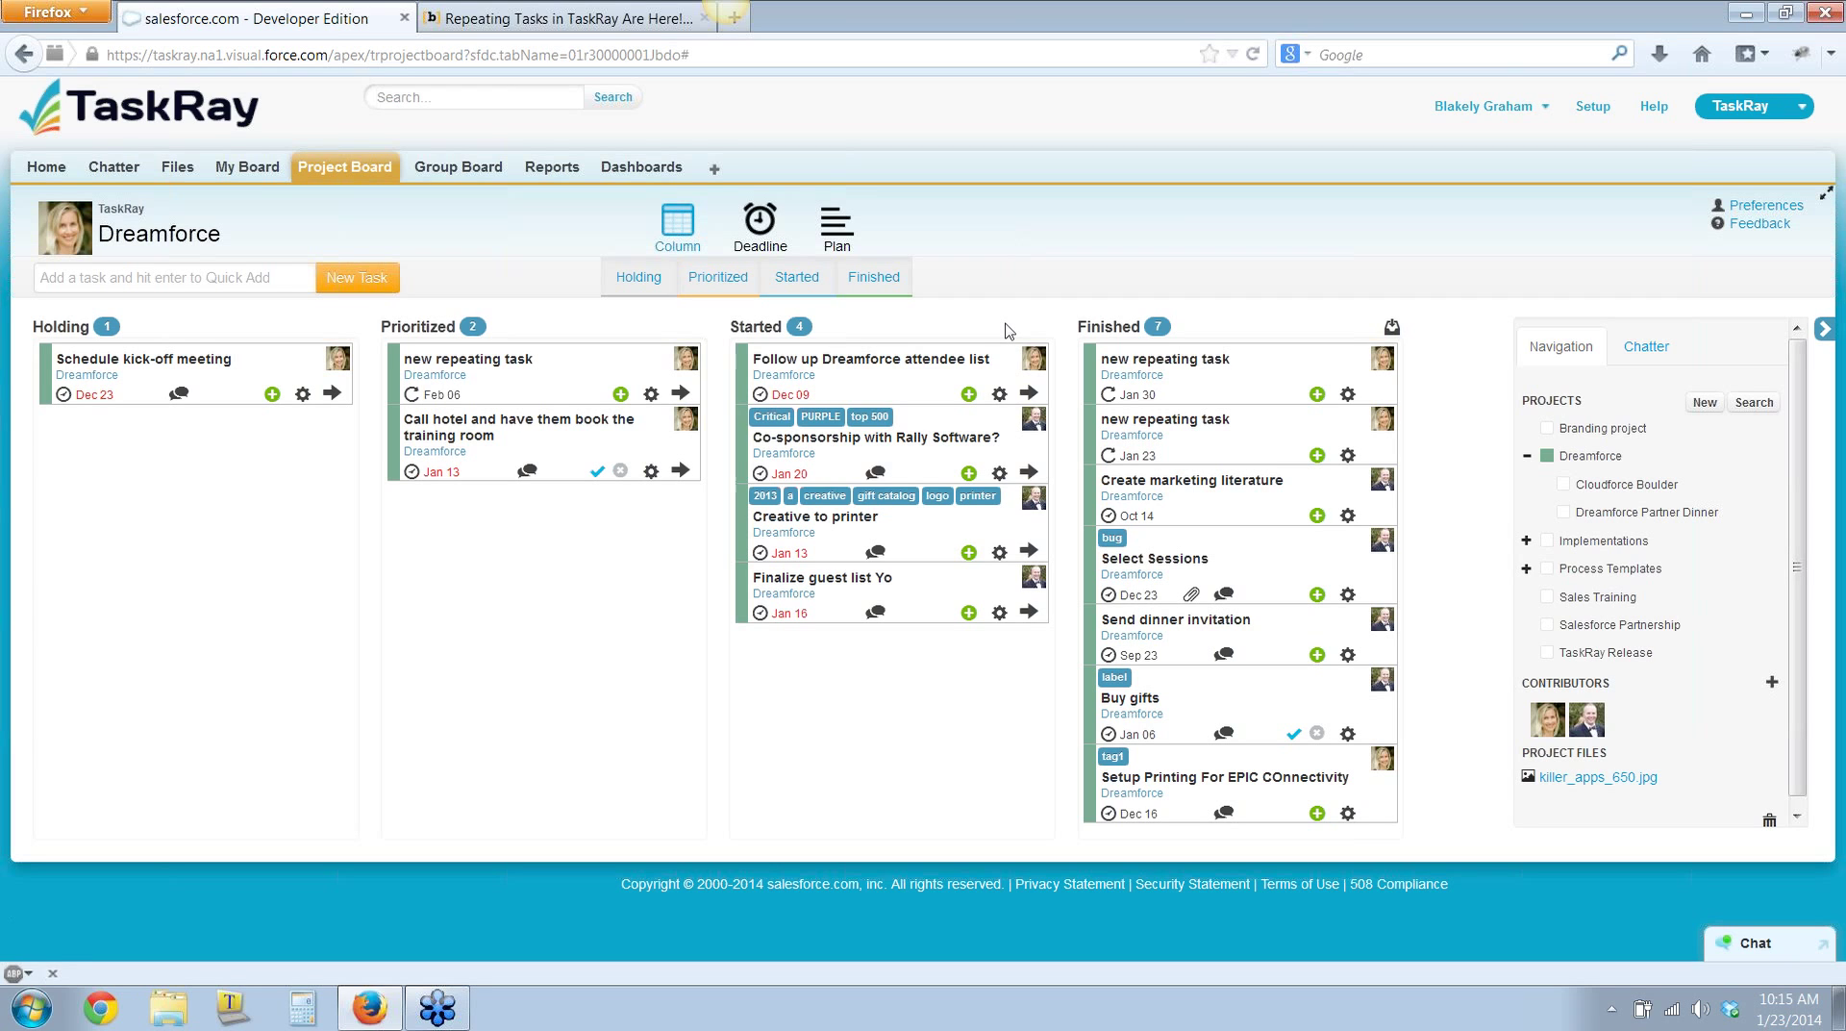
Add the tag "new tag" to the "Creative to printer" task in Started, then close the task
{"action": "left_click", "coordinate": [999, 553]}
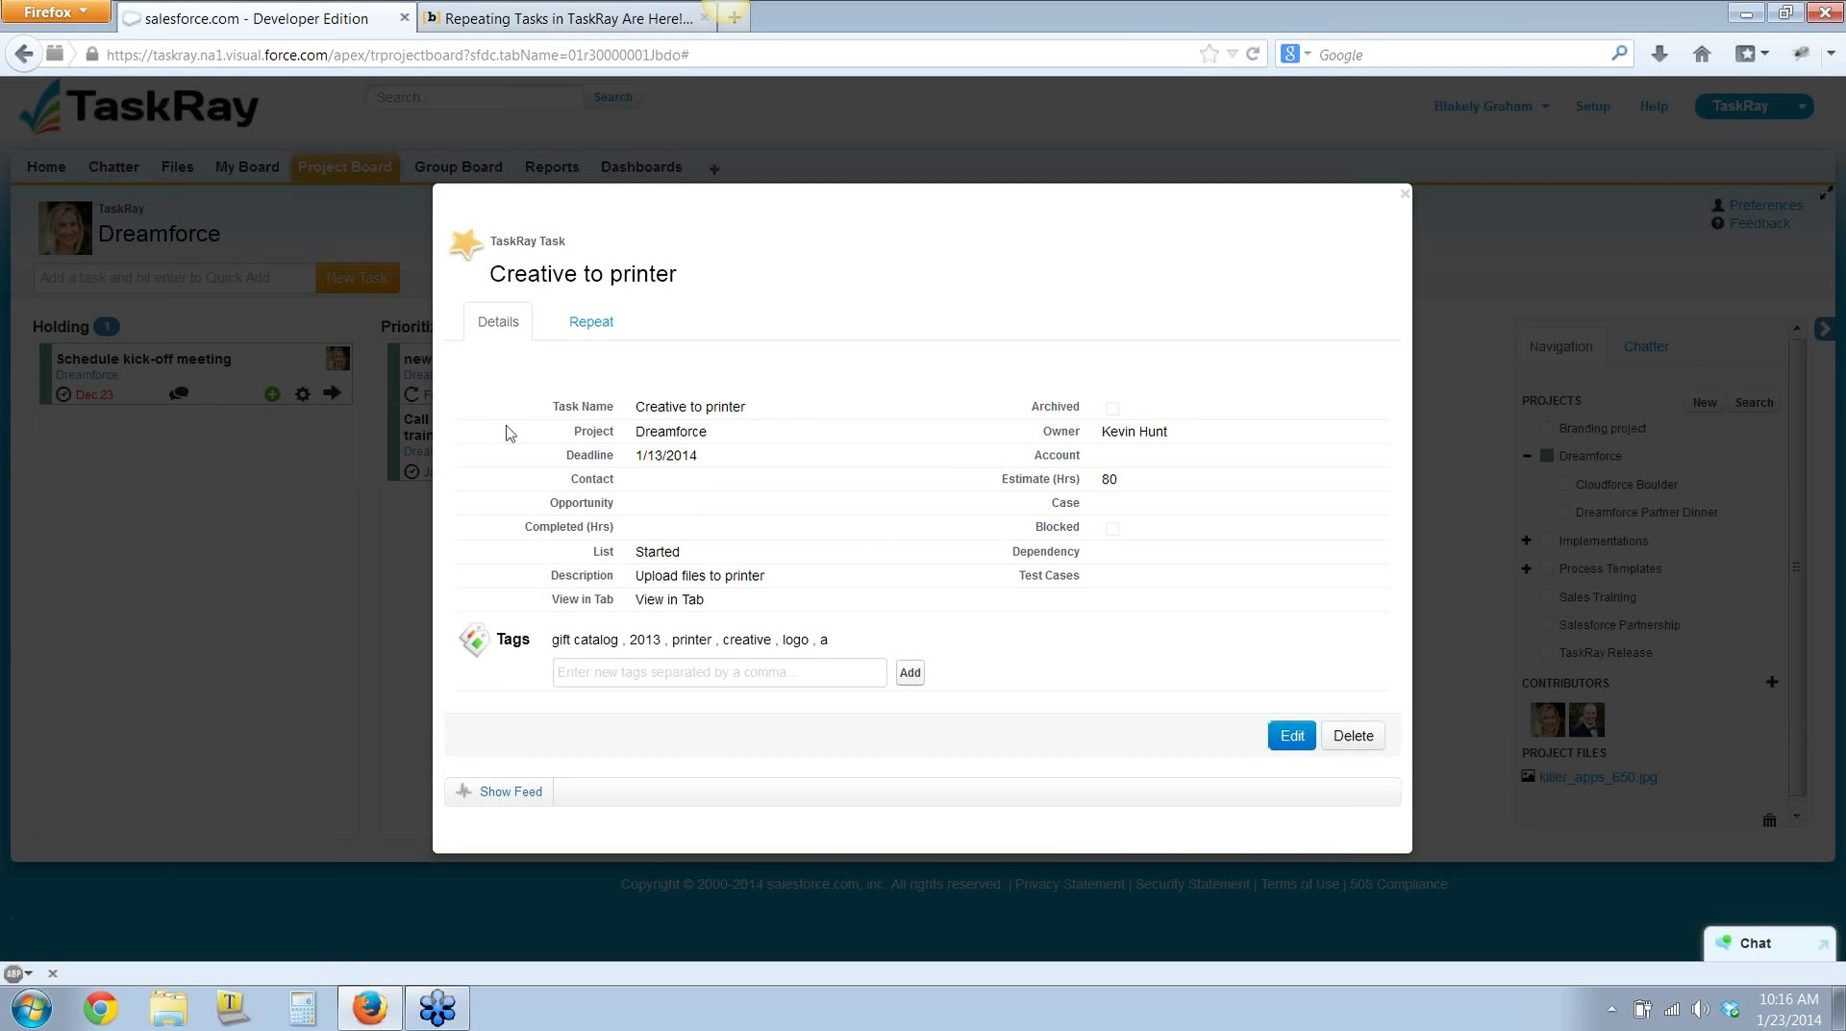
{"action": "mouse_move", "coordinate": [632, 652]}
{"action": "left_click", "coordinate": [612, 677]}
{"action": "type", "text": "new tag"}
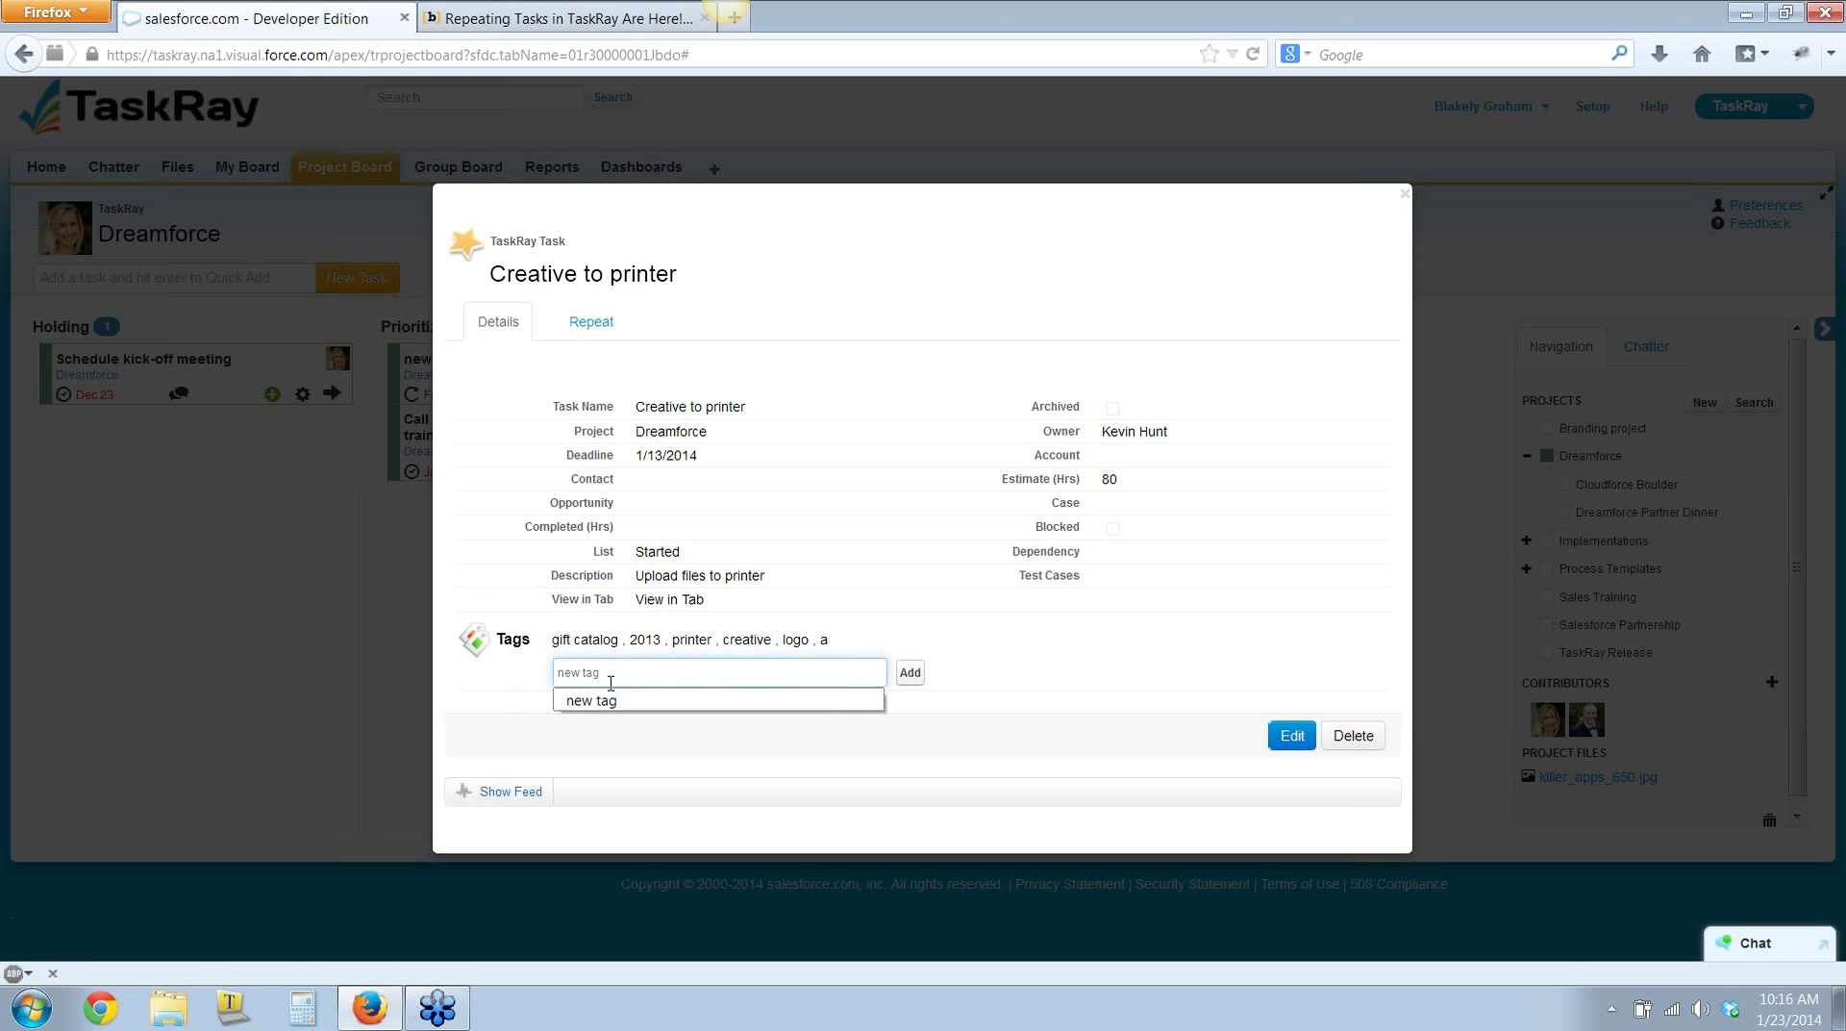
{"action": "left_click", "coordinate": [615, 700]}
{"action": "left_click", "coordinate": [911, 673]}
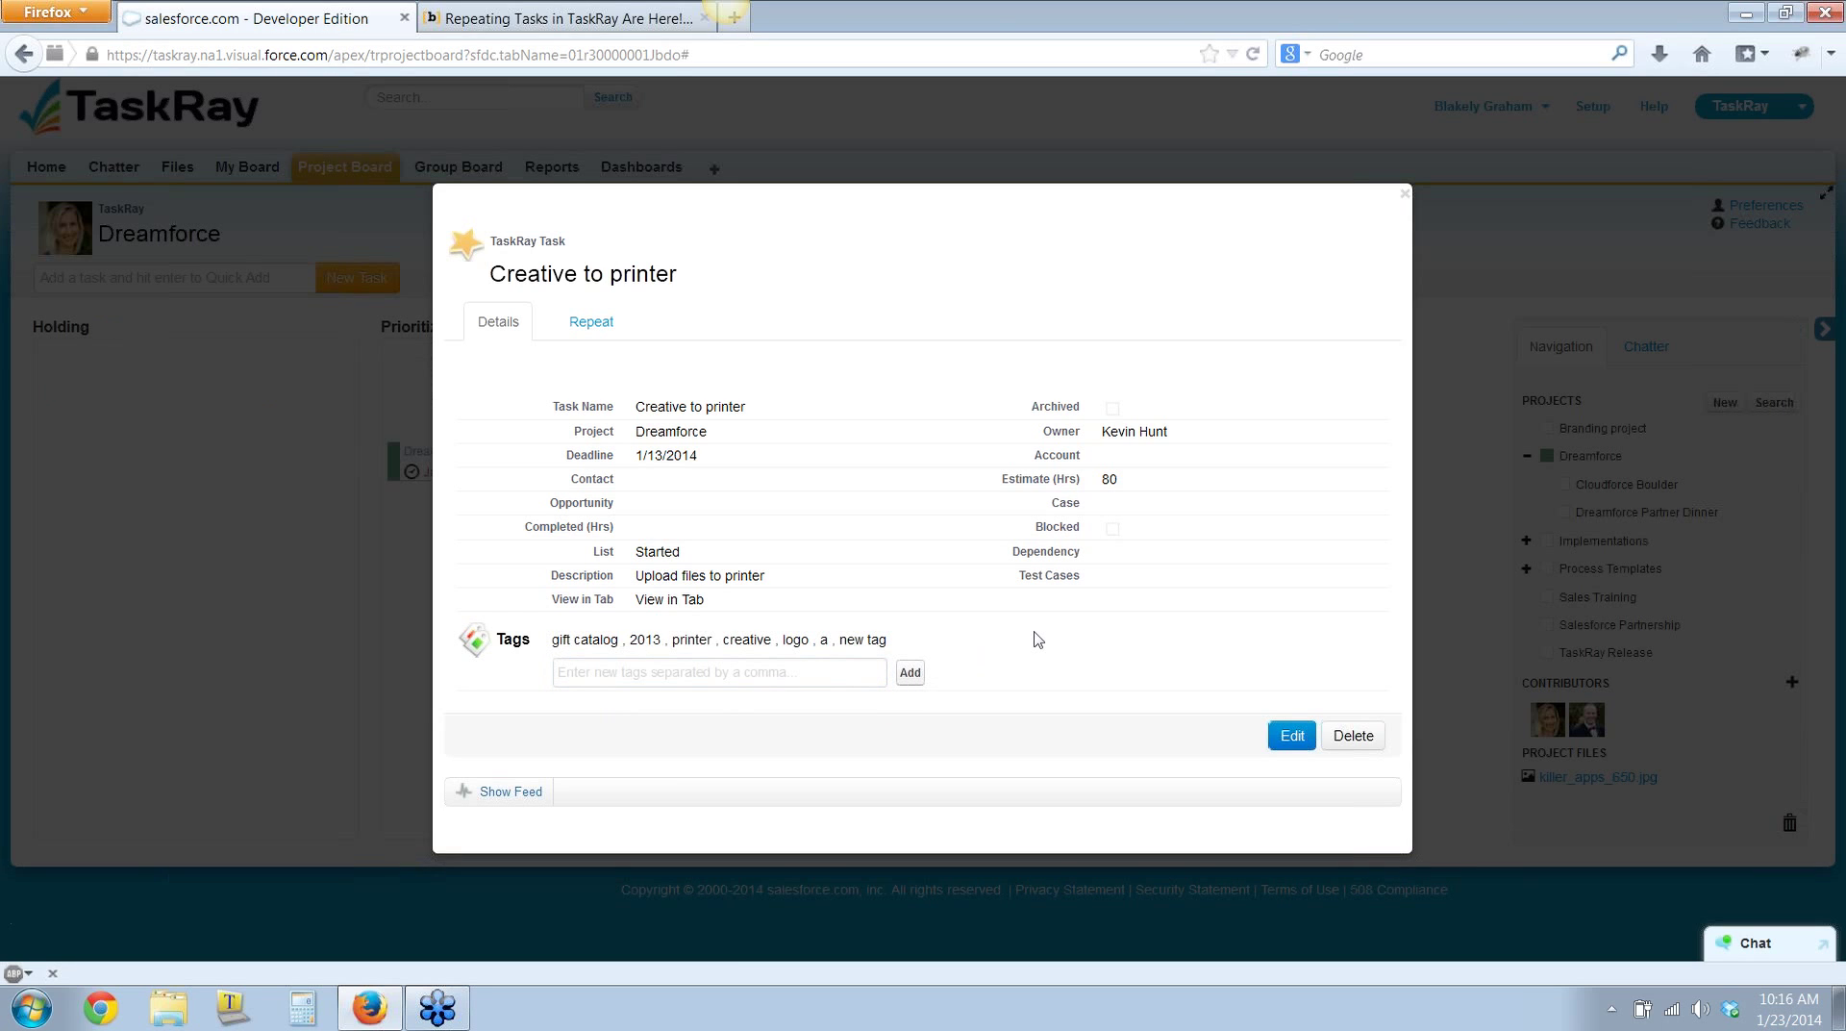
{"action": "left_click", "coordinate": [1405, 195]}
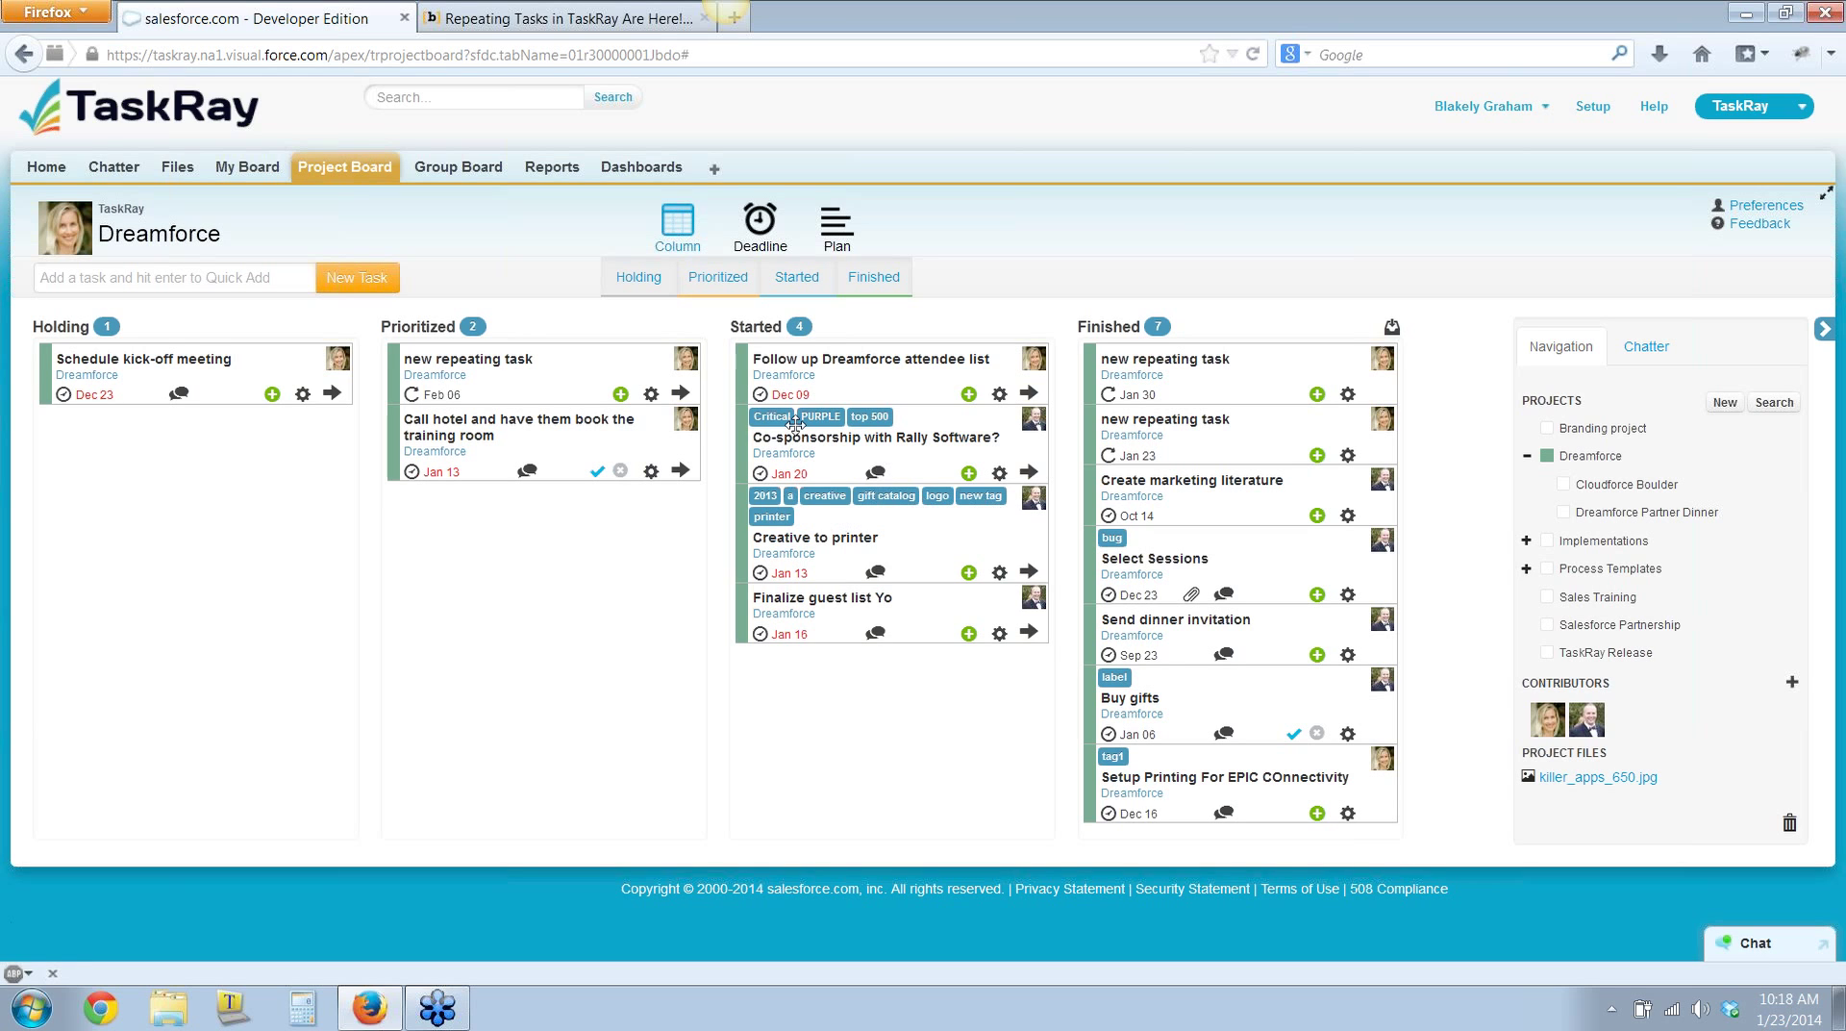
Switch to the blog post and read the Task Save & Close and Quick Undo sections
{"action": "left_click", "coordinate": [566, 27]}
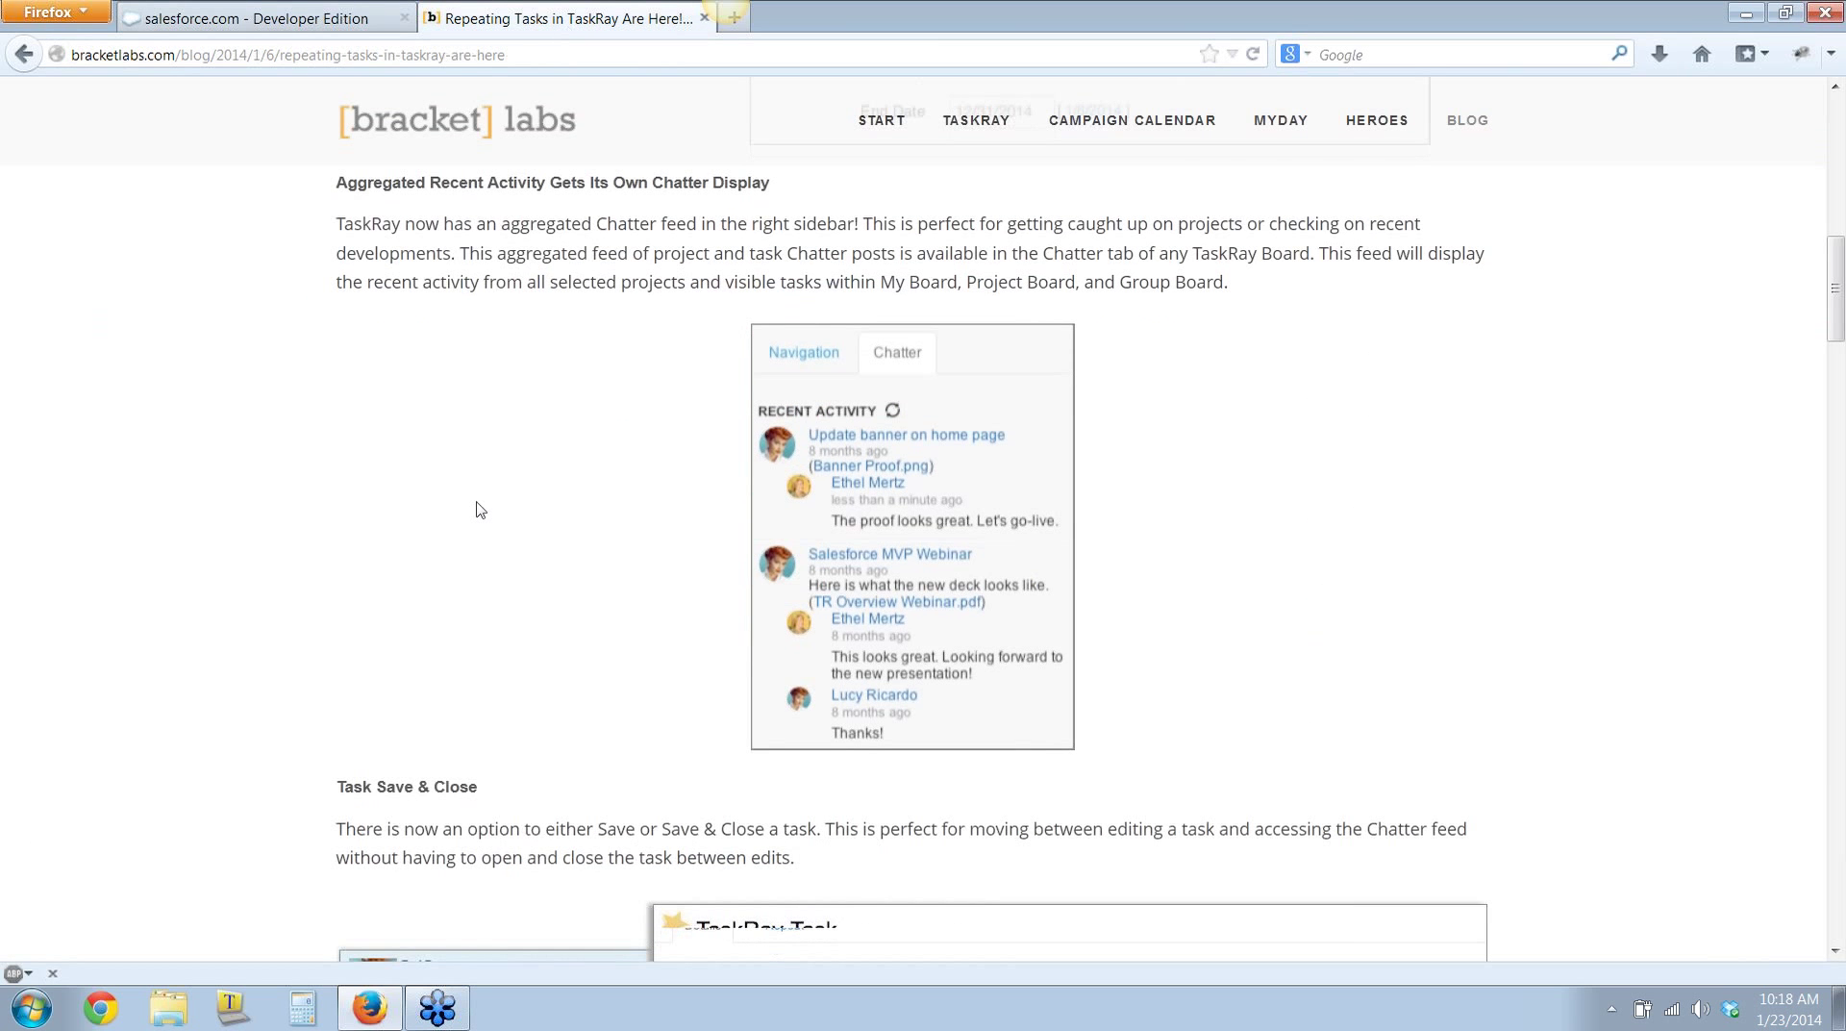
{"action": "scroll", "coordinate": [480, 508], "scroll_direction": "down", "scroll_amount": 10}
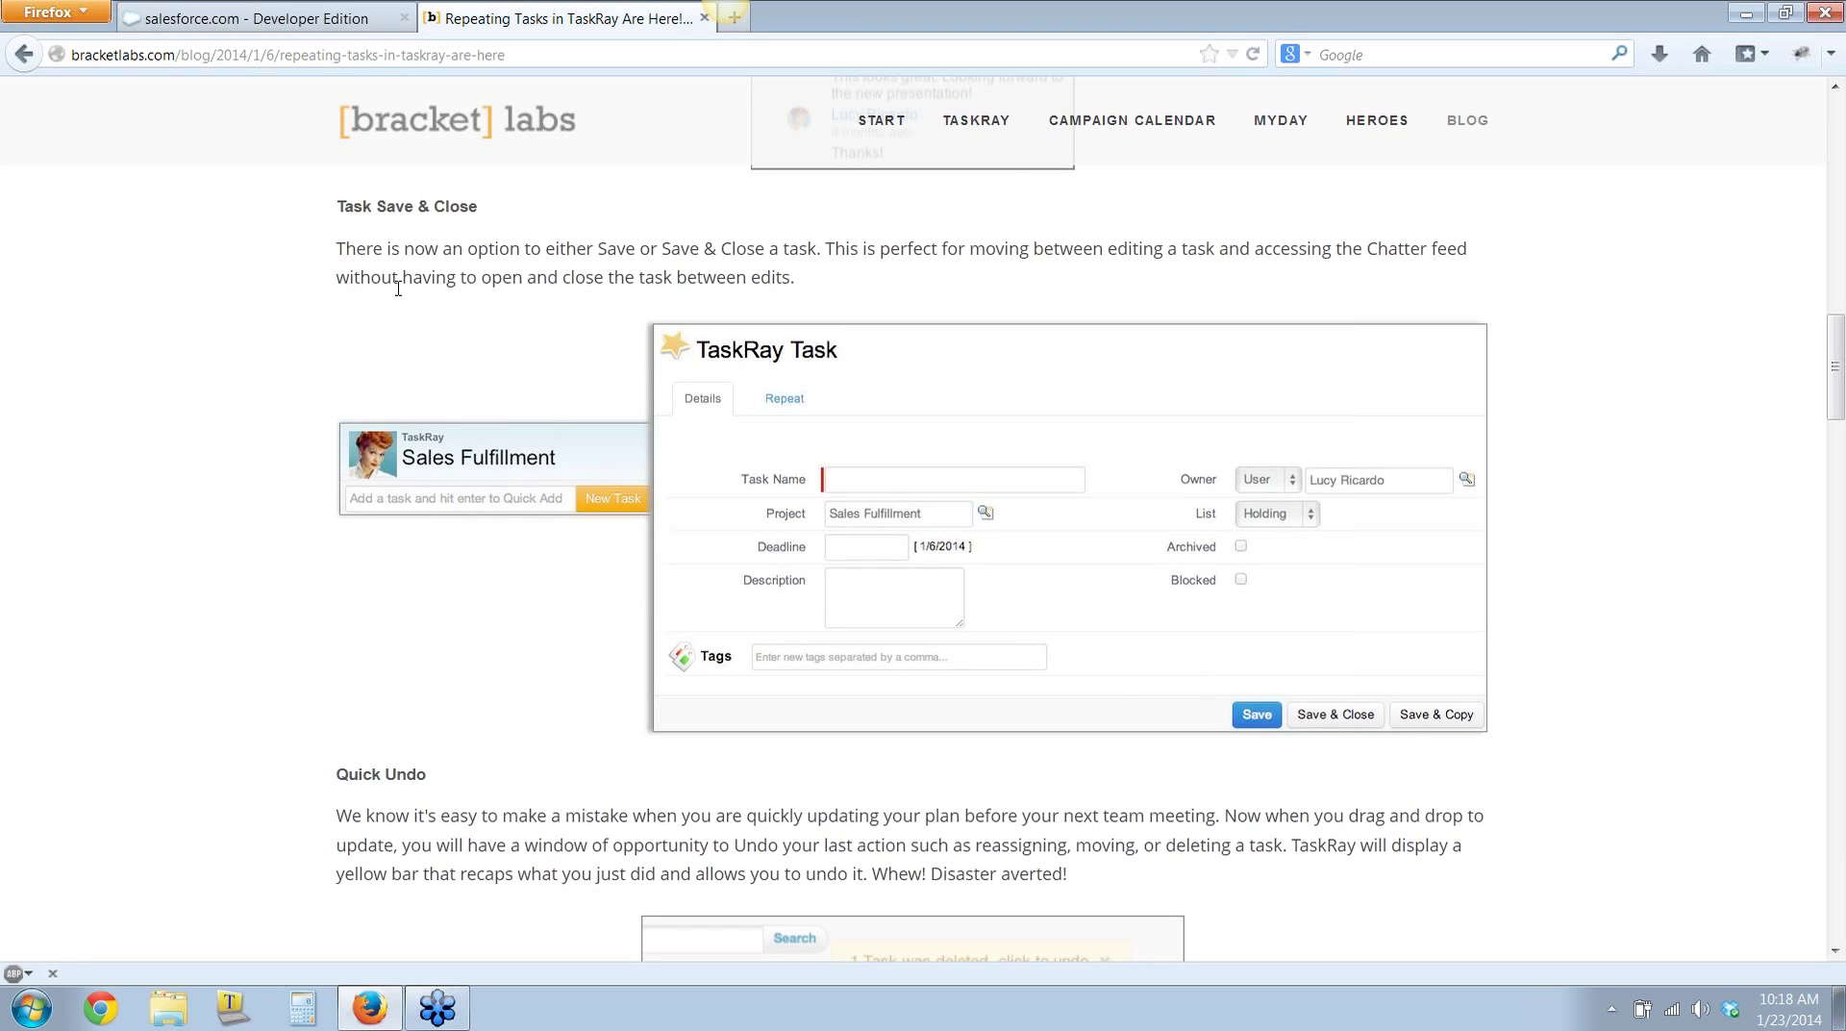
{"action": "left_click", "coordinate": [270, 19]}
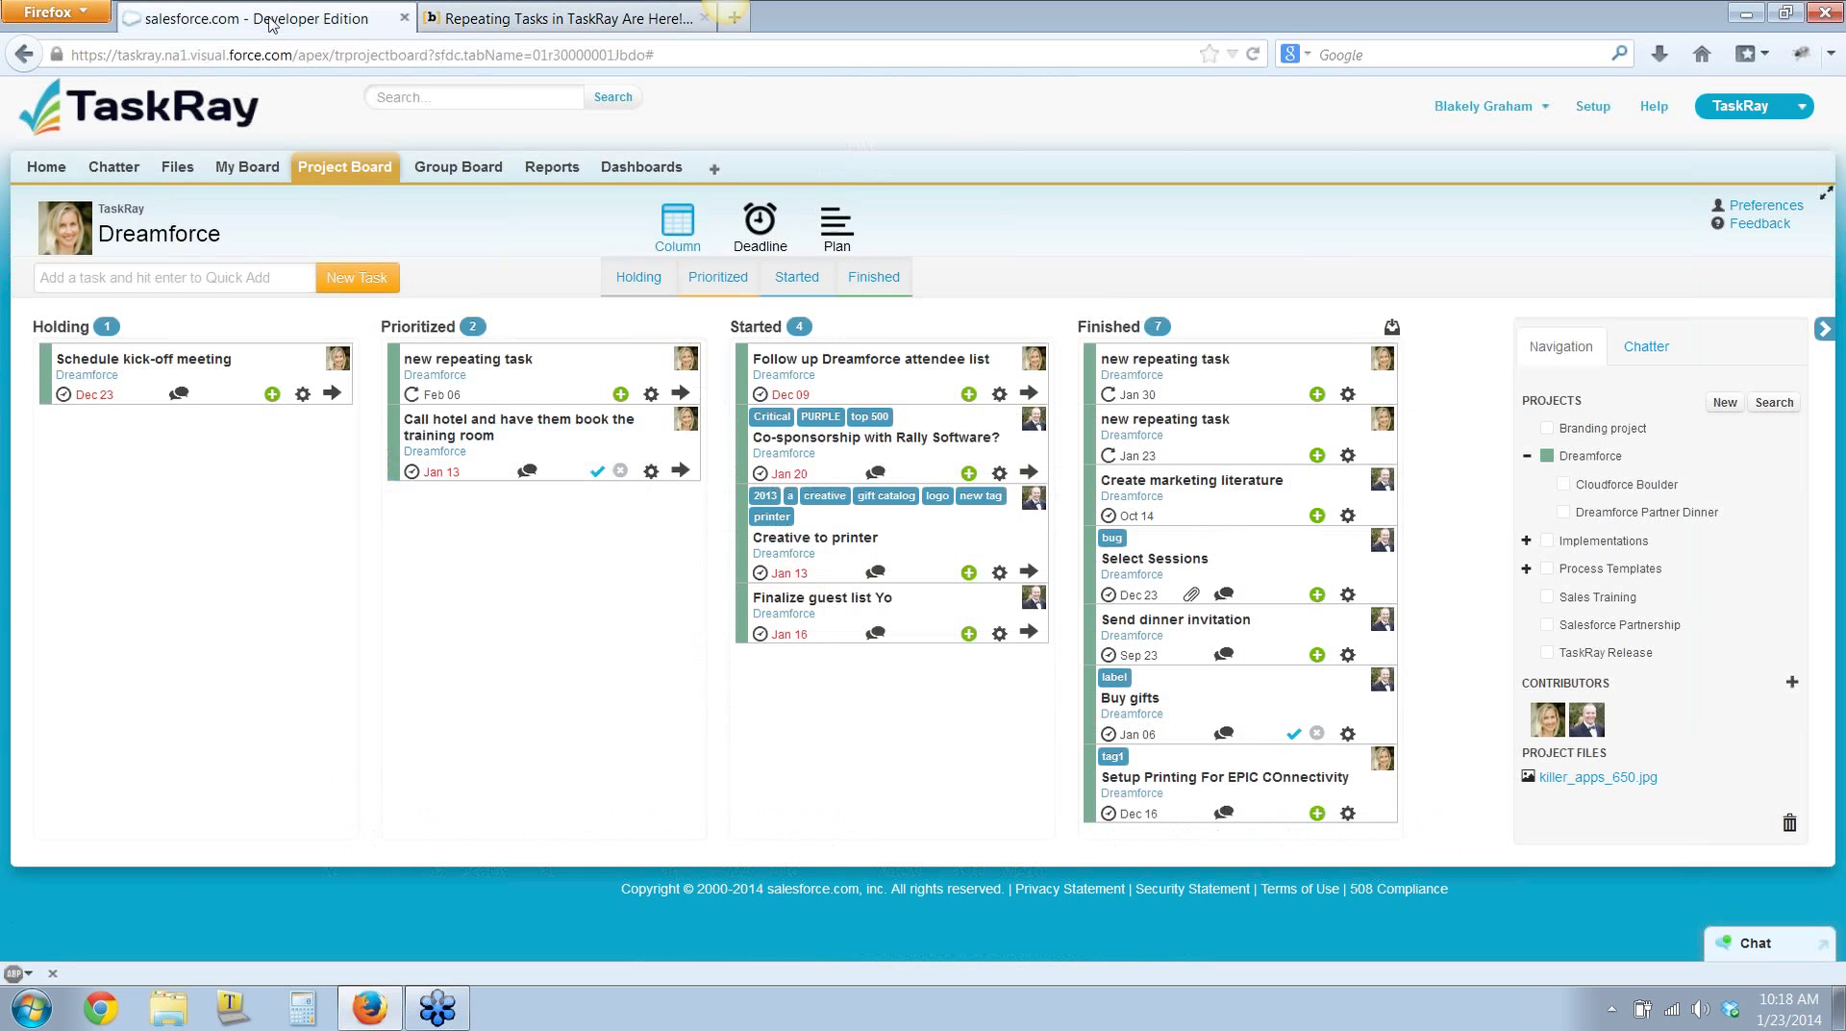
{"action": "left_click", "coordinate": [517, 20]}
{"action": "scroll", "coordinate": [646, 524], "scroll_direction": "down", "scroll_amount": 1}
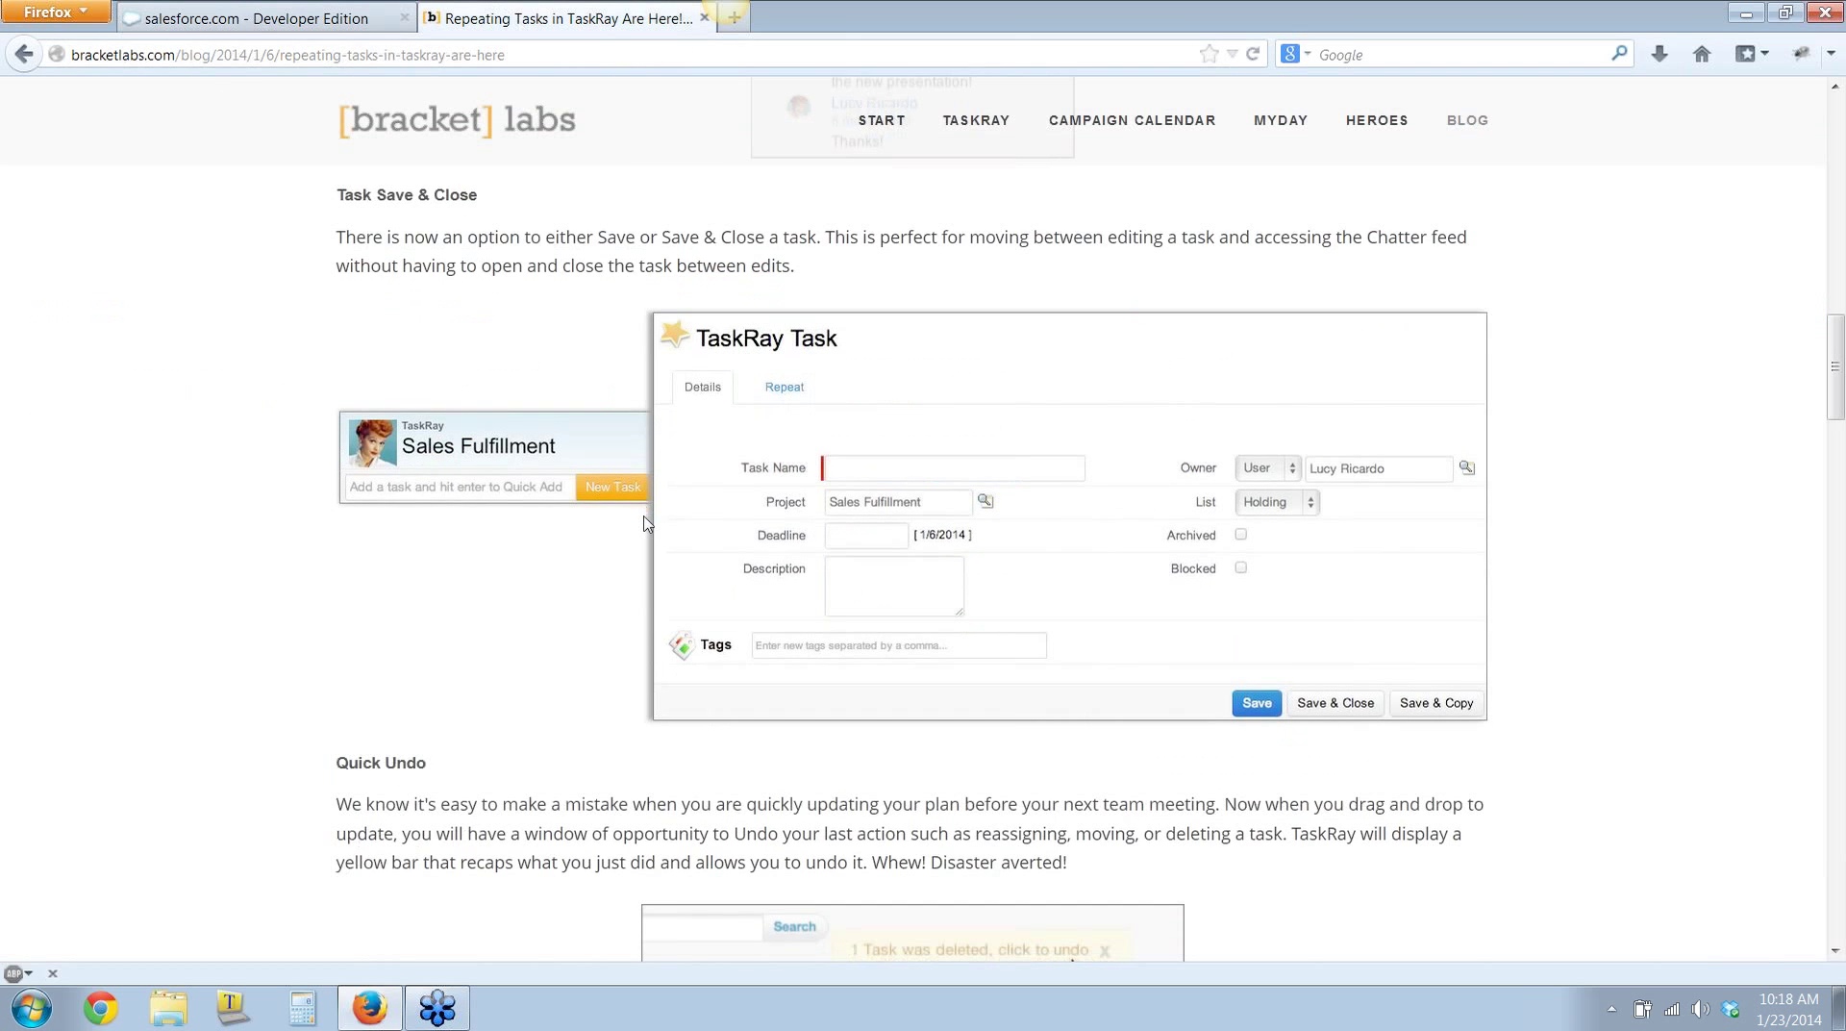
{"action": "scroll", "coordinate": [647, 524], "scroll_direction": "down", "scroll_amount": 5}
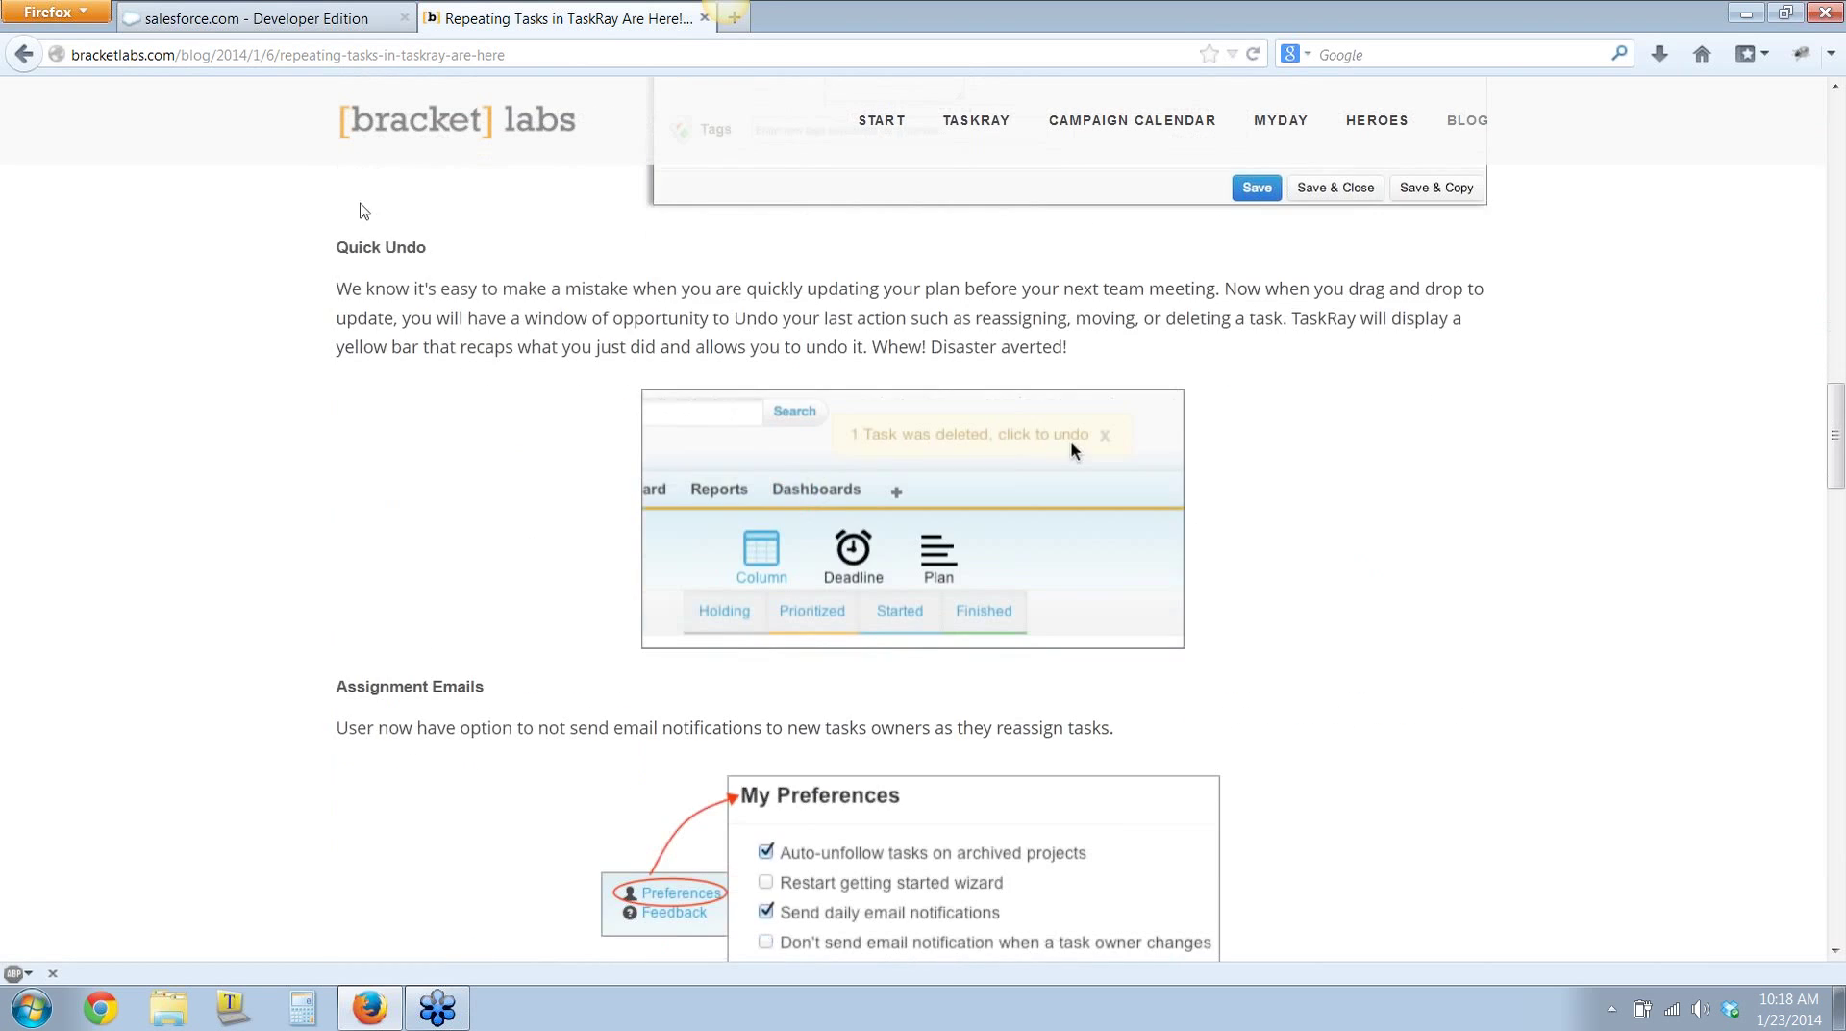
On the TaskRay board, move the Jan 30 "new repeating task" from Finished to Prioritized, then delete all three "new repeating task" occurrences together
{"action": "left_click", "coordinate": [227, 26]}
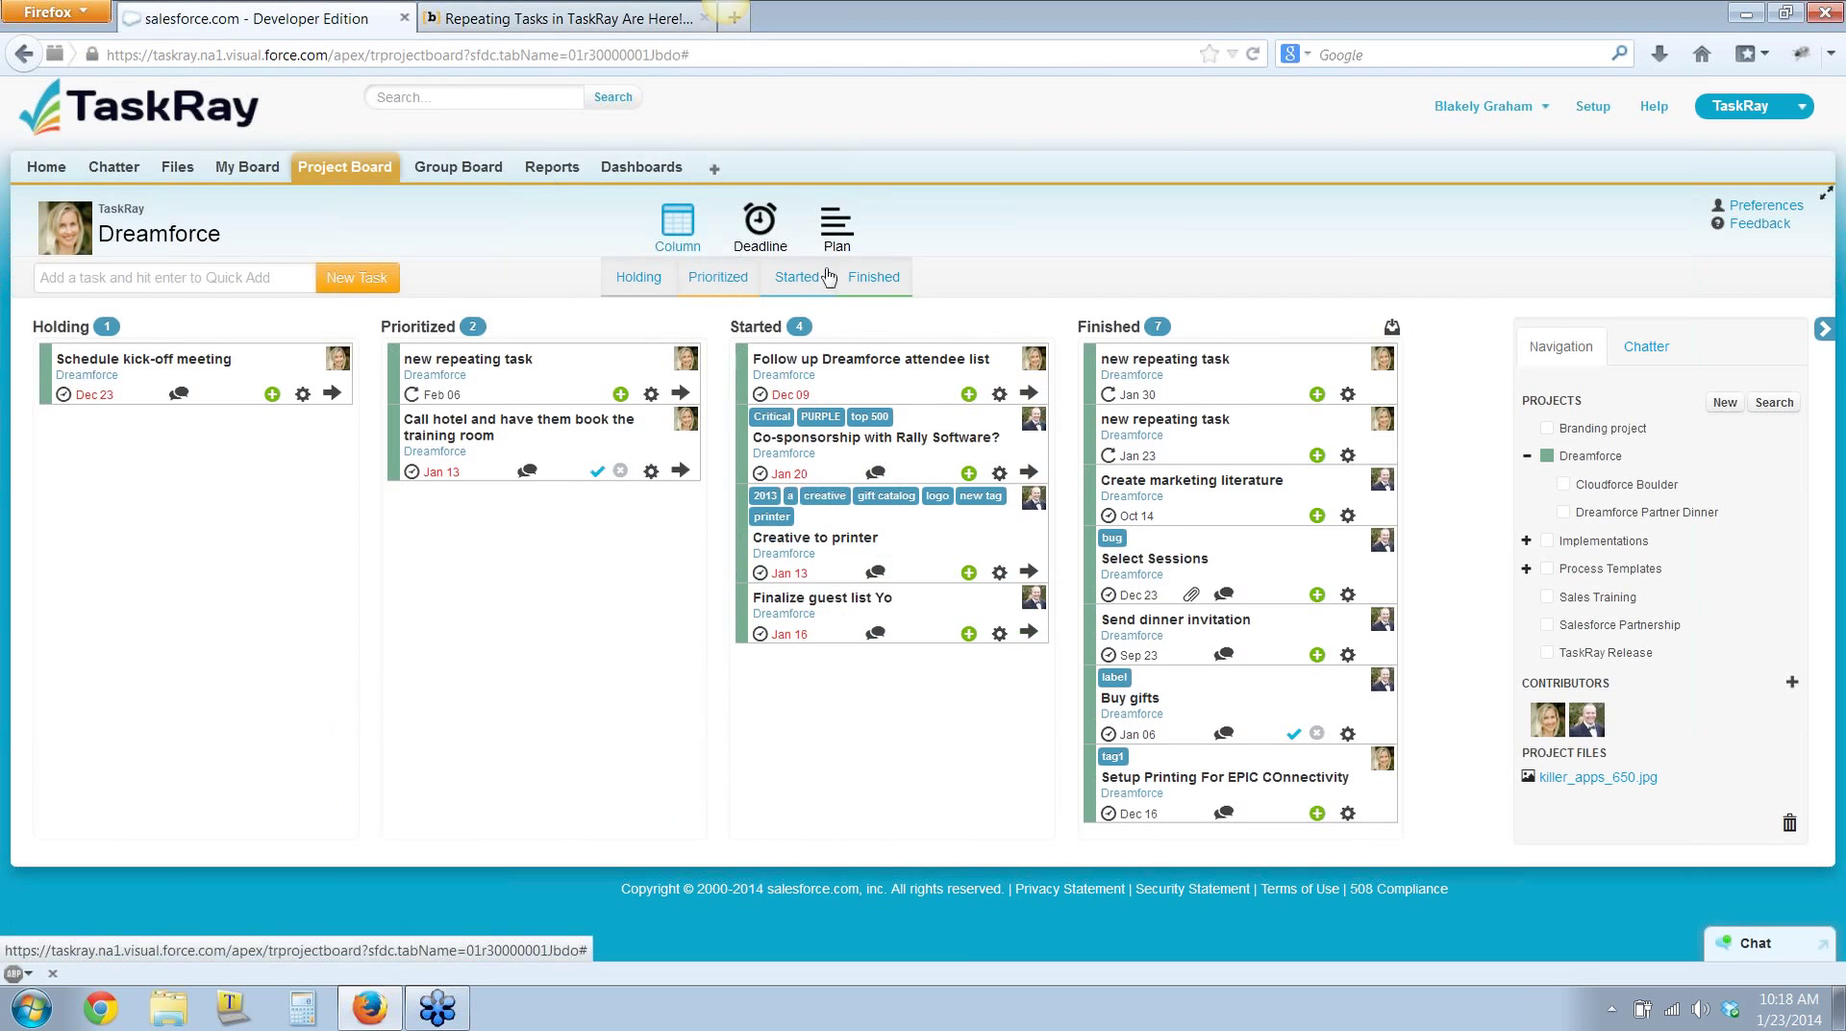
{"action": "left_click_drag", "start_coordinate": [1255, 373], "coordinate": [571, 489]}
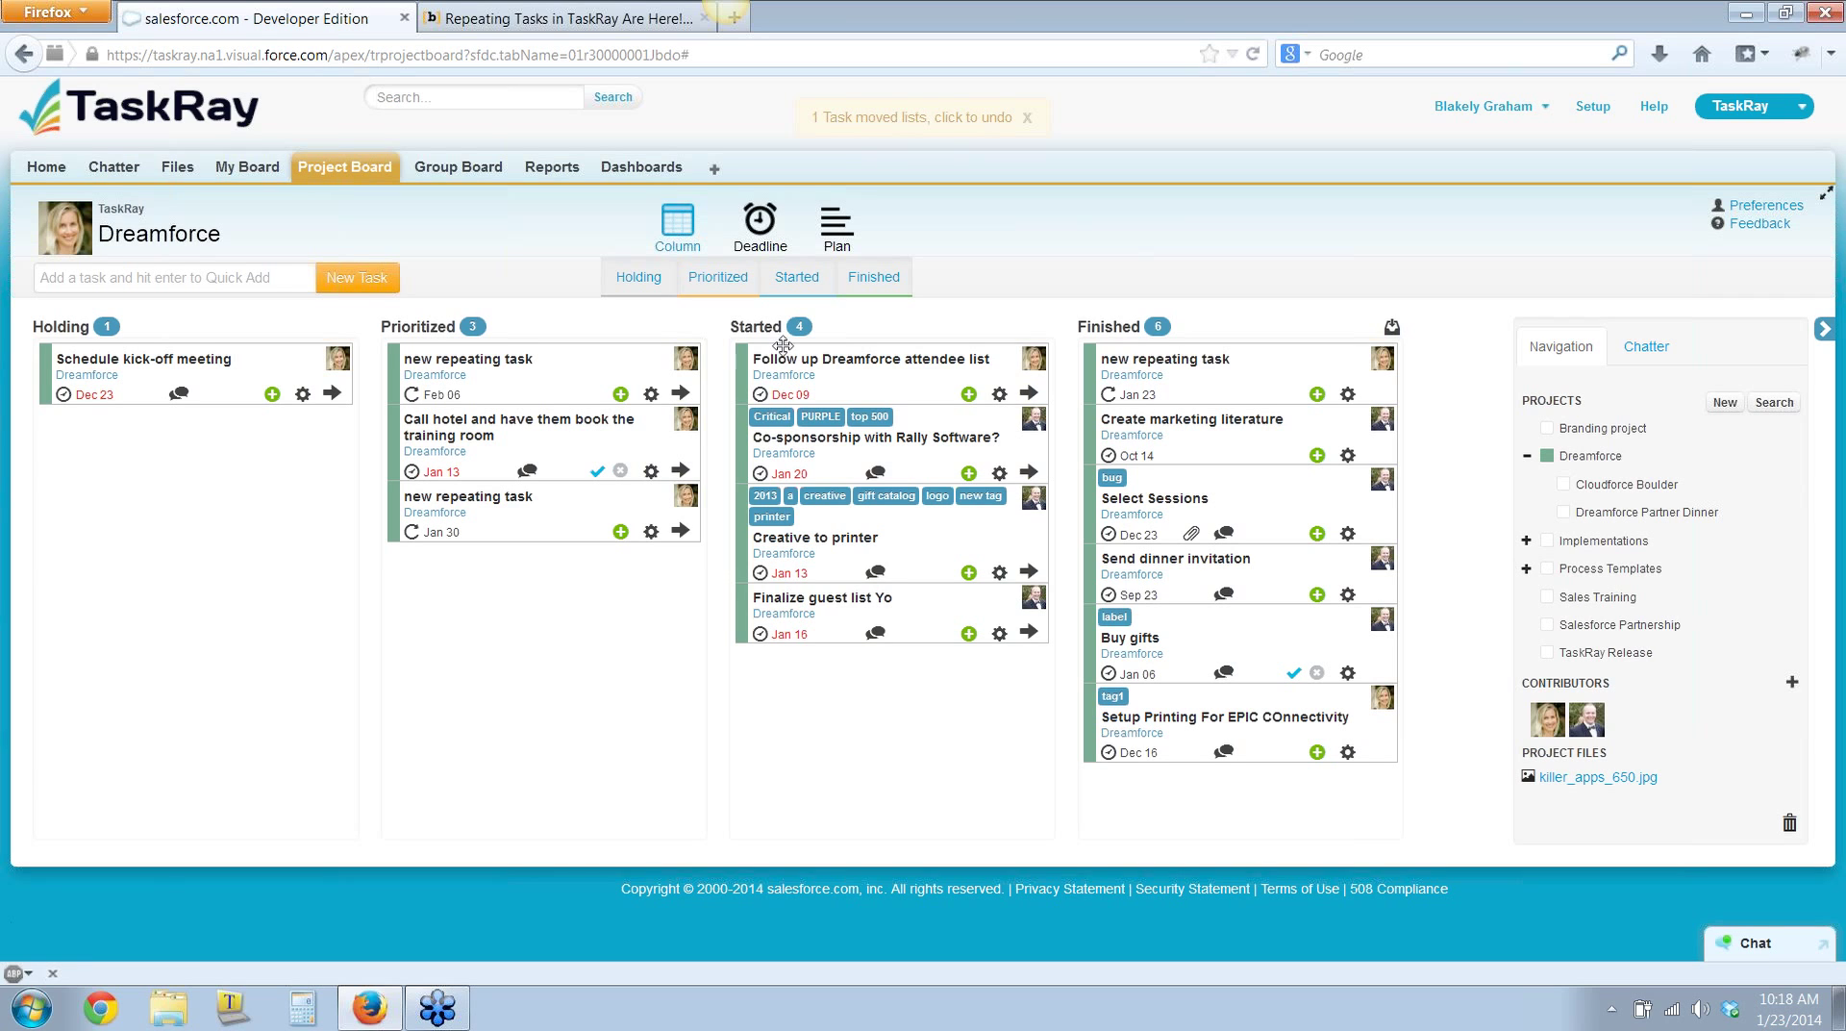
{"action": "left_click", "coordinate": [516, 385]}
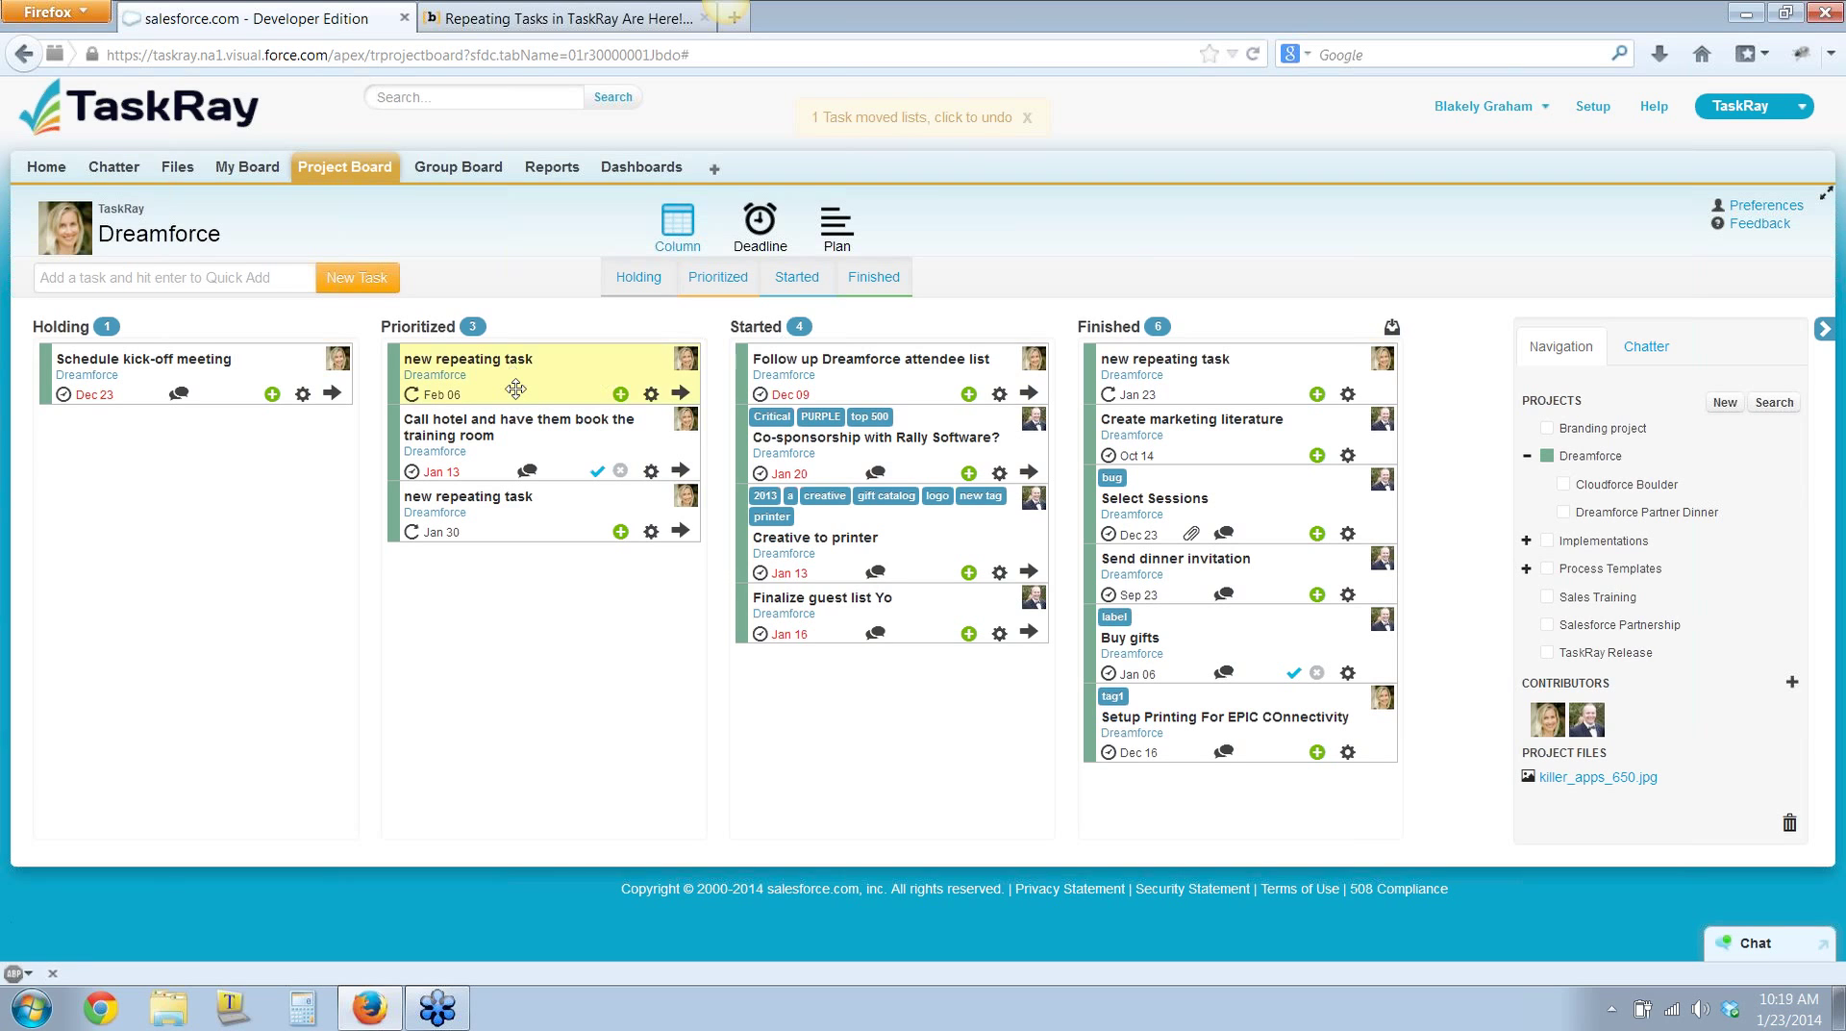
{"action": "left_click", "coordinate": [520, 510], "text": "ctrl"}
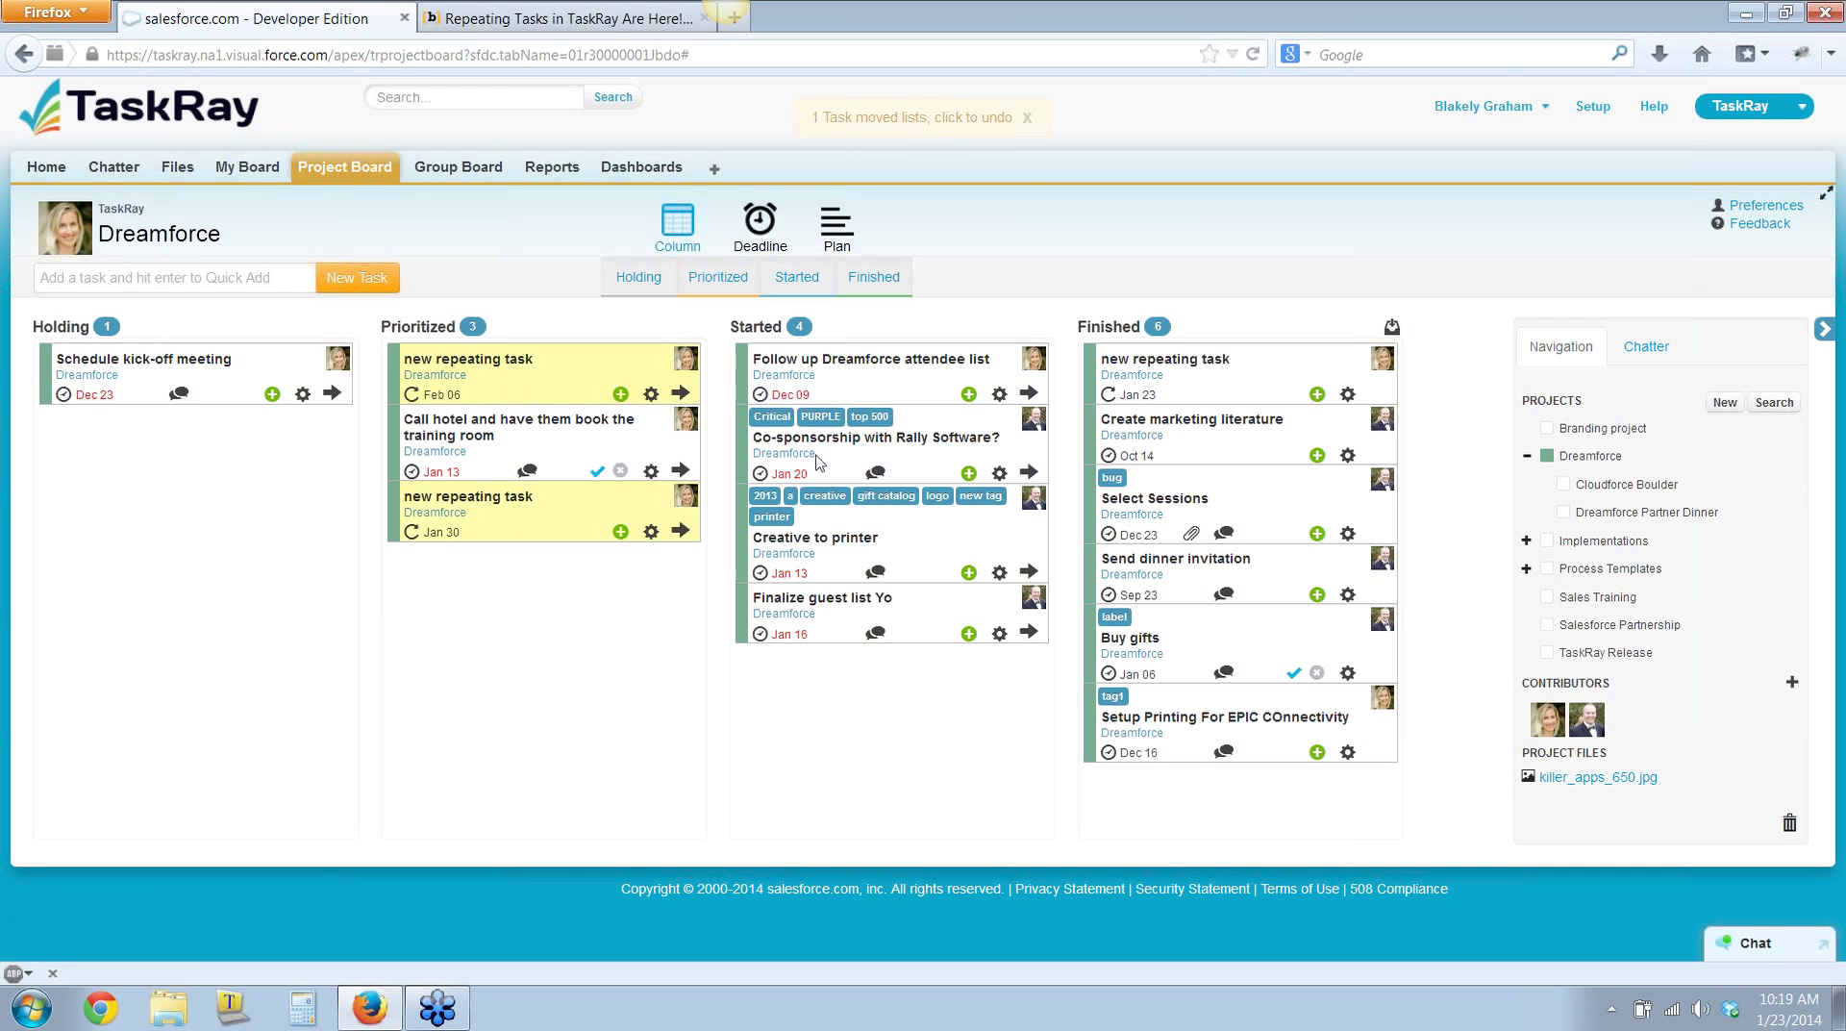
{"action": "left_click", "coordinate": [1204, 354], "text": "ctrl"}
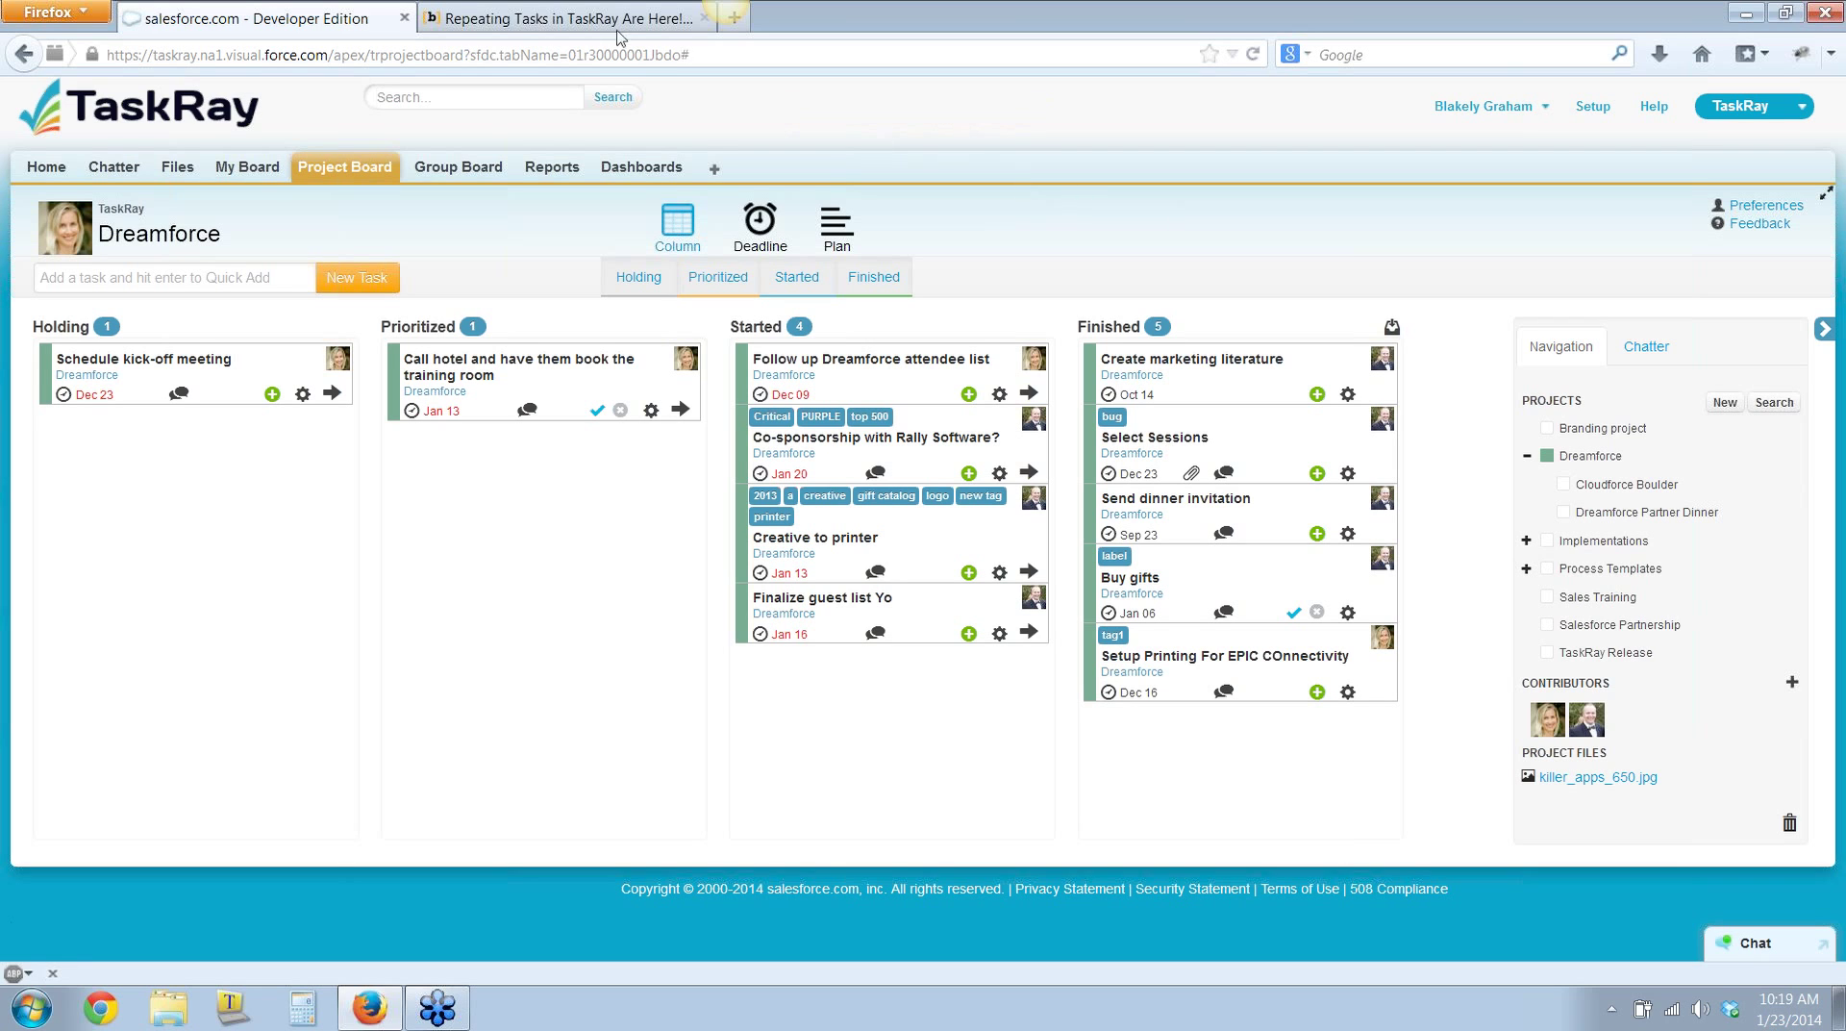
Read the blog post's Assignment Emails section, then inspect the task-owner-change email option in the TaskRay preferences and close them without saving
{"action": "left_click", "coordinate": [577, 26]}
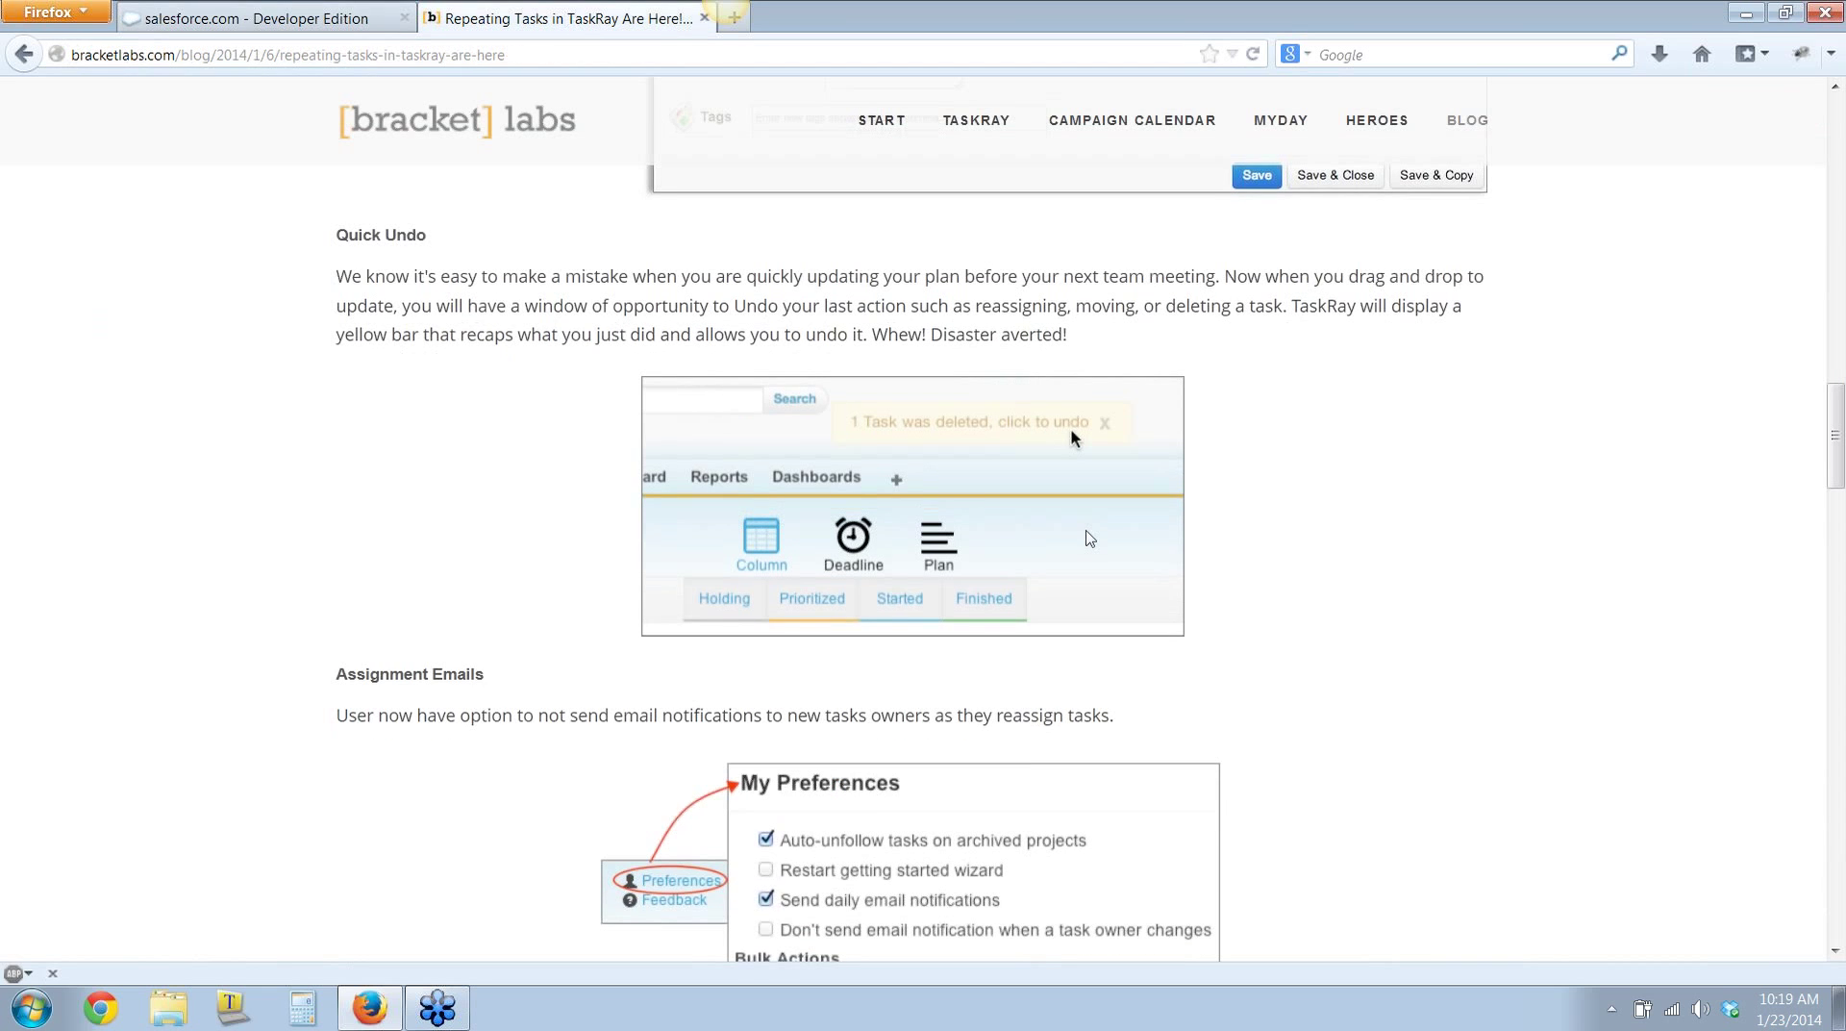
{"action": "scroll", "coordinate": [1087, 535], "scroll_direction": "down", "scroll_amount": 5}
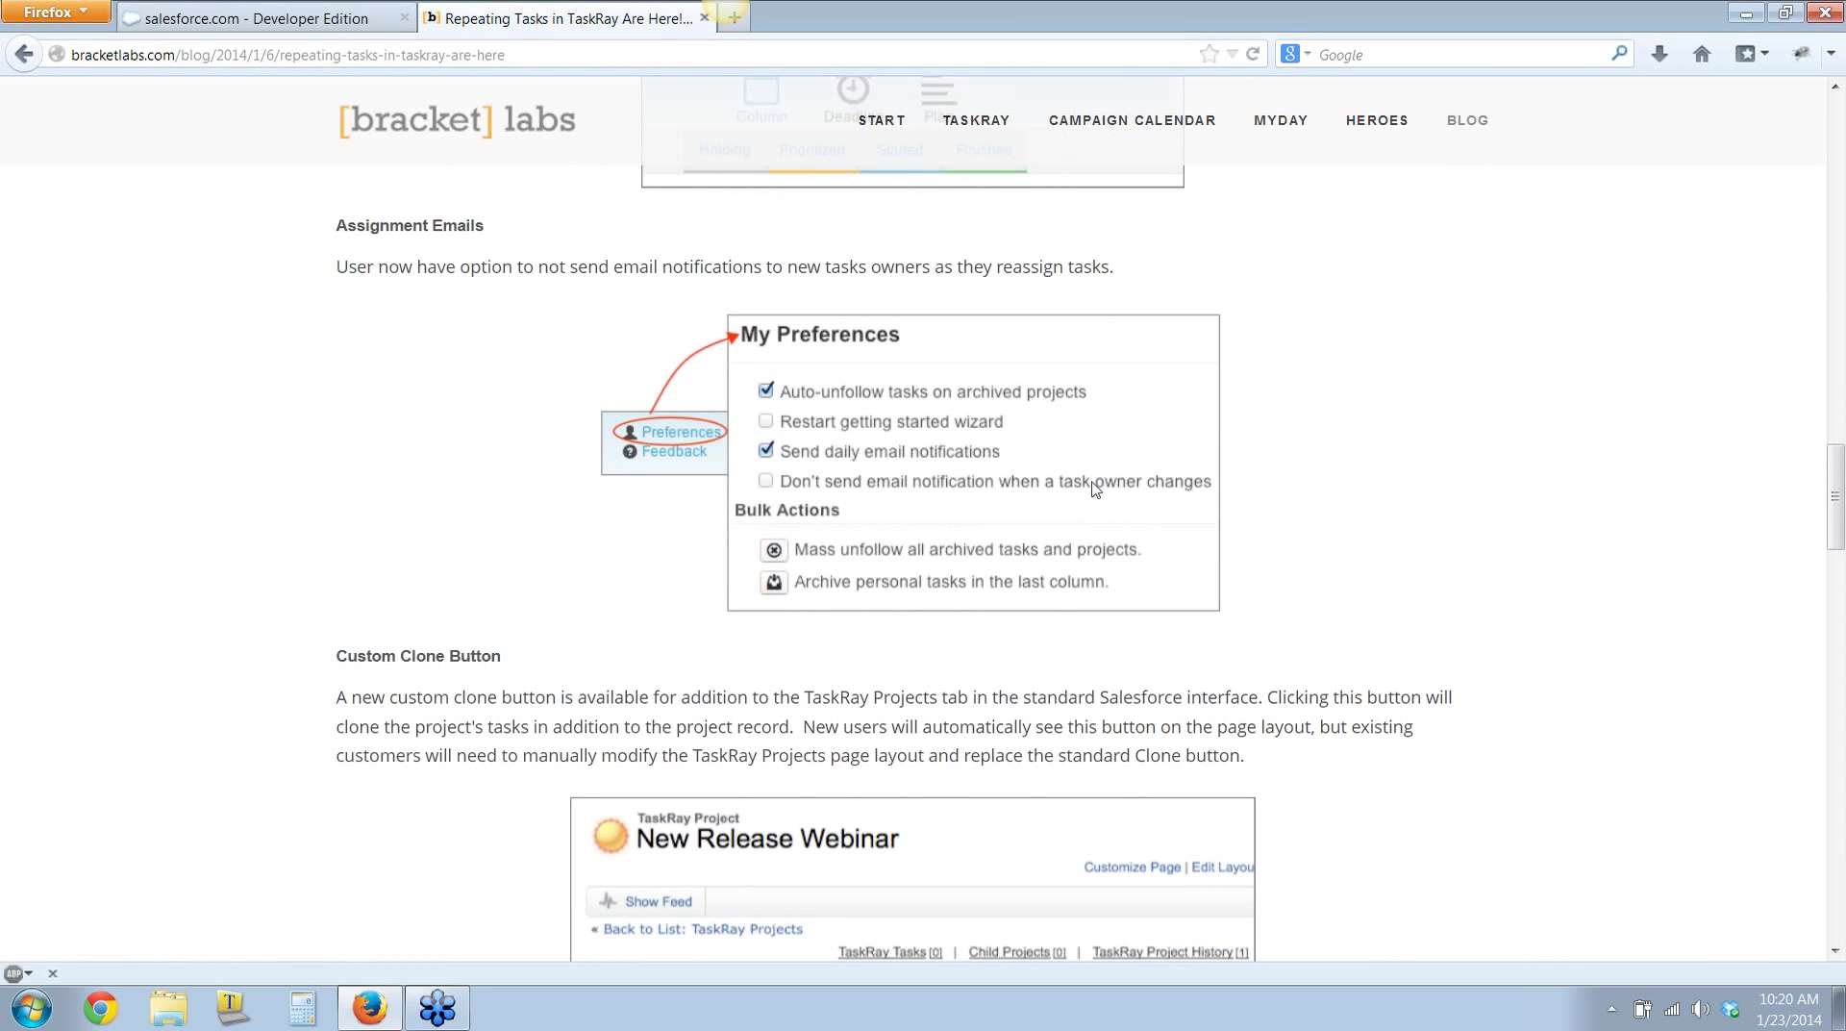
{"action": "left_click", "coordinate": [216, 29]}
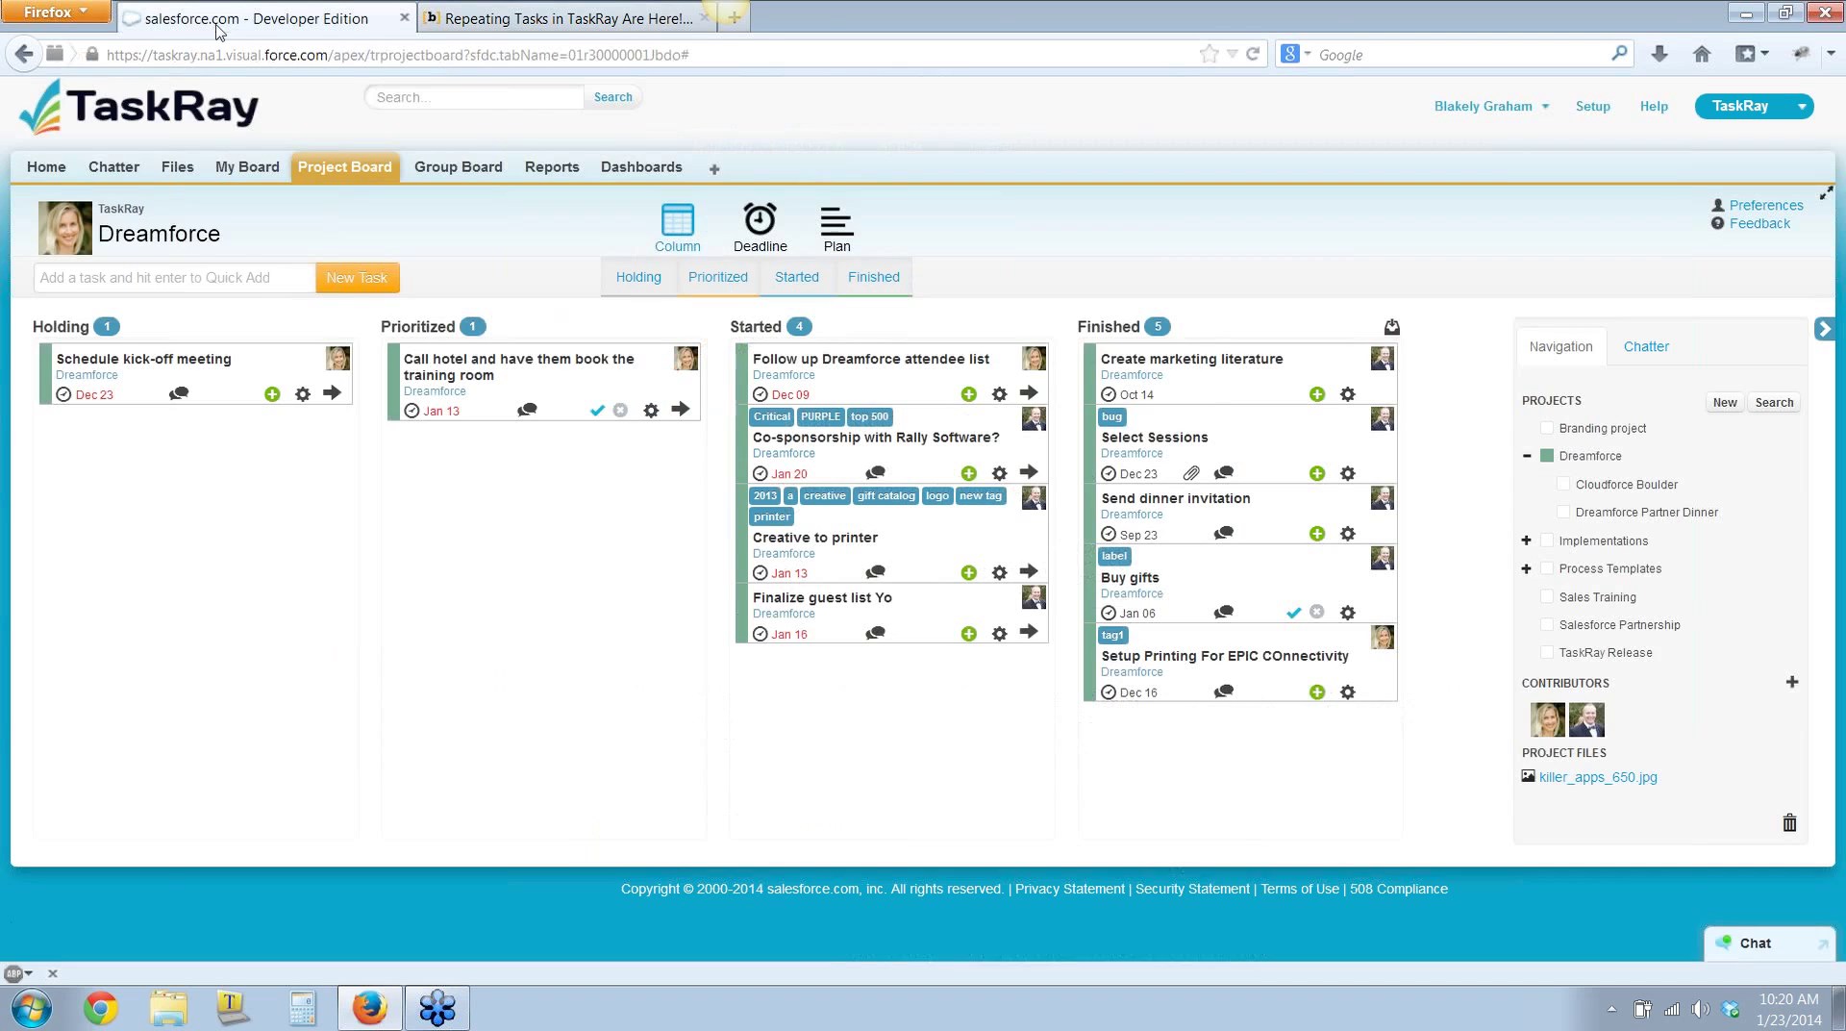
{"action": "left_click", "coordinate": [1770, 206]}
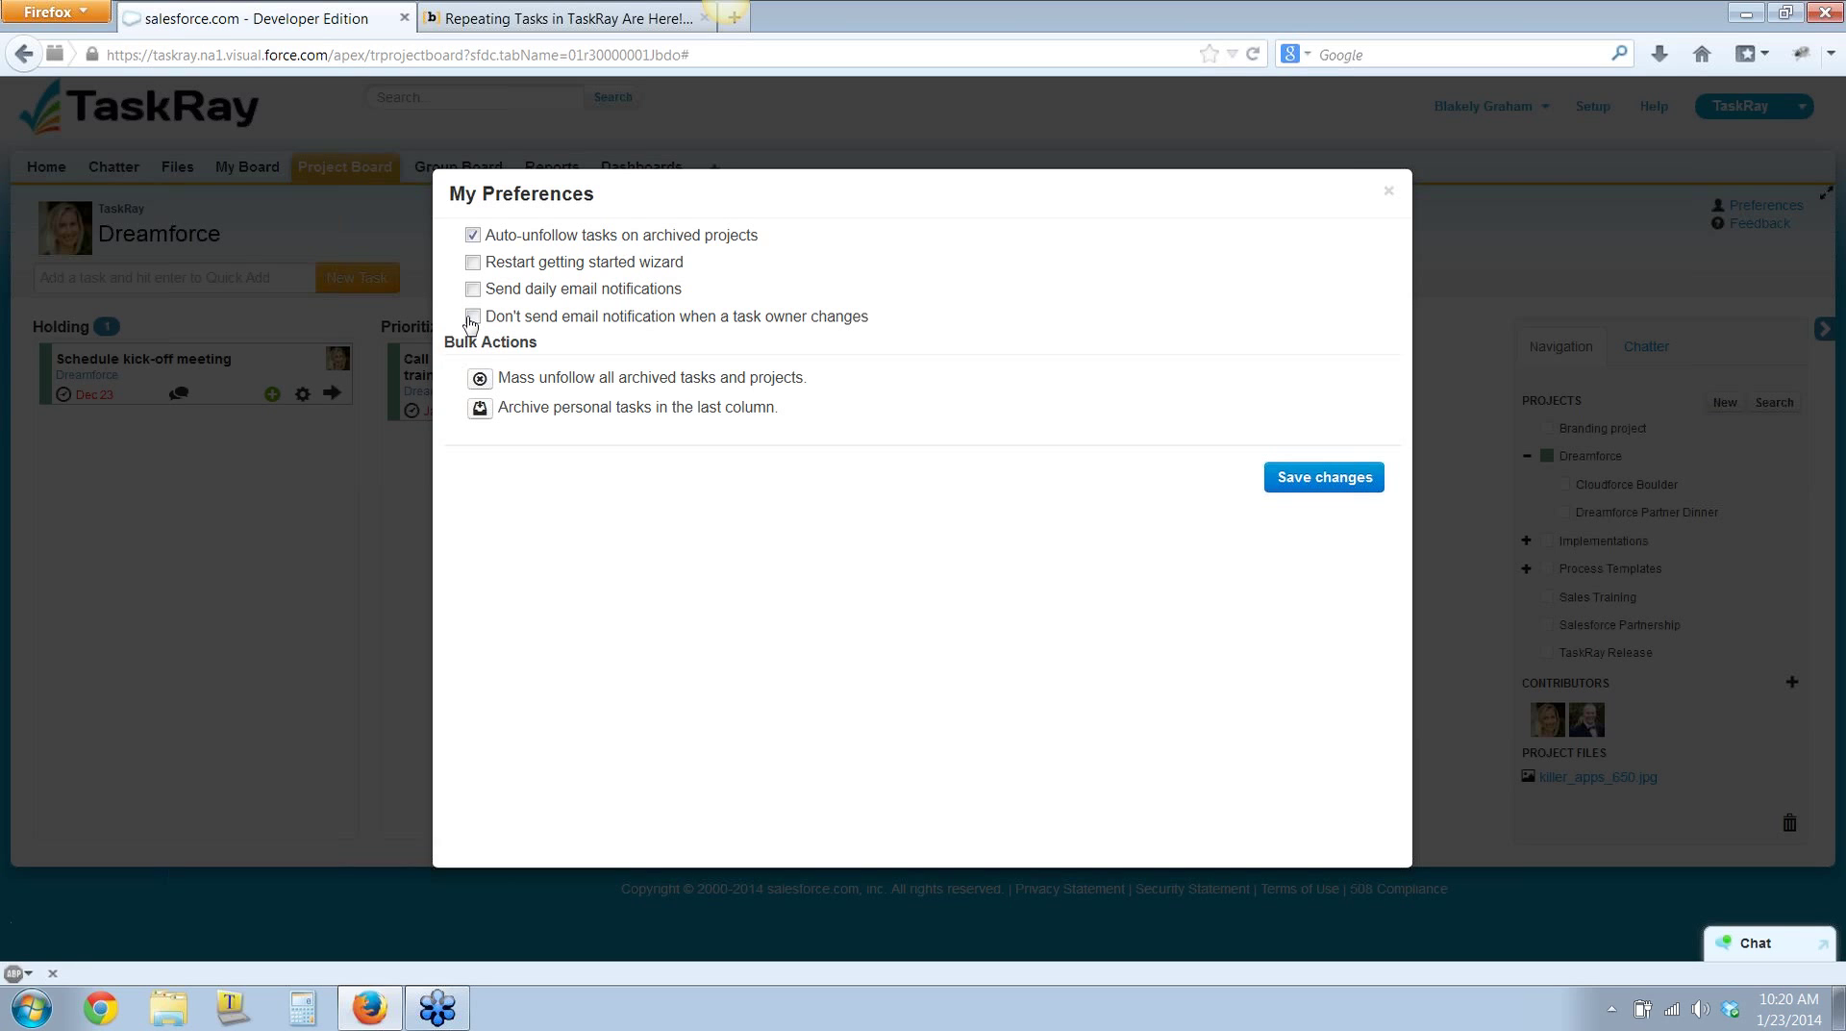
{"action": "left_click", "coordinate": [472, 319]}
{"action": "left_click", "coordinate": [1388, 191]}
Return to the blog post and read the section about the Custom Clone Button
{"action": "left_click", "coordinate": [557, 19]}
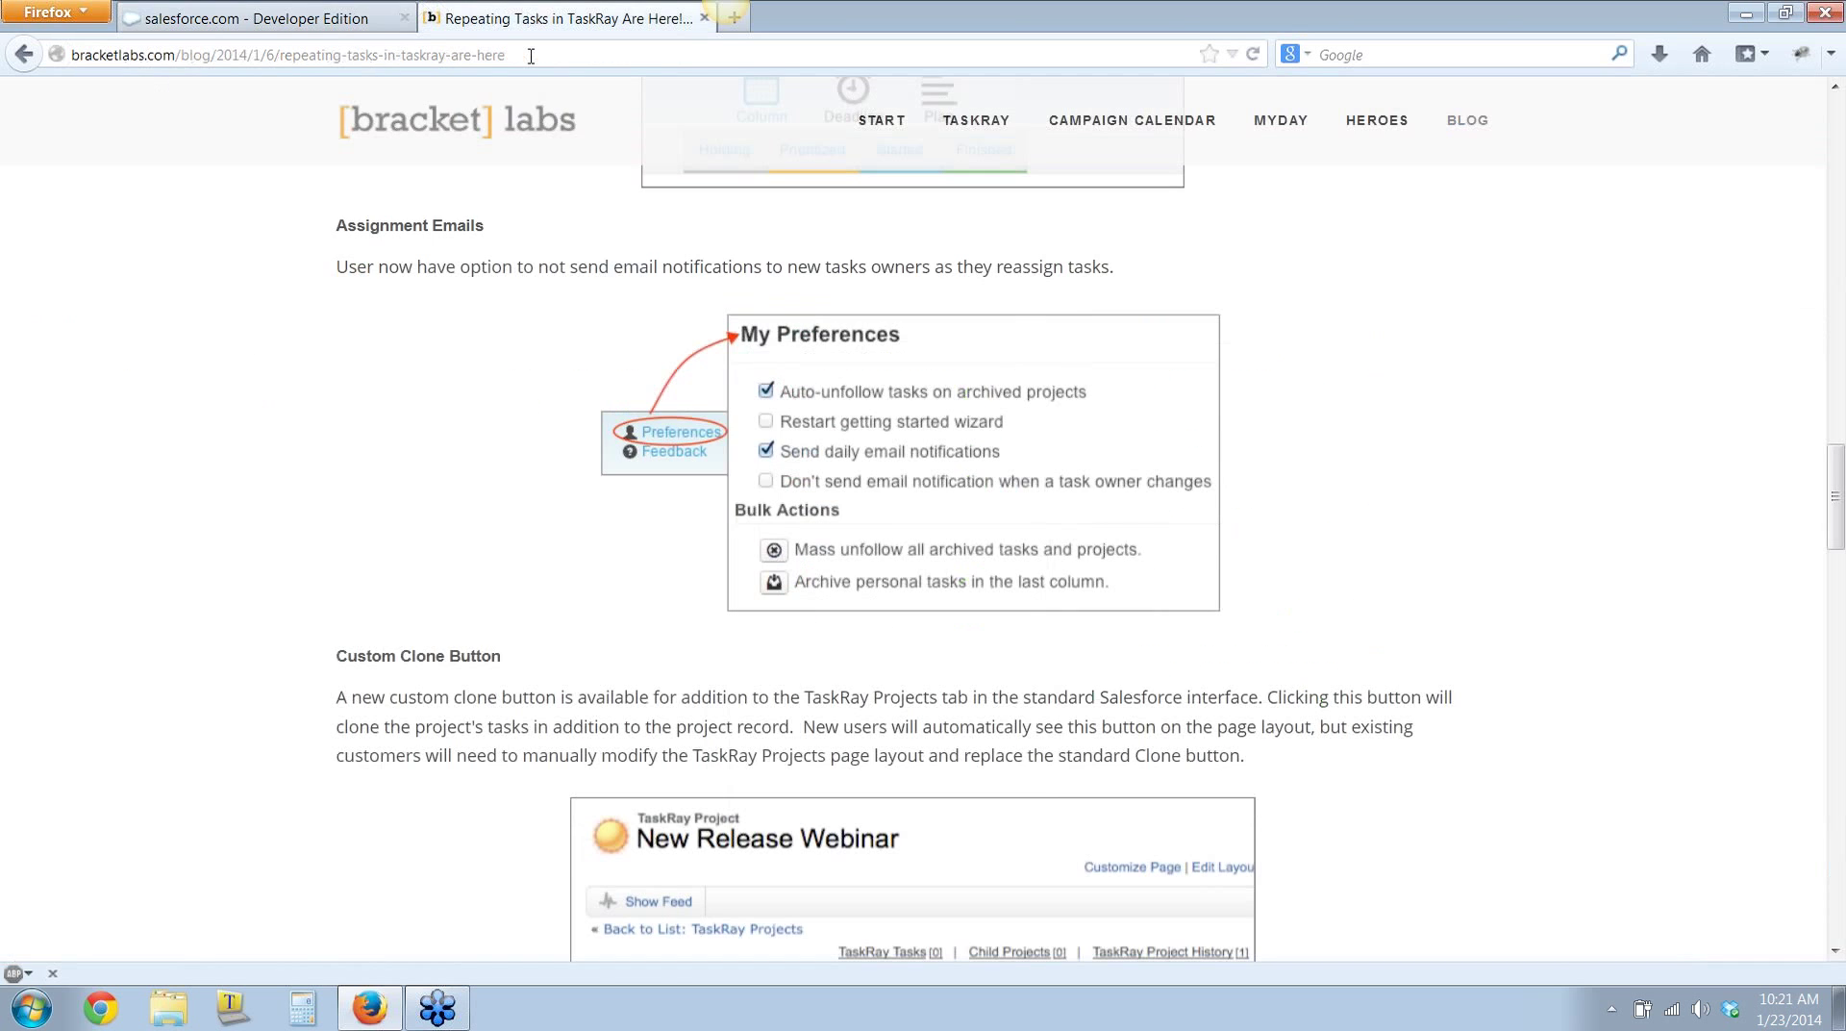
{"action": "scroll", "coordinate": [519, 649], "scroll_direction": "down", "scroll_amount": 1}
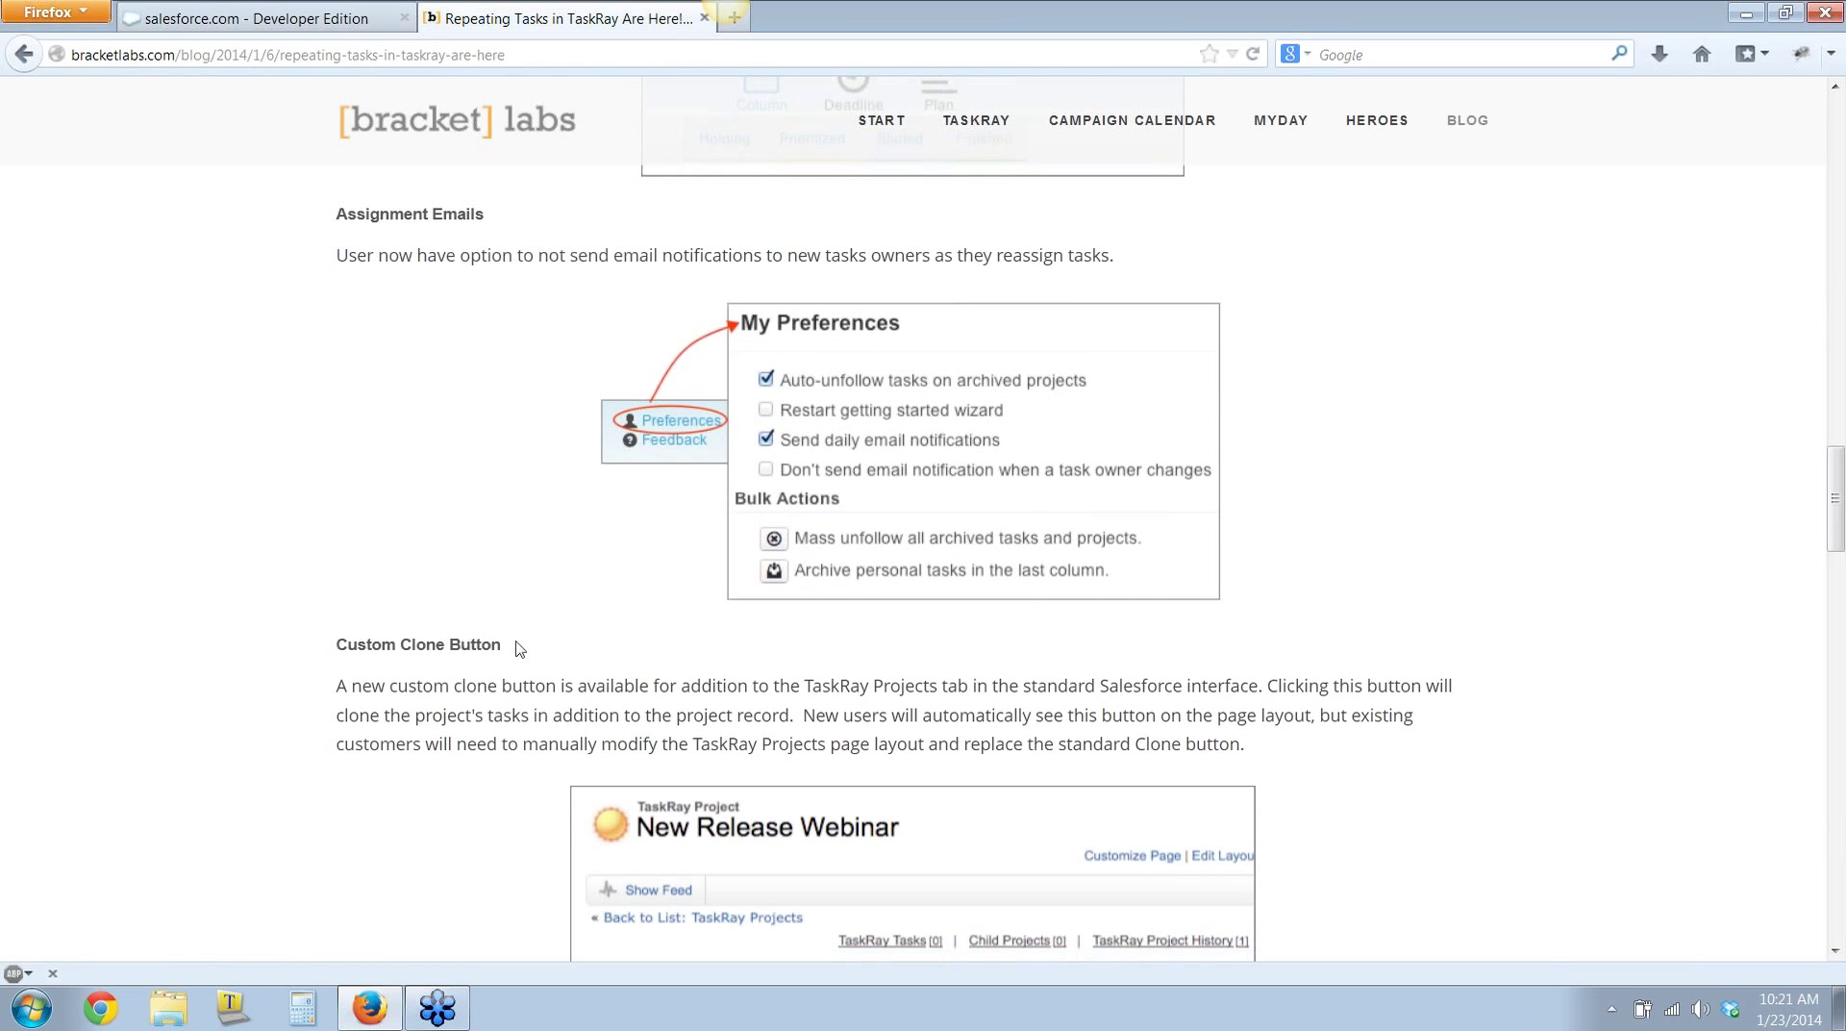
{"action": "scroll", "coordinate": [519, 649], "scroll_direction": "down", "scroll_amount": 4}
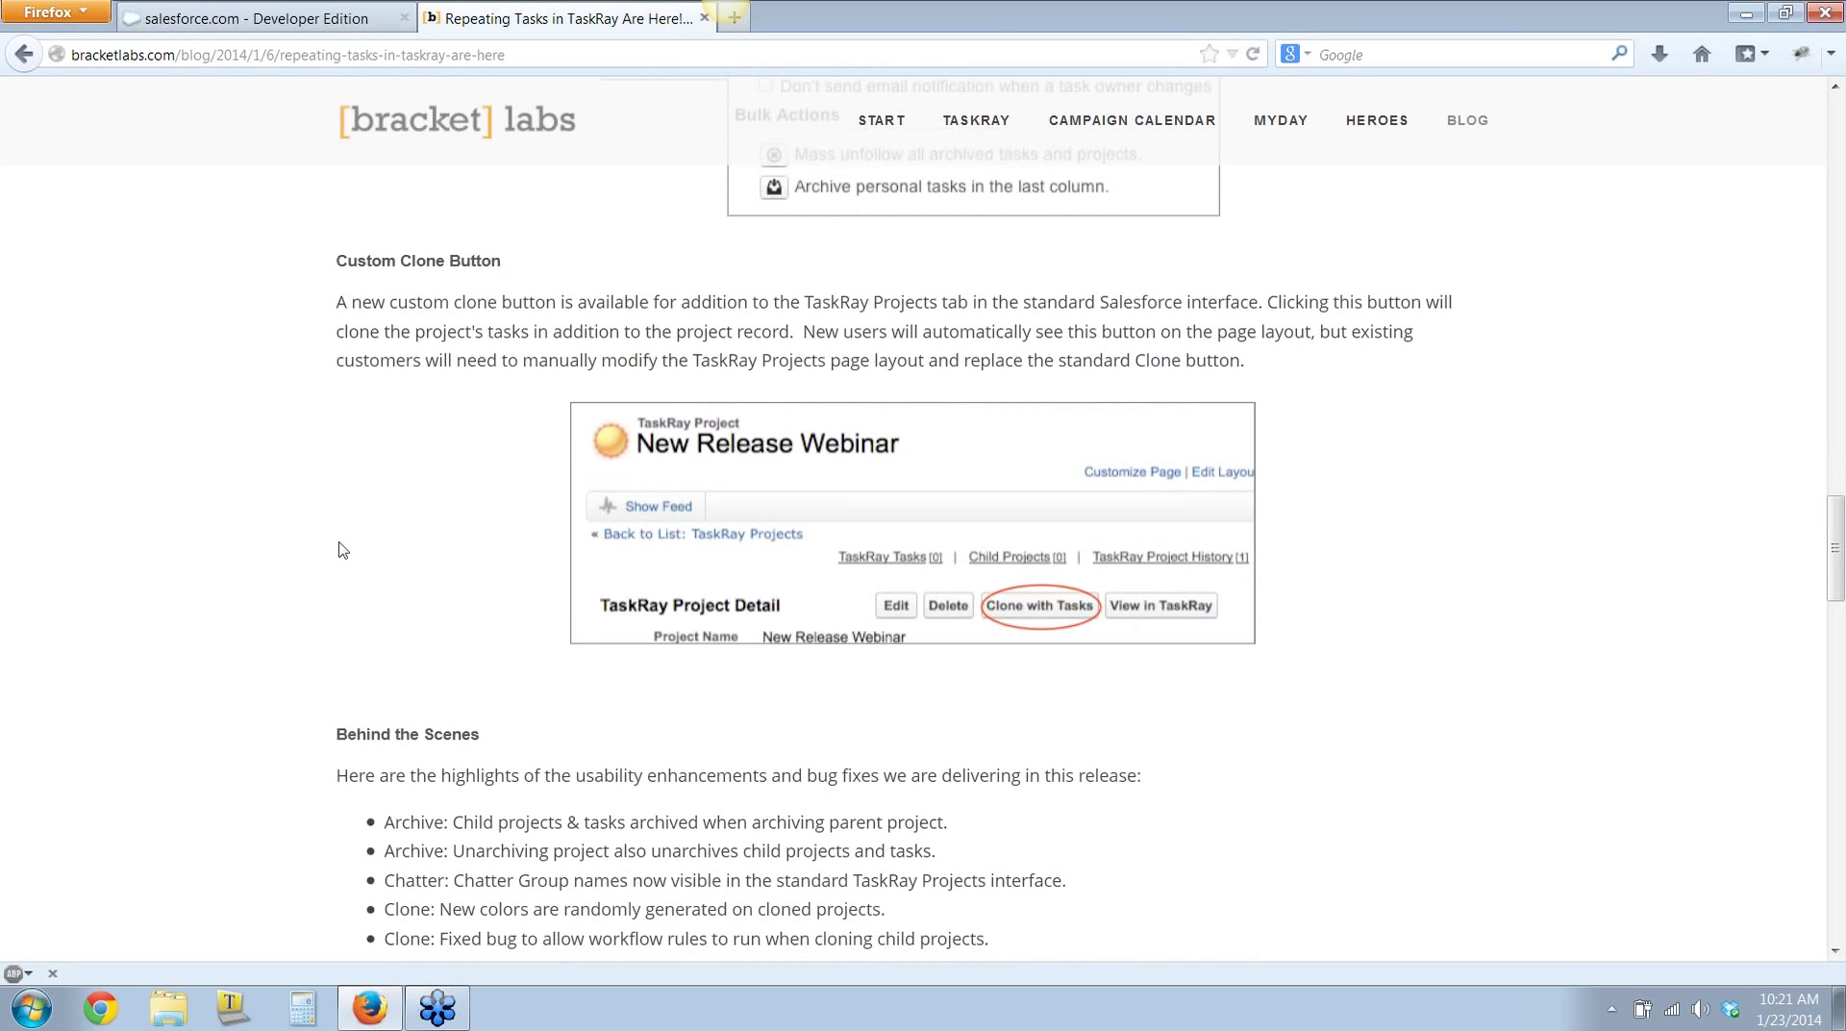
Back in Salesforce, open the TaskRay Projects list from all available tabs and view the Cloudforce Boulder project record
{"action": "left_click", "coordinate": [231, 29]}
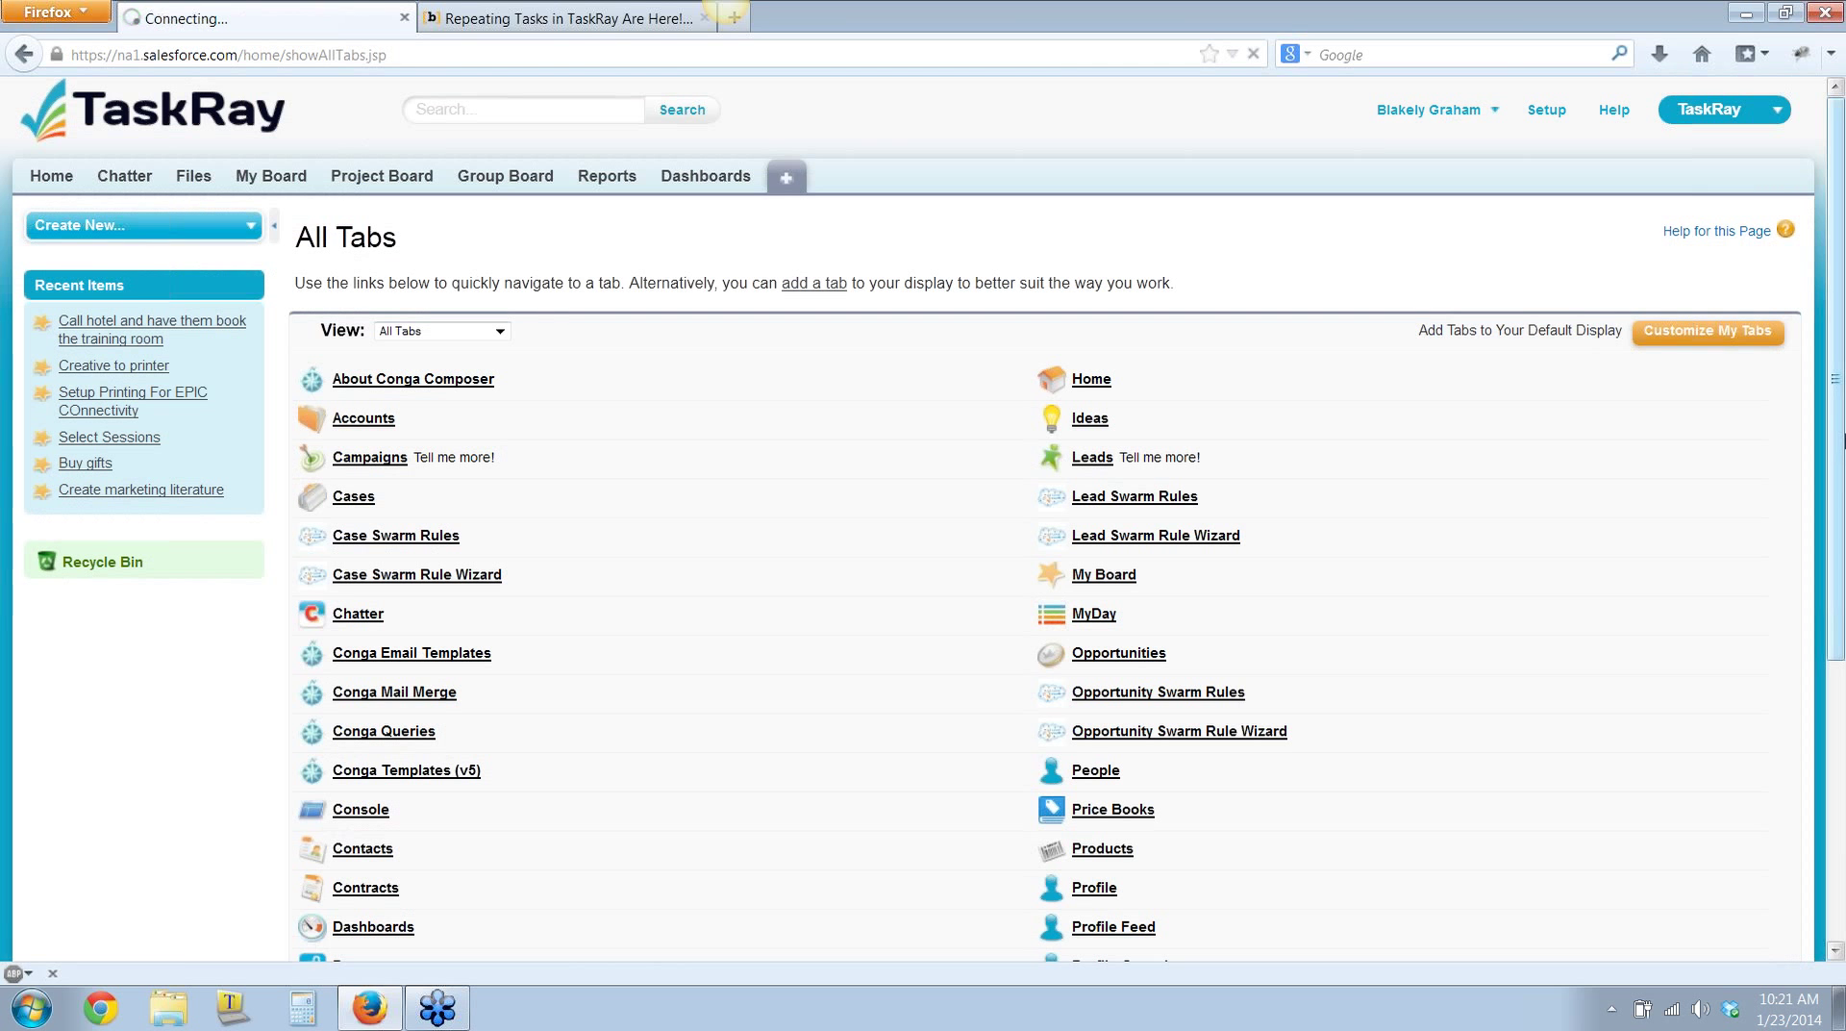
{"action": "scroll", "coordinate": [1835, 640], "scroll_direction": "down", "scroll_amount": 5}
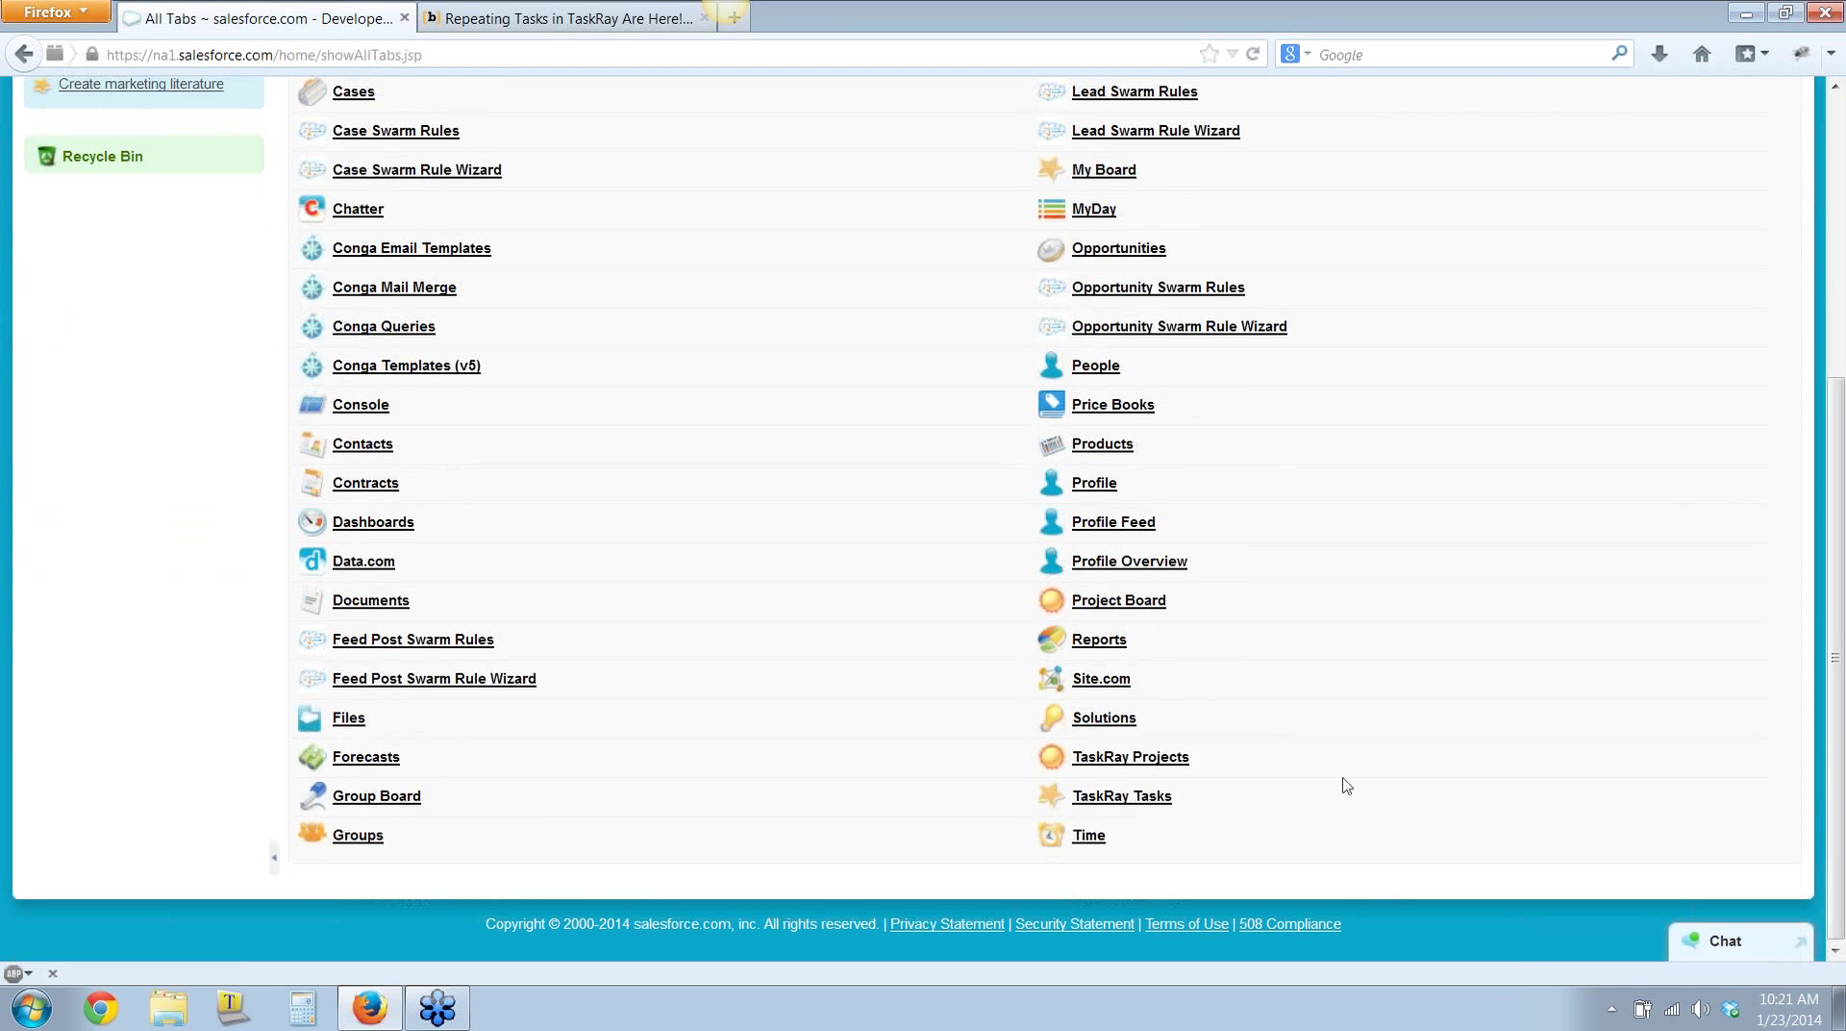
{"action": "left_click", "coordinate": [1131, 760]}
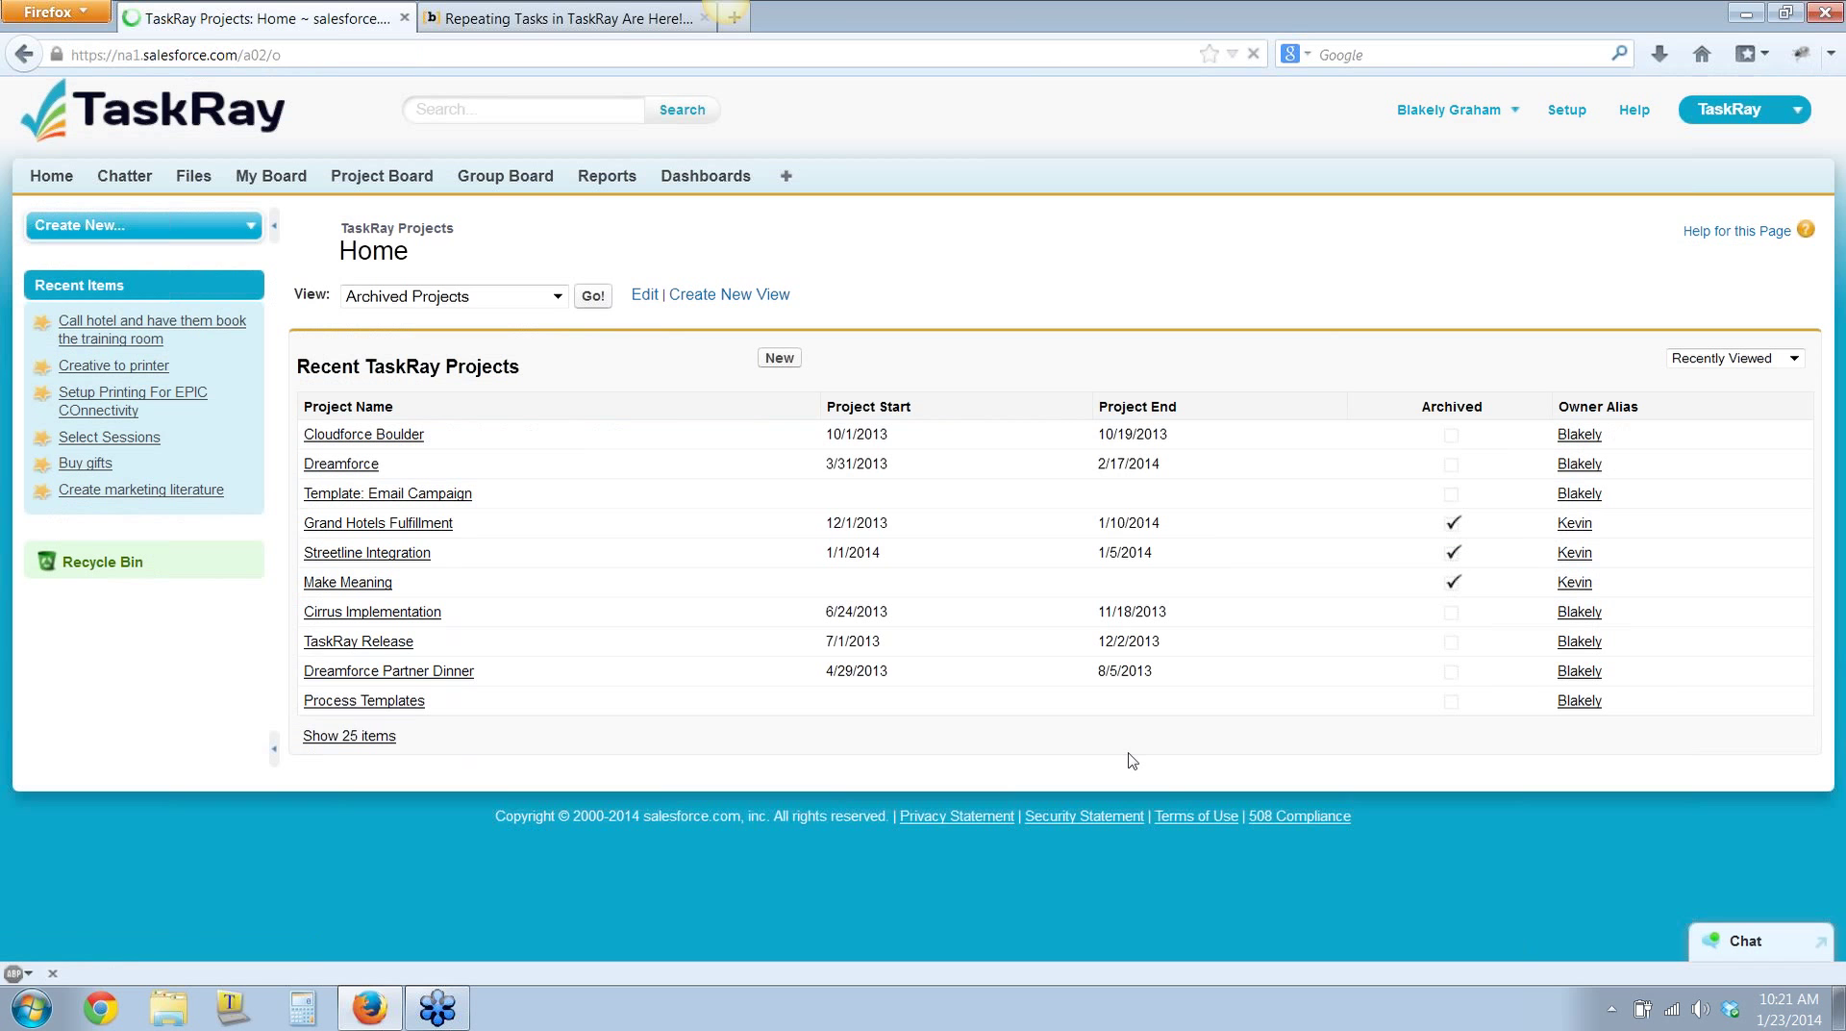
{"action": "left_click", "coordinate": [382, 435]}
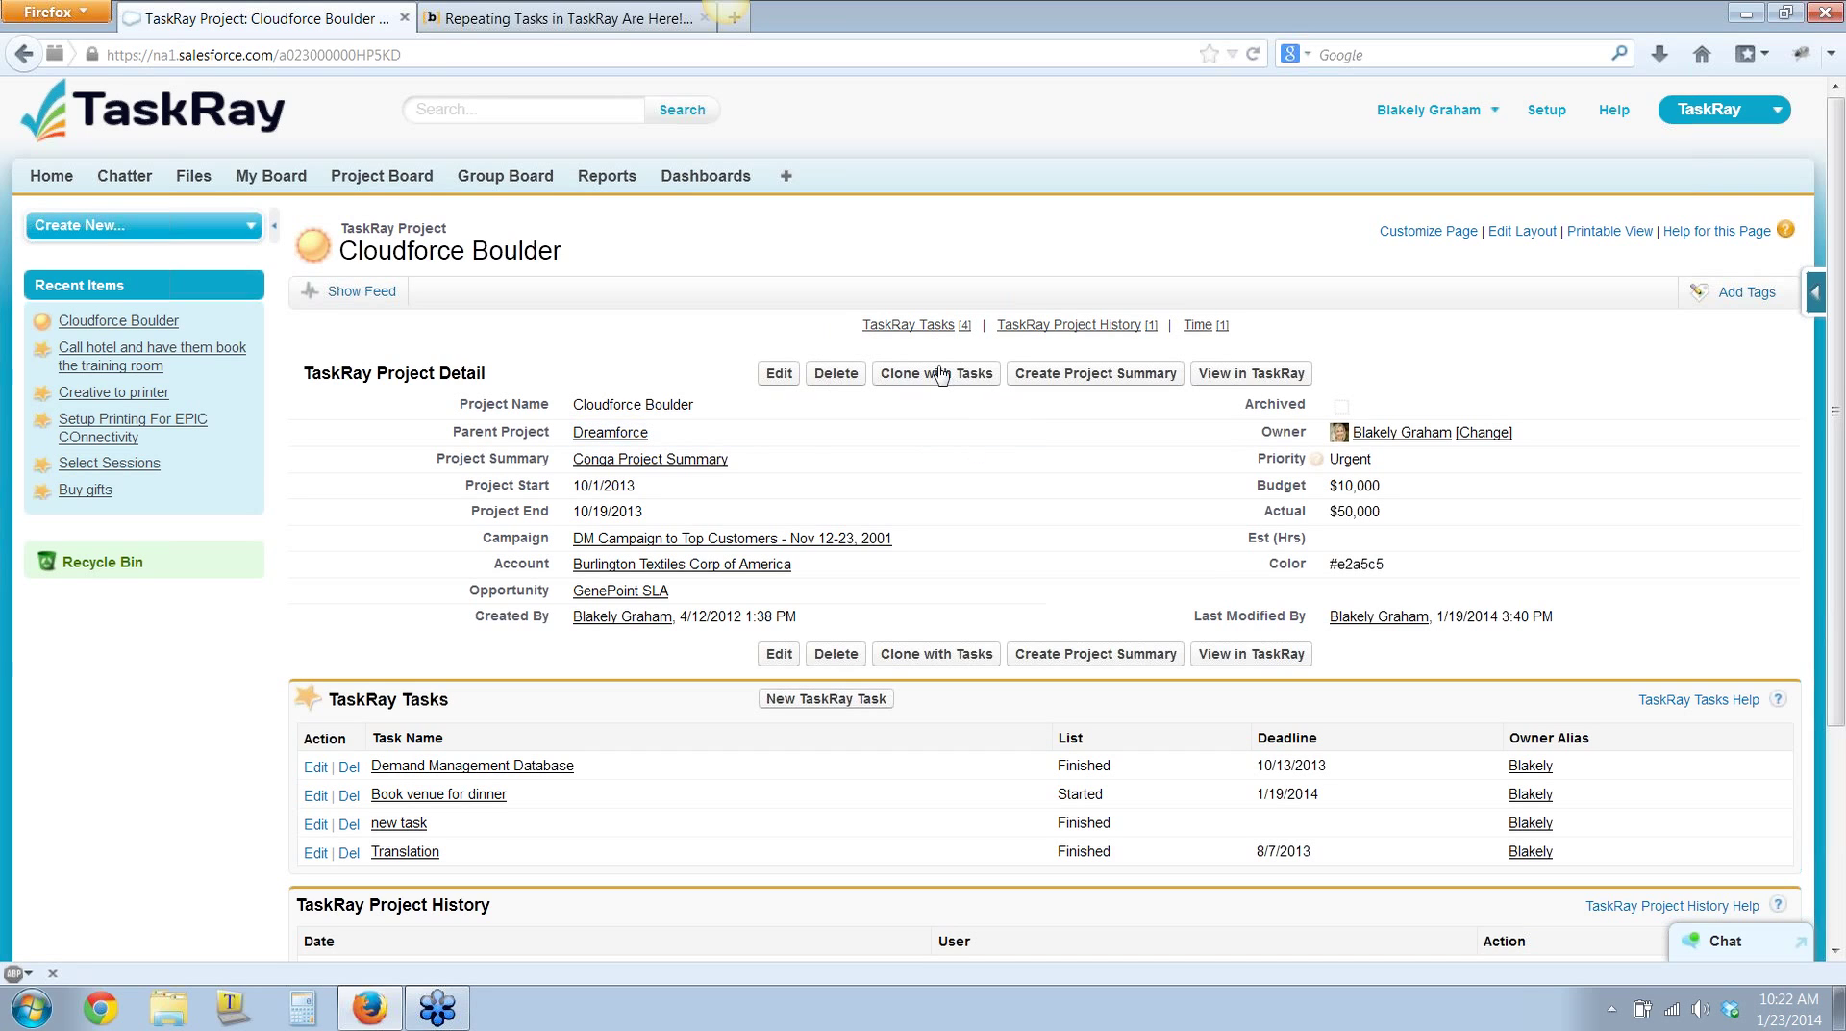
Go to the Salesforce setup area and open the TaskRay Project custom object's definition
{"action": "left_click", "coordinate": [1547, 112]}
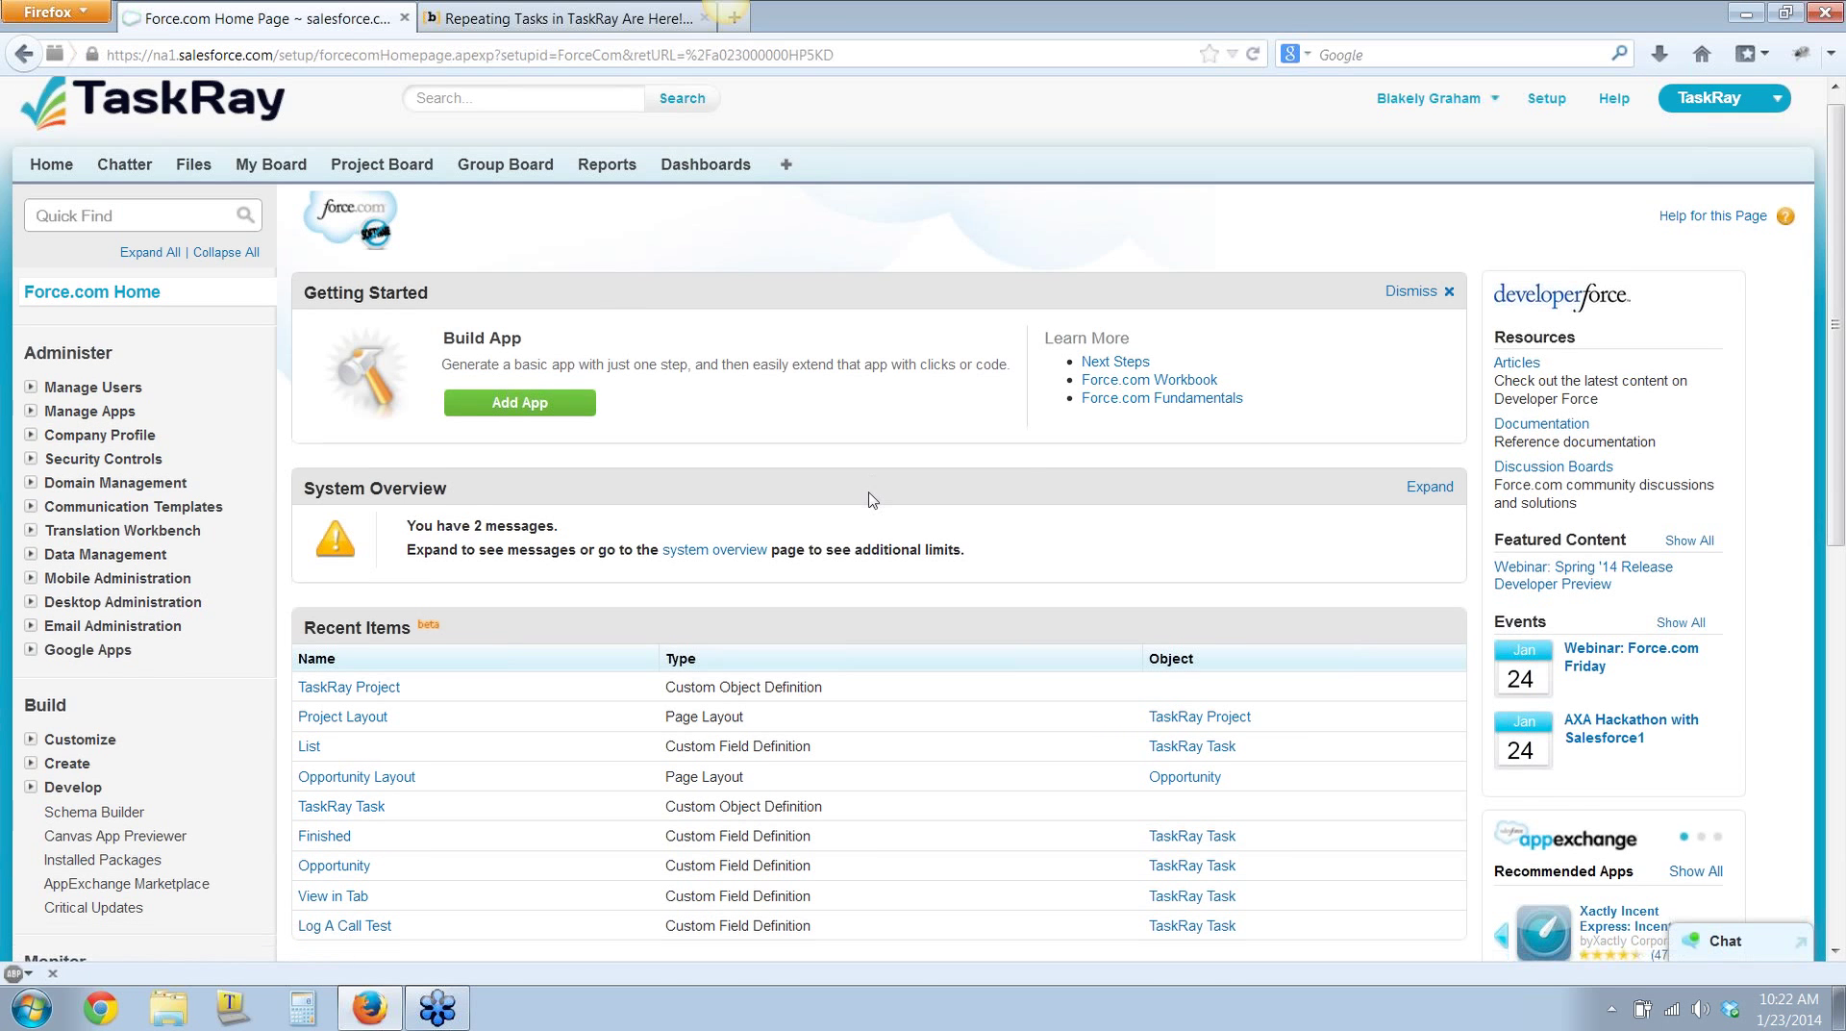
{"action": "scroll", "coordinate": [872, 499], "scroll_direction": "down", "scroll_amount": 3}
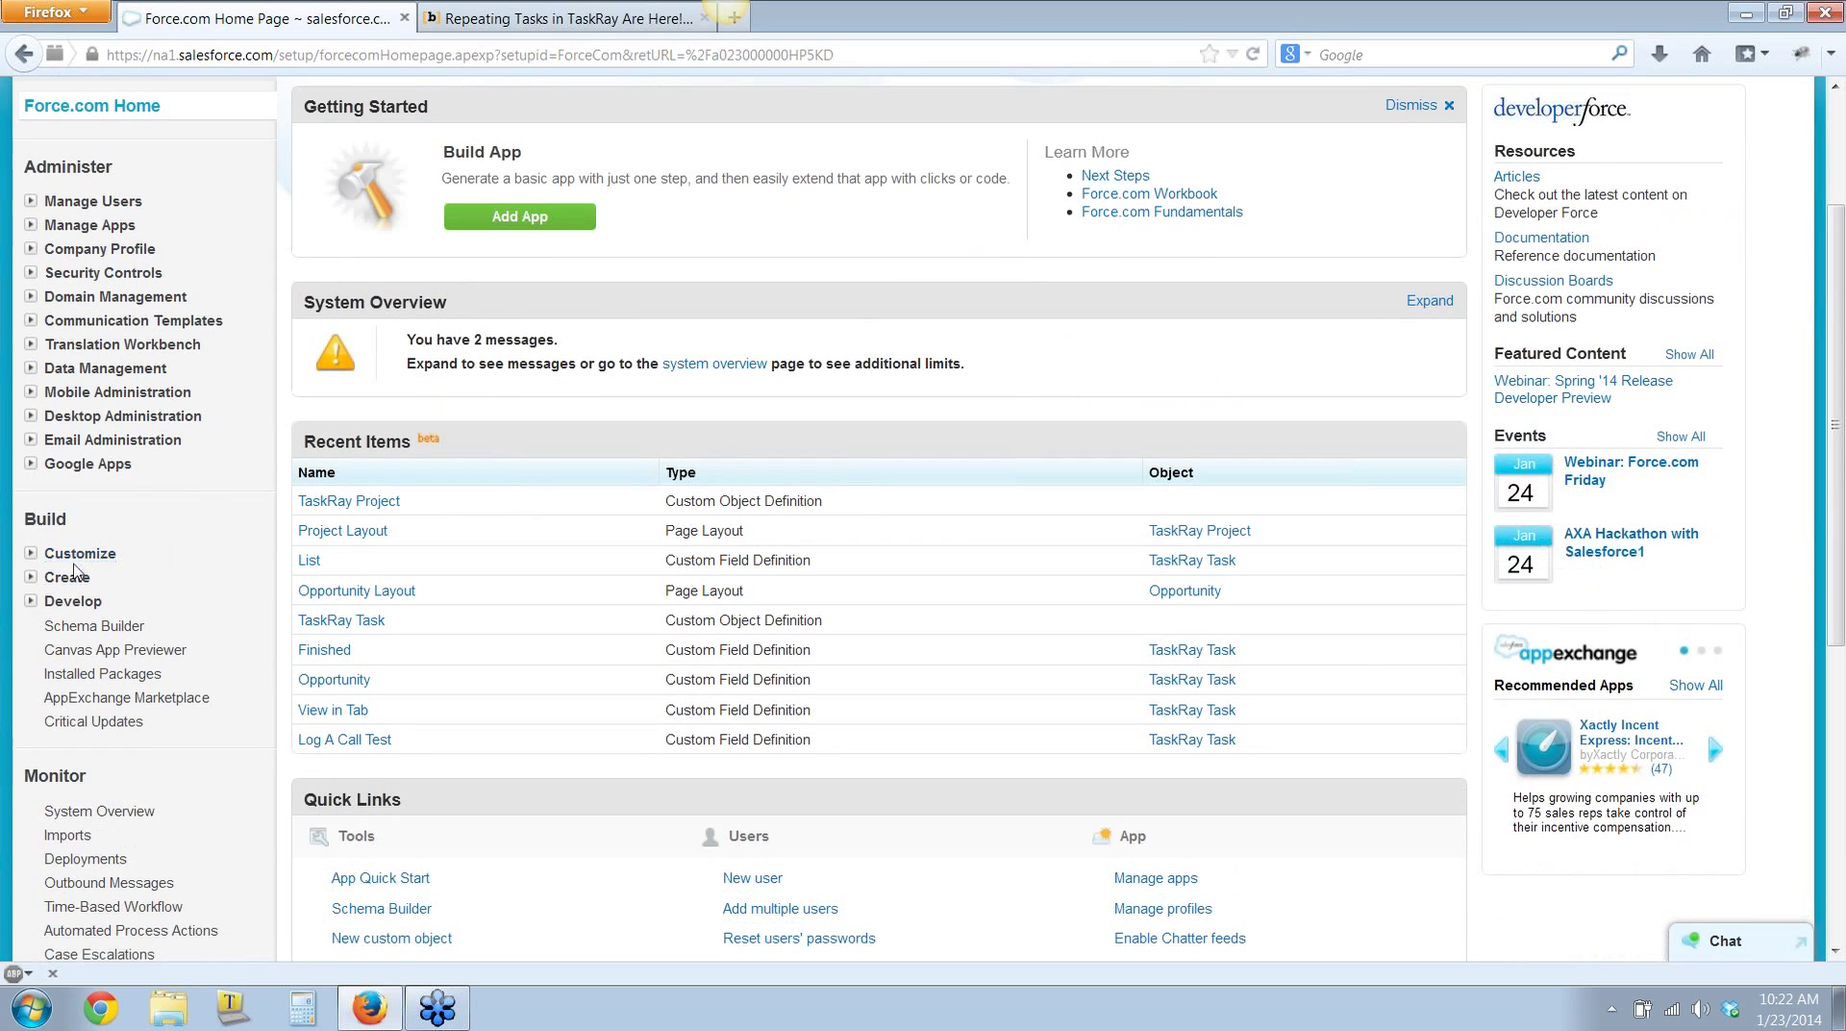
{"action": "left_click", "coordinate": [67, 577]}
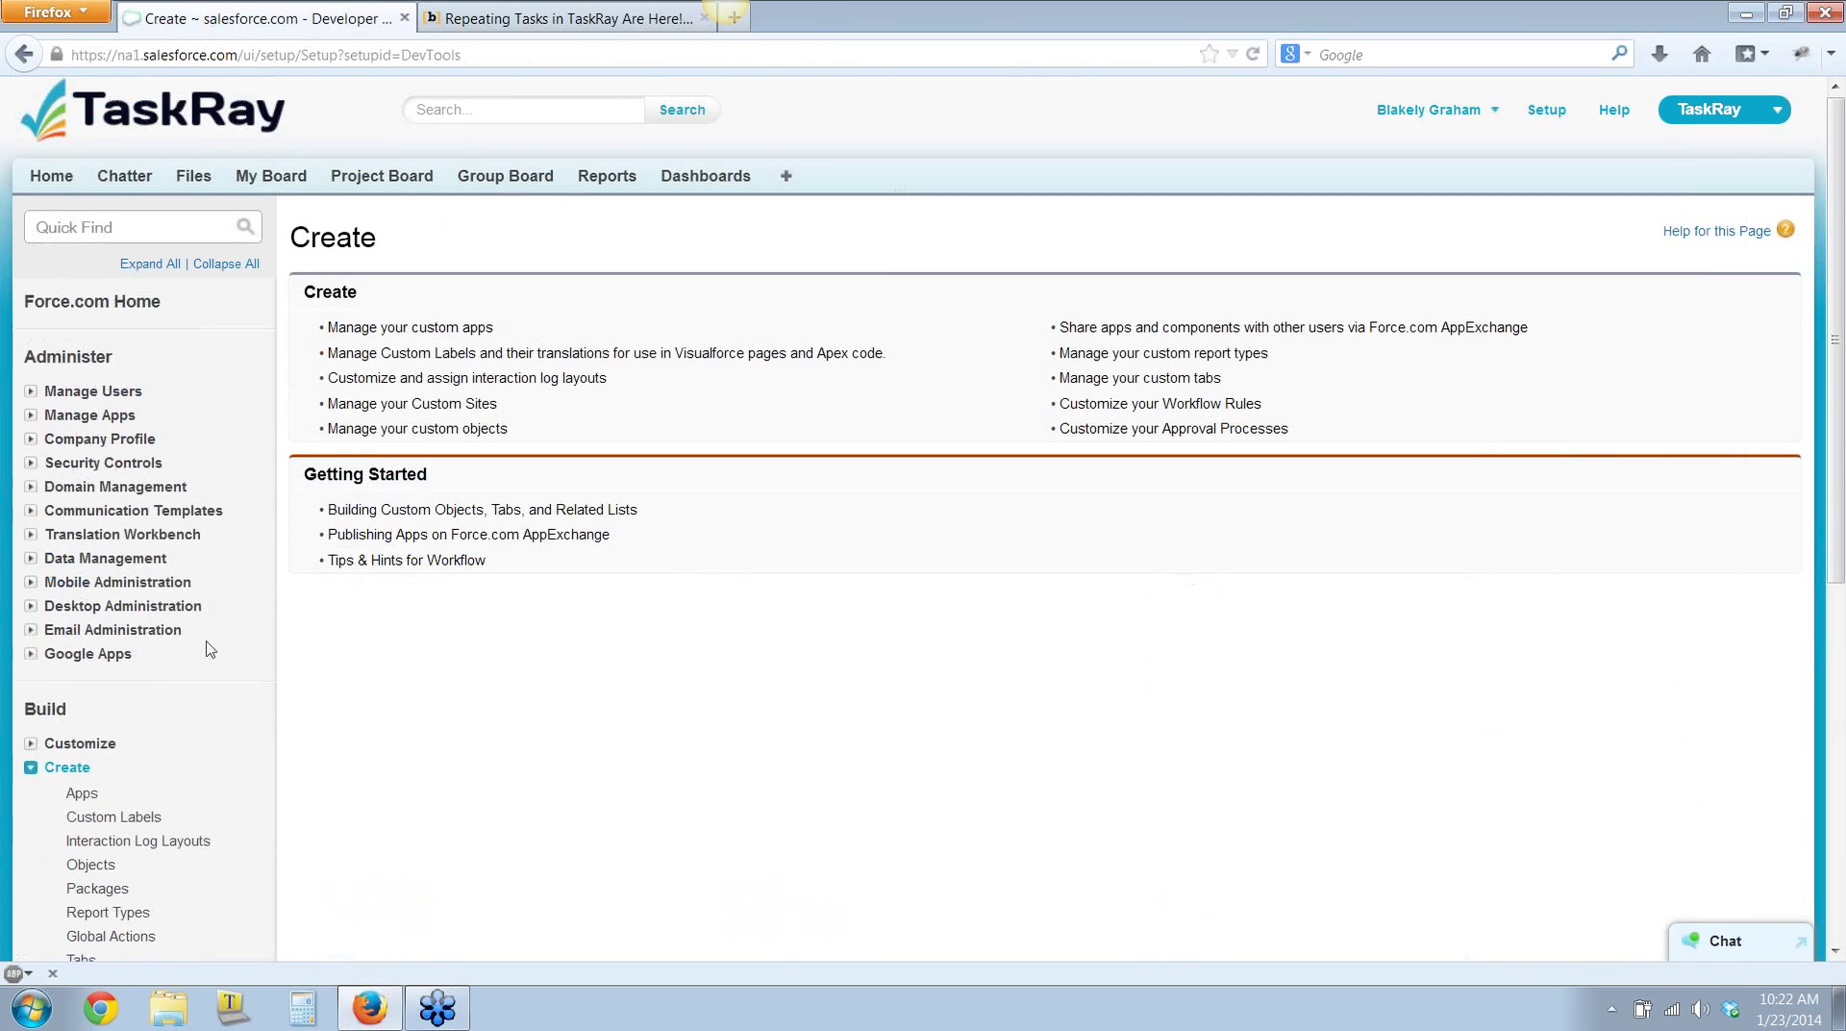
{"action": "scroll", "coordinate": [210, 649], "scroll_direction": "down", "scroll_amount": 3}
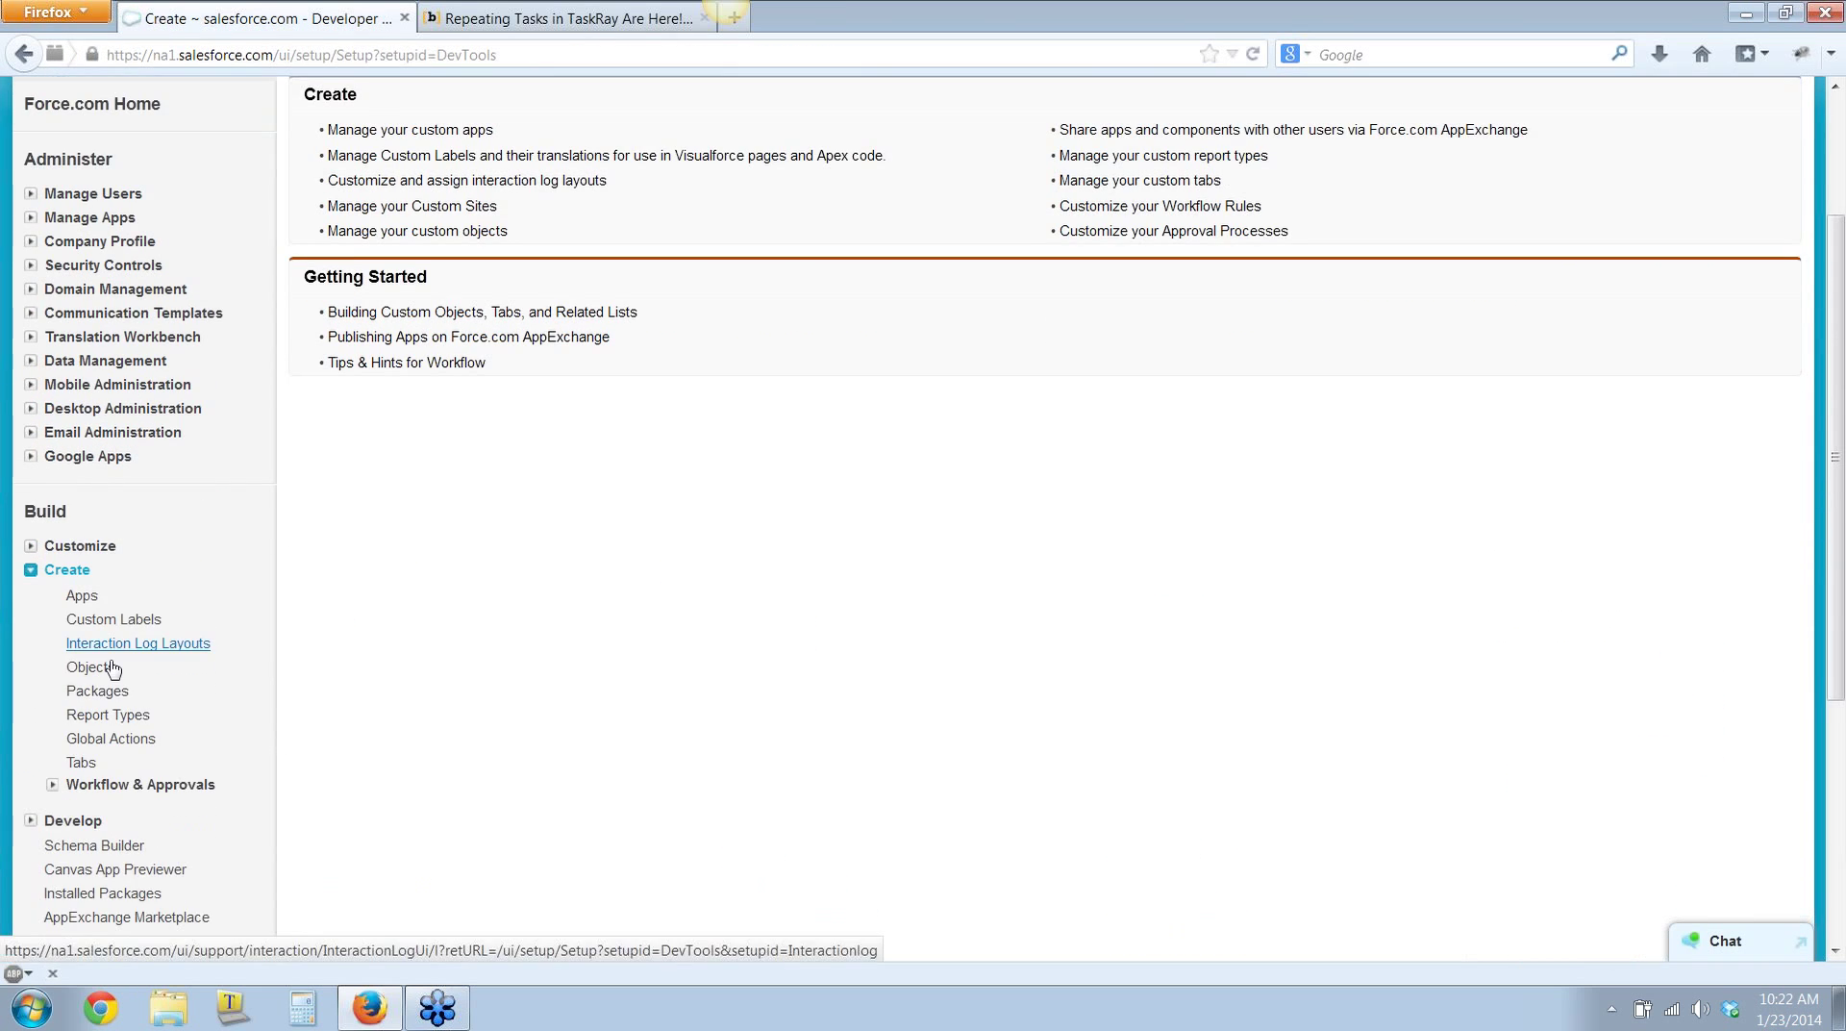
{"action": "left_click", "coordinate": [94, 671]}
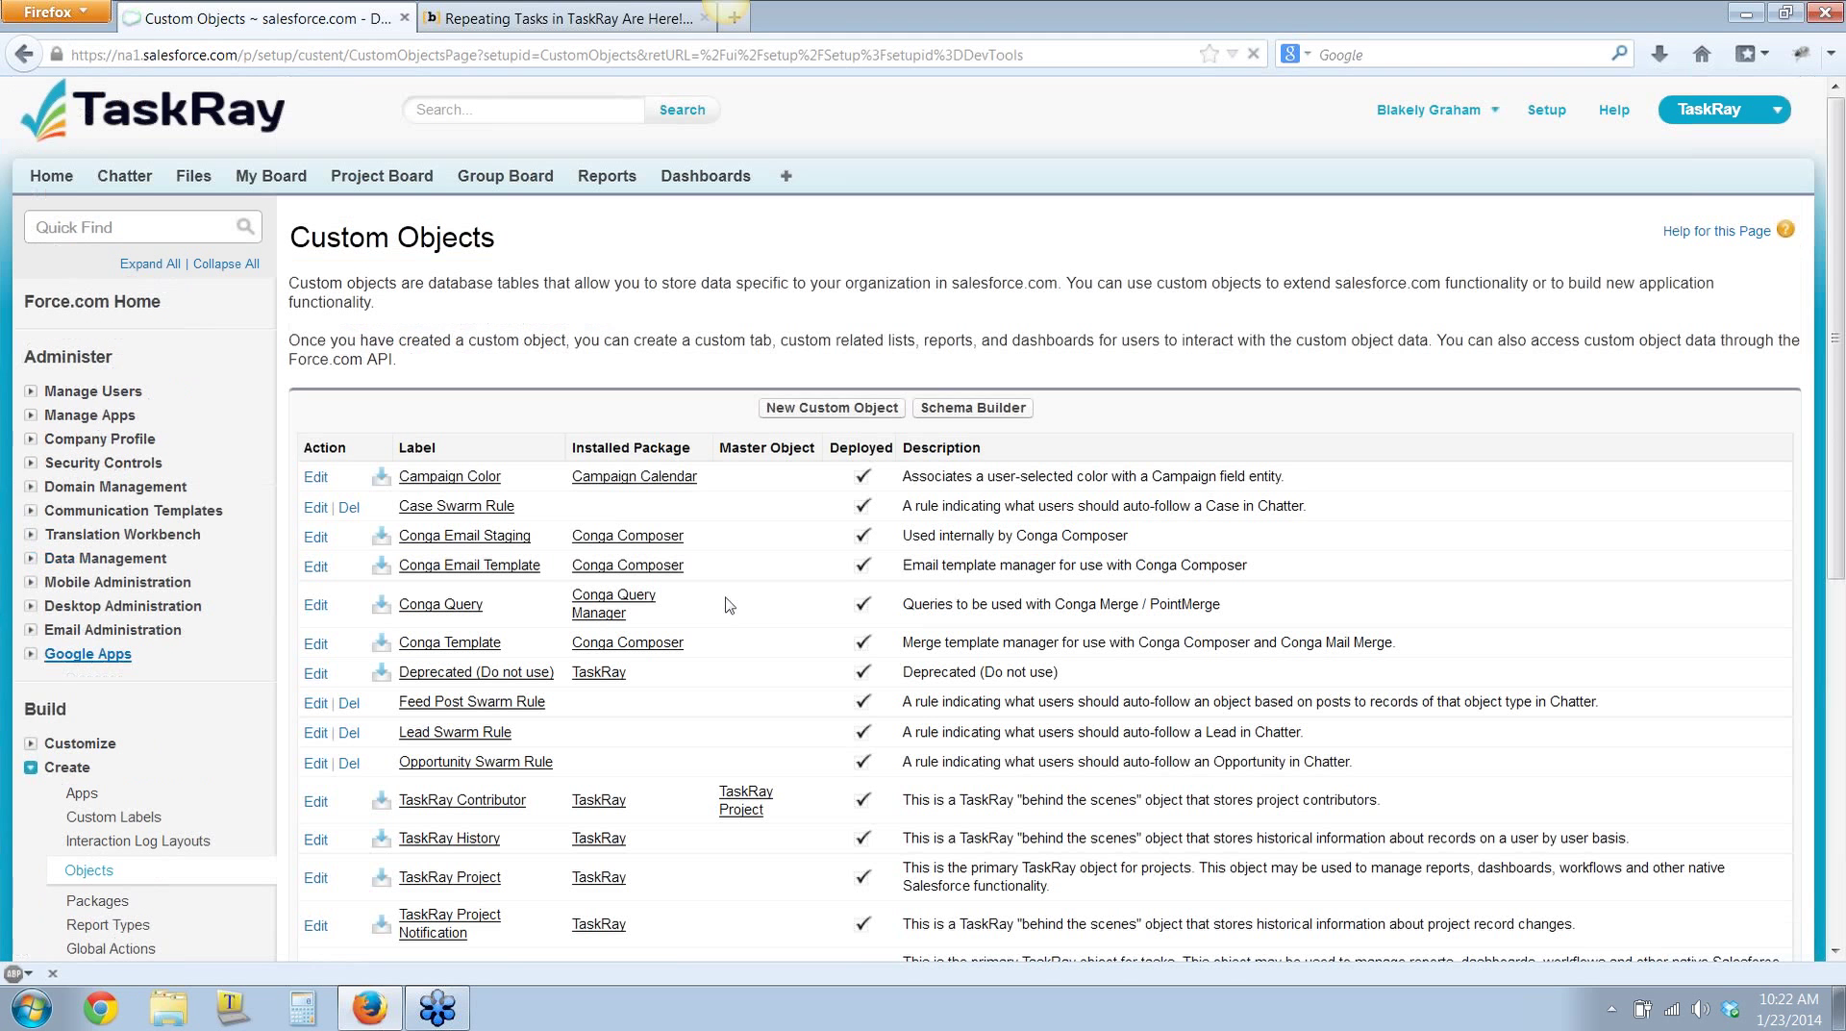
{"action": "scroll", "coordinate": [729, 605], "scroll_direction": "down", "scroll_amount": 1}
{"action": "scroll", "coordinate": [729, 605], "scroll_direction": "down", "scroll_amount": 3}
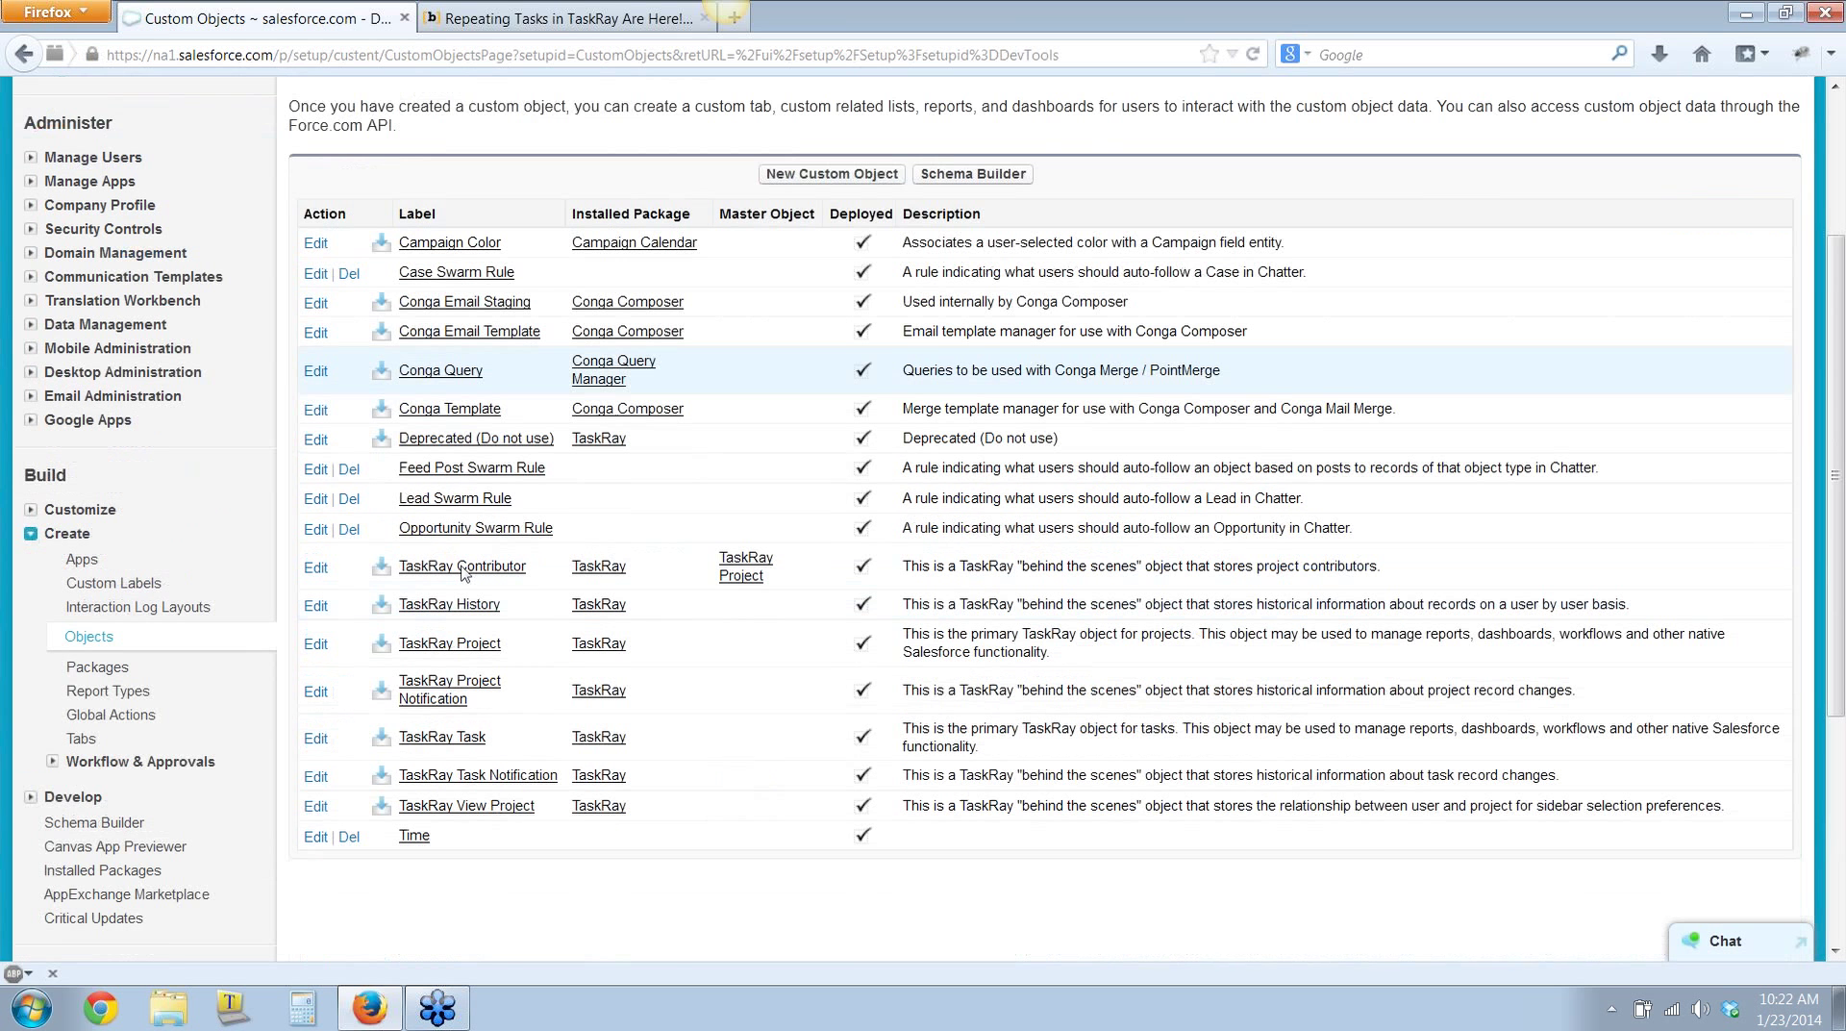
{"action": "scroll", "coordinate": [464, 574], "scroll_direction": "down", "scroll_amount": 1}
{"action": "left_click", "coordinate": [435, 553]}
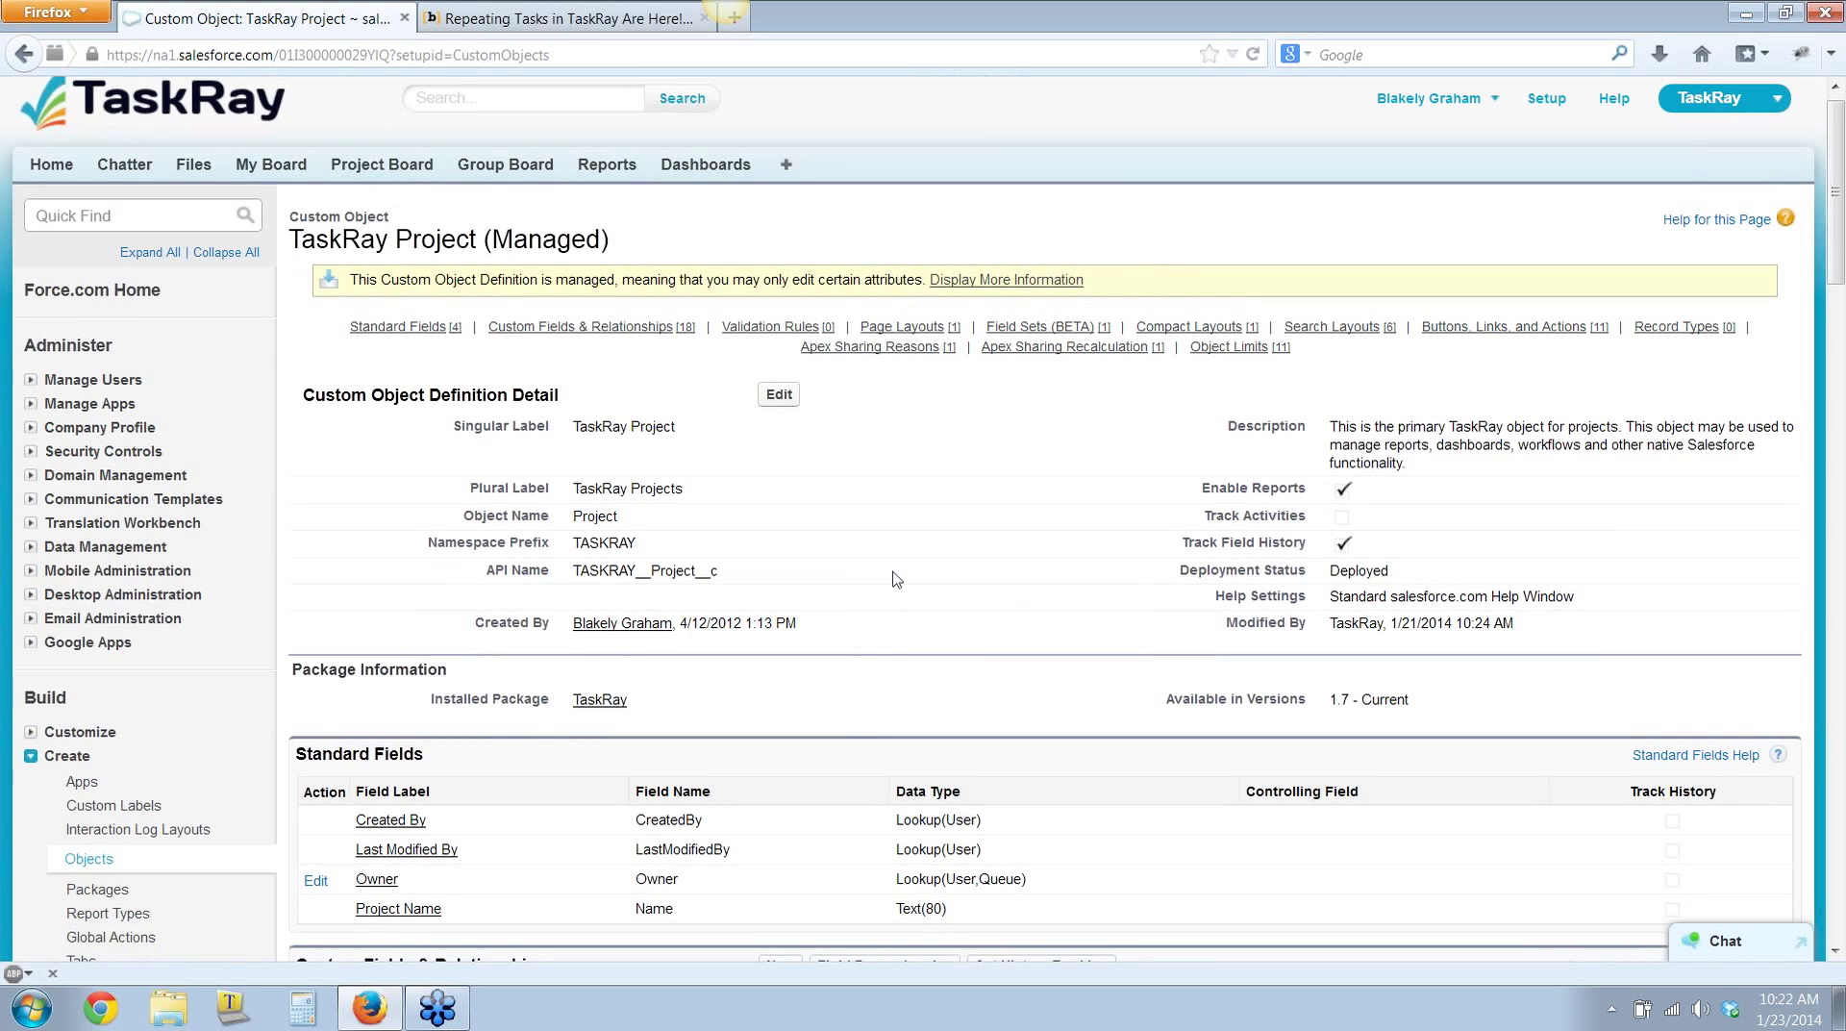
Open the TaskRay Project object's Project Layout page layout for editing
{"action": "scroll", "coordinate": [896, 579], "scroll_direction": "down", "scroll_amount": 10}
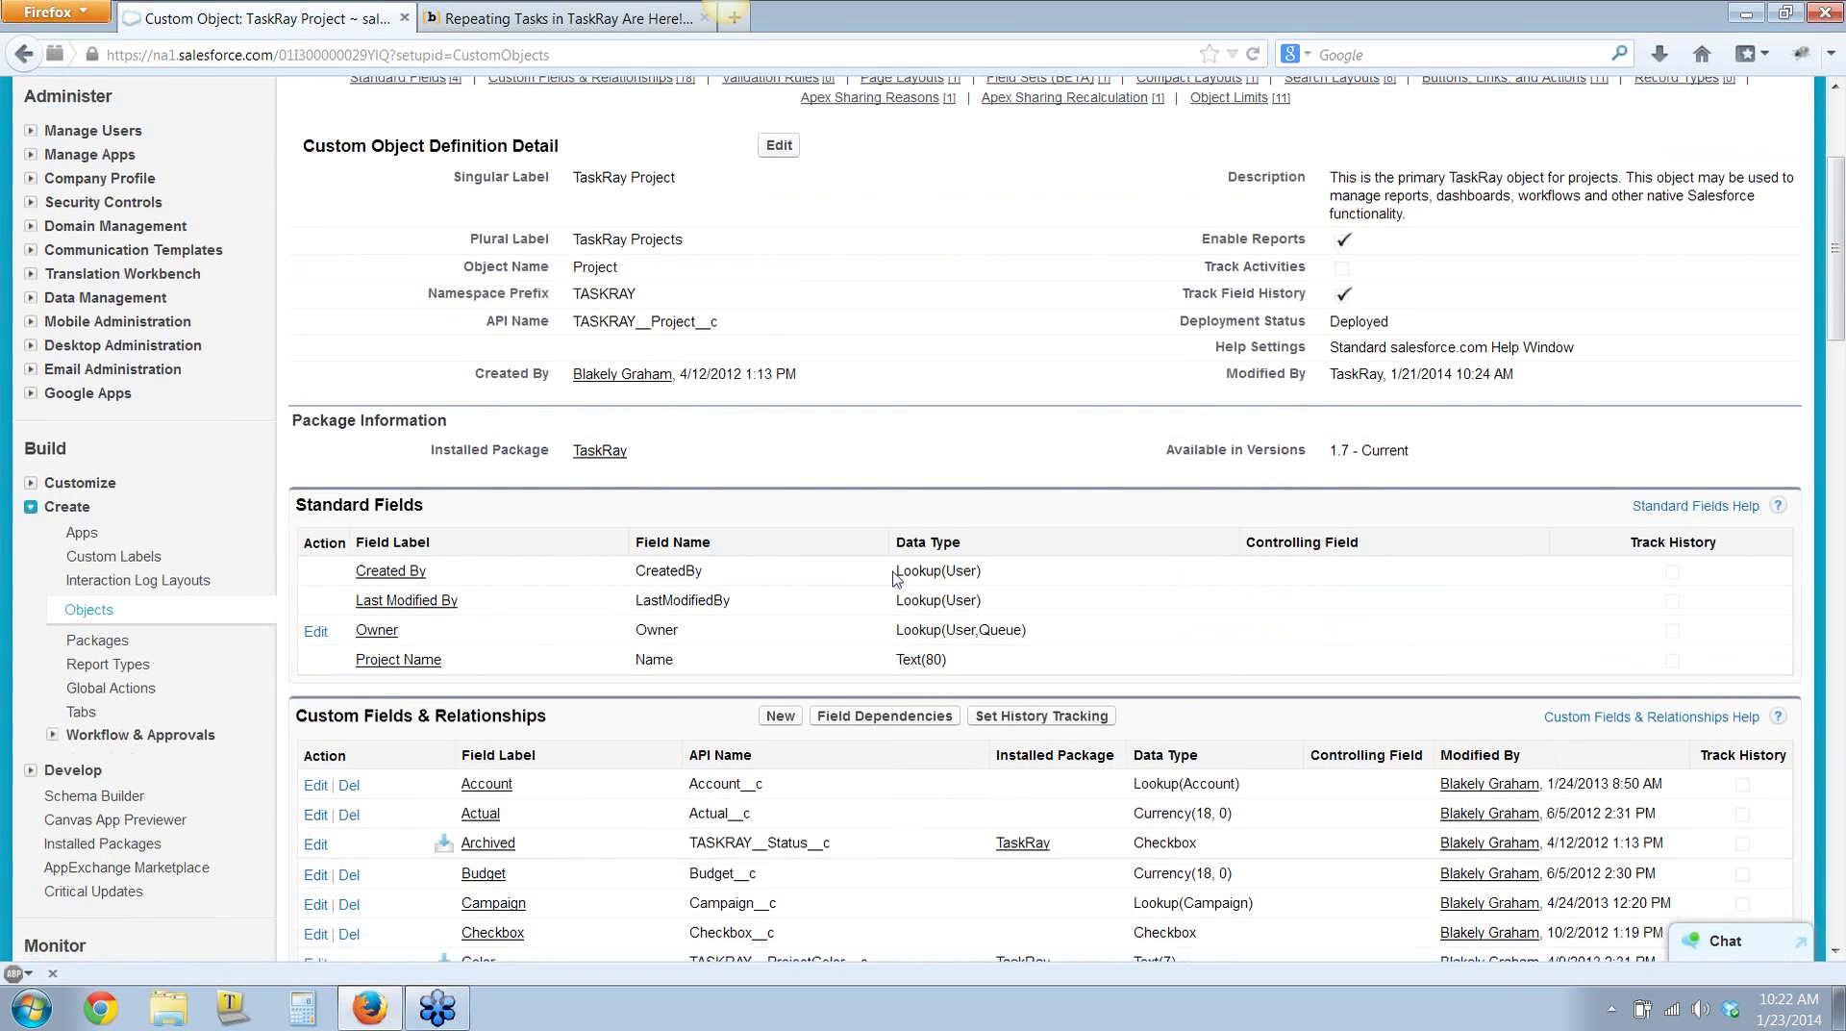
{"action": "scroll", "coordinate": [896, 579], "scroll_direction": "down", "scroll_amount": 4}
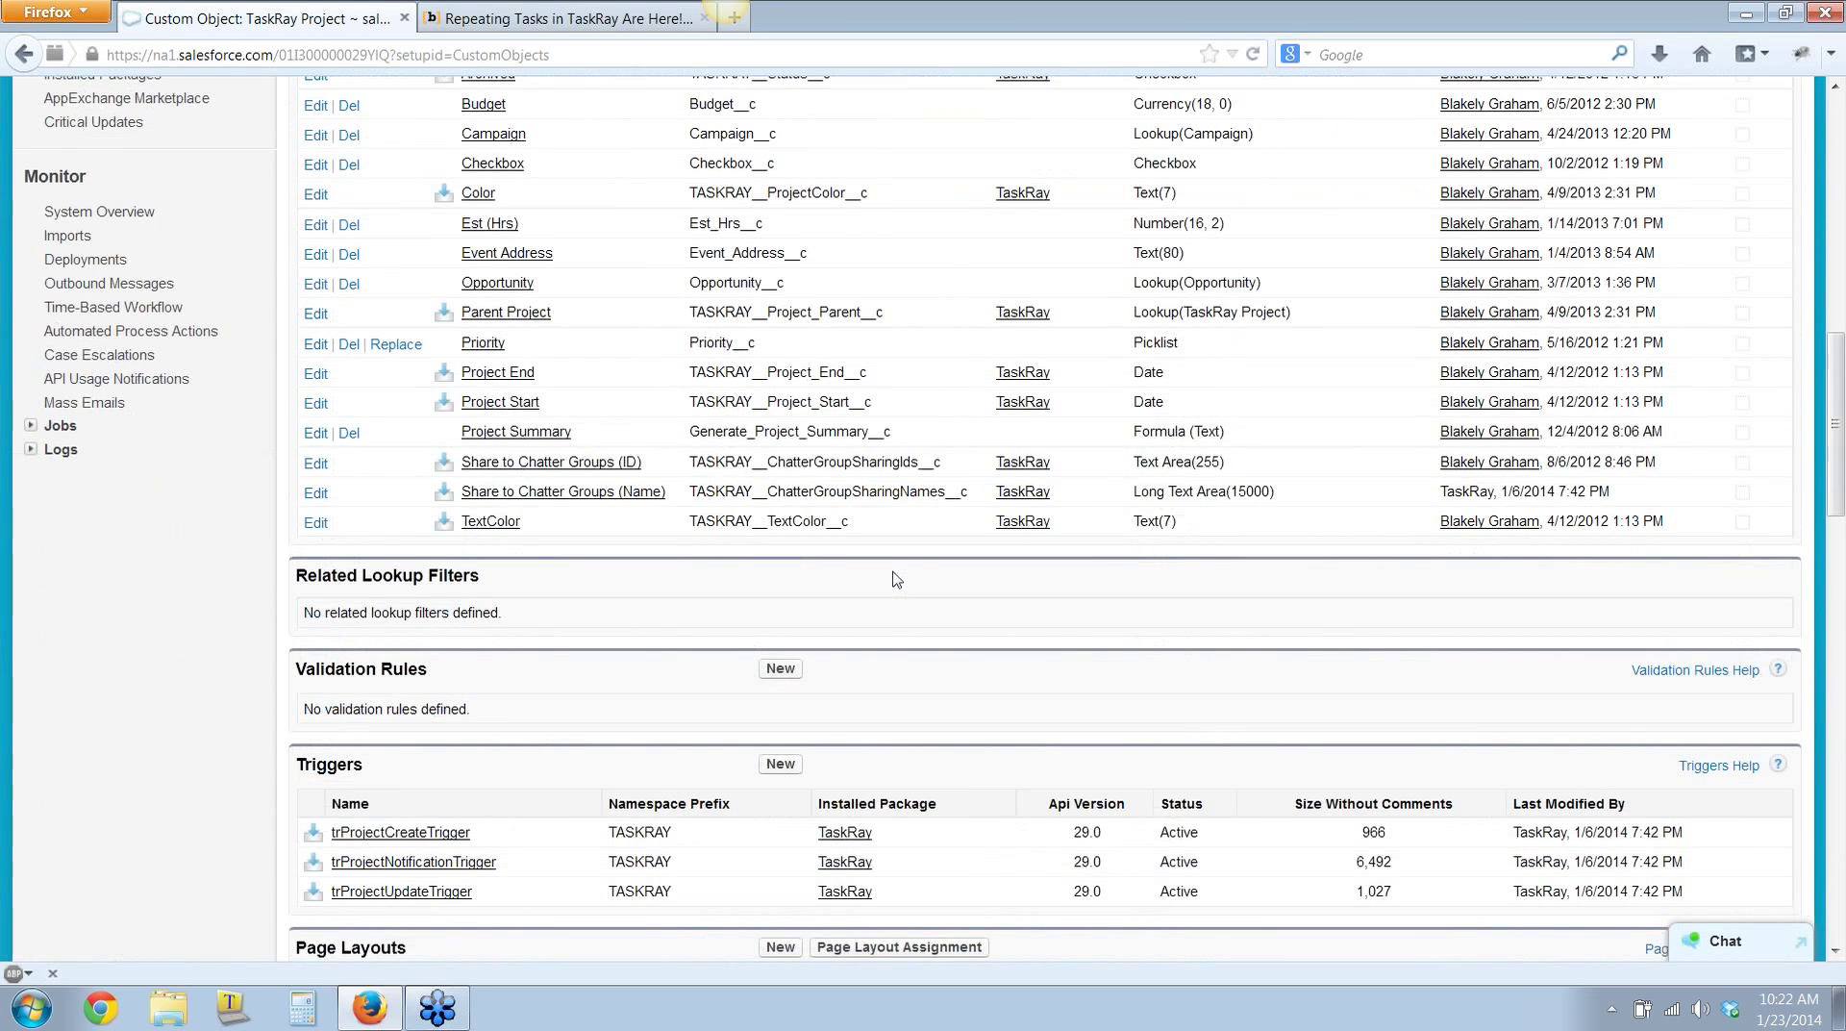
{"action": "scroll", "coordinate": [896, 579], "scroll_direction": "down", "scroll_amount": 5}
{"action": "left_click", "coordinate": [315, 665]}
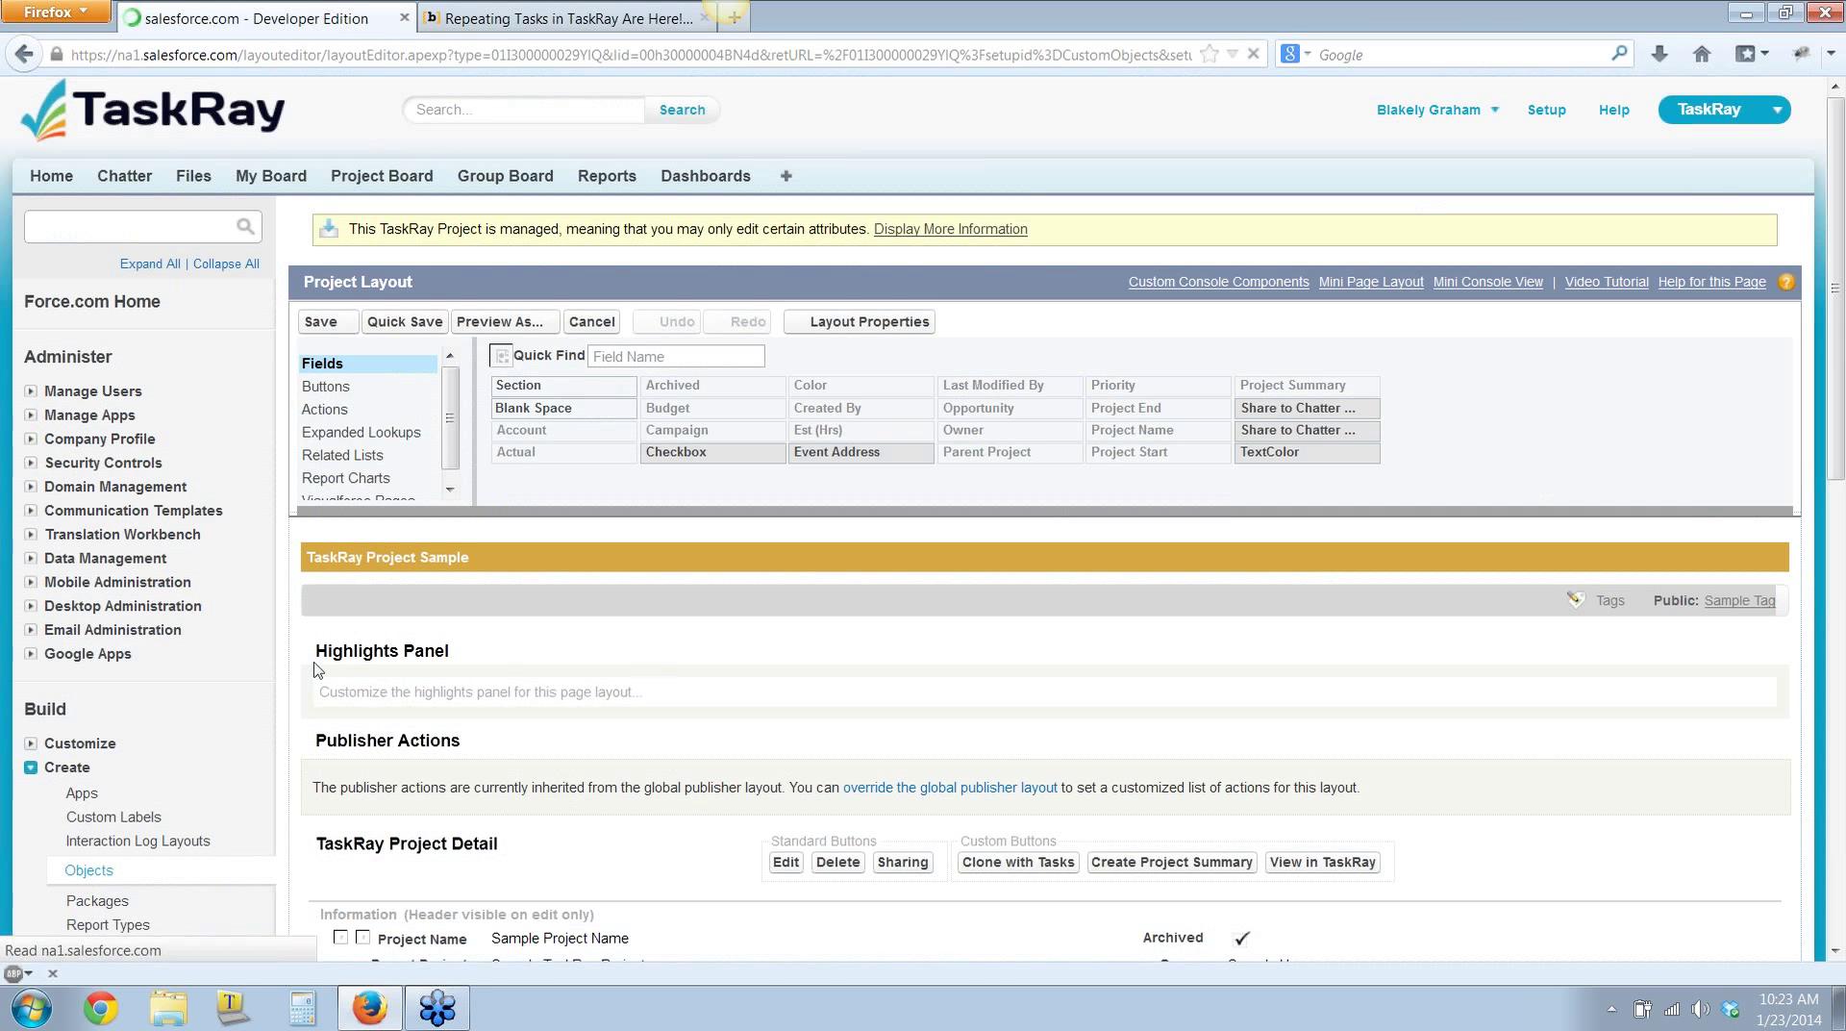
Show the layout editor's available buttons and return to the Cloudforce Boulder project record through the full TaskRay Projects list
{"action": "left_click", "coordinate": [346, 390]}
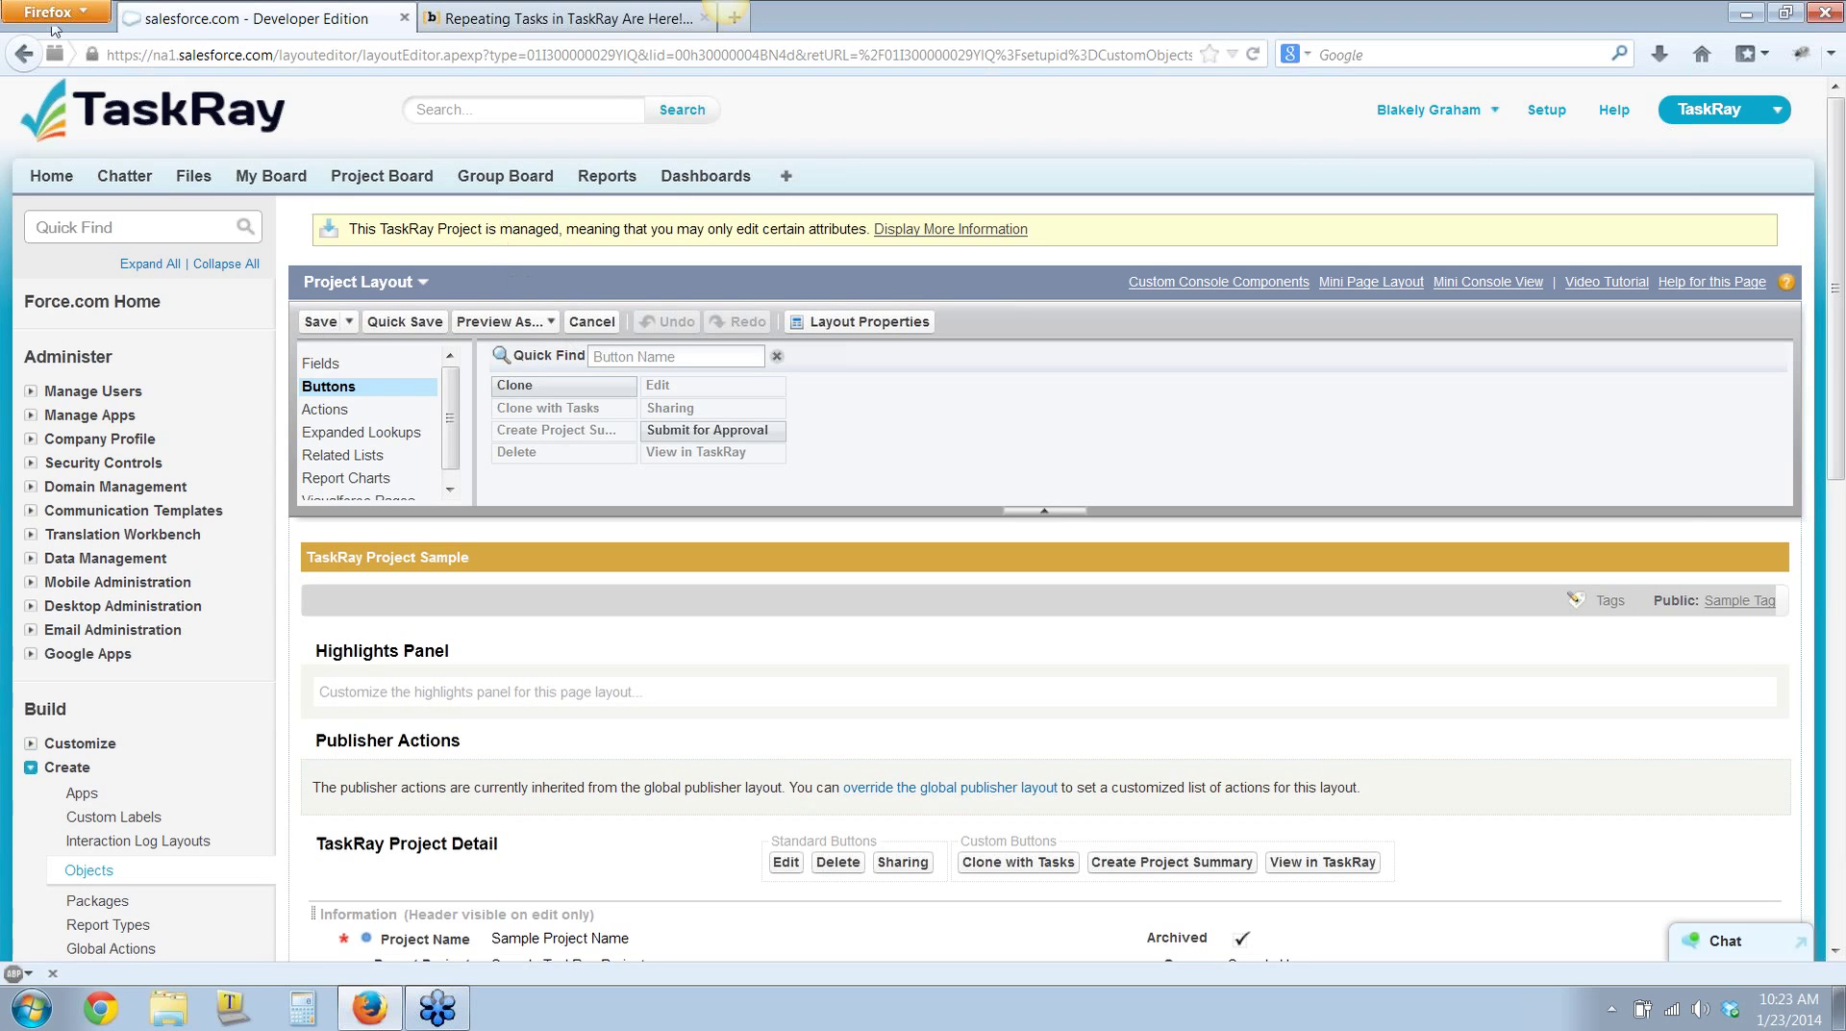
{"action": "left_click", "coordinate": [784, 179]}
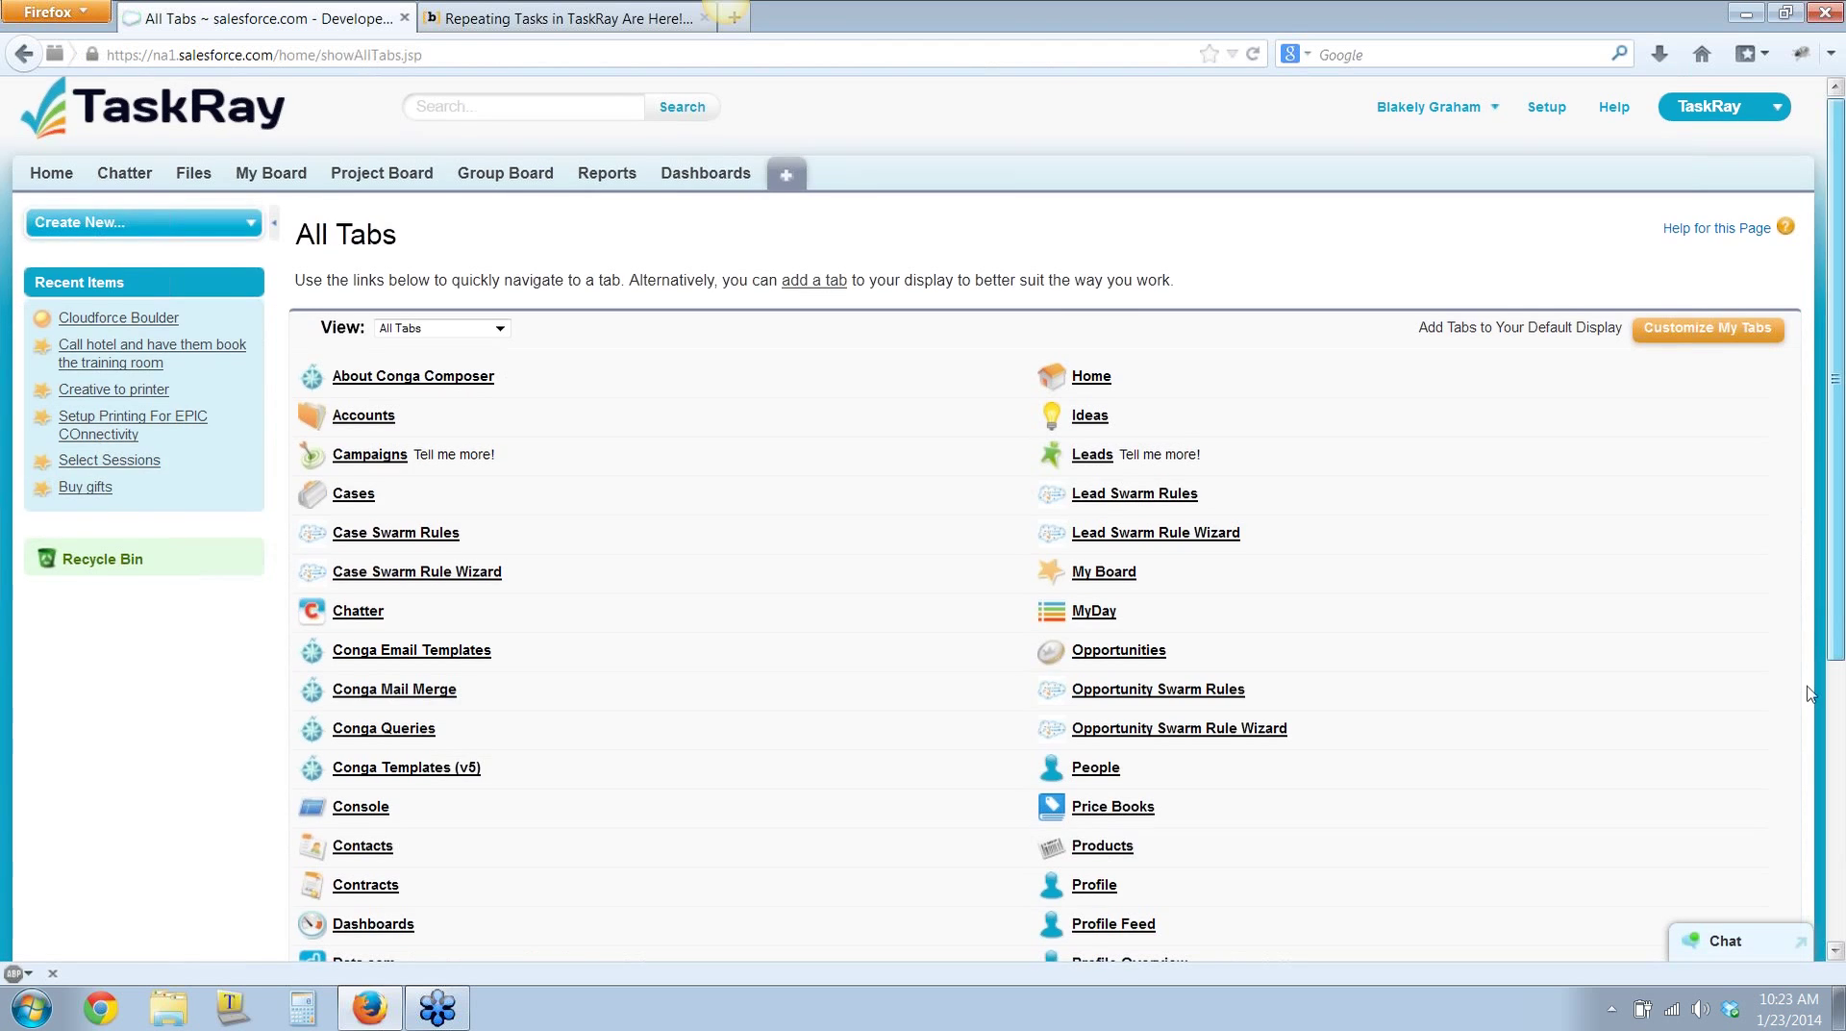
{"action": "scroll", "coordinate": [1154, 912], "scroll_direction": "down", "scroll_amount": 3}
{"action": "left_click", "coordinate": [1154, 911]}
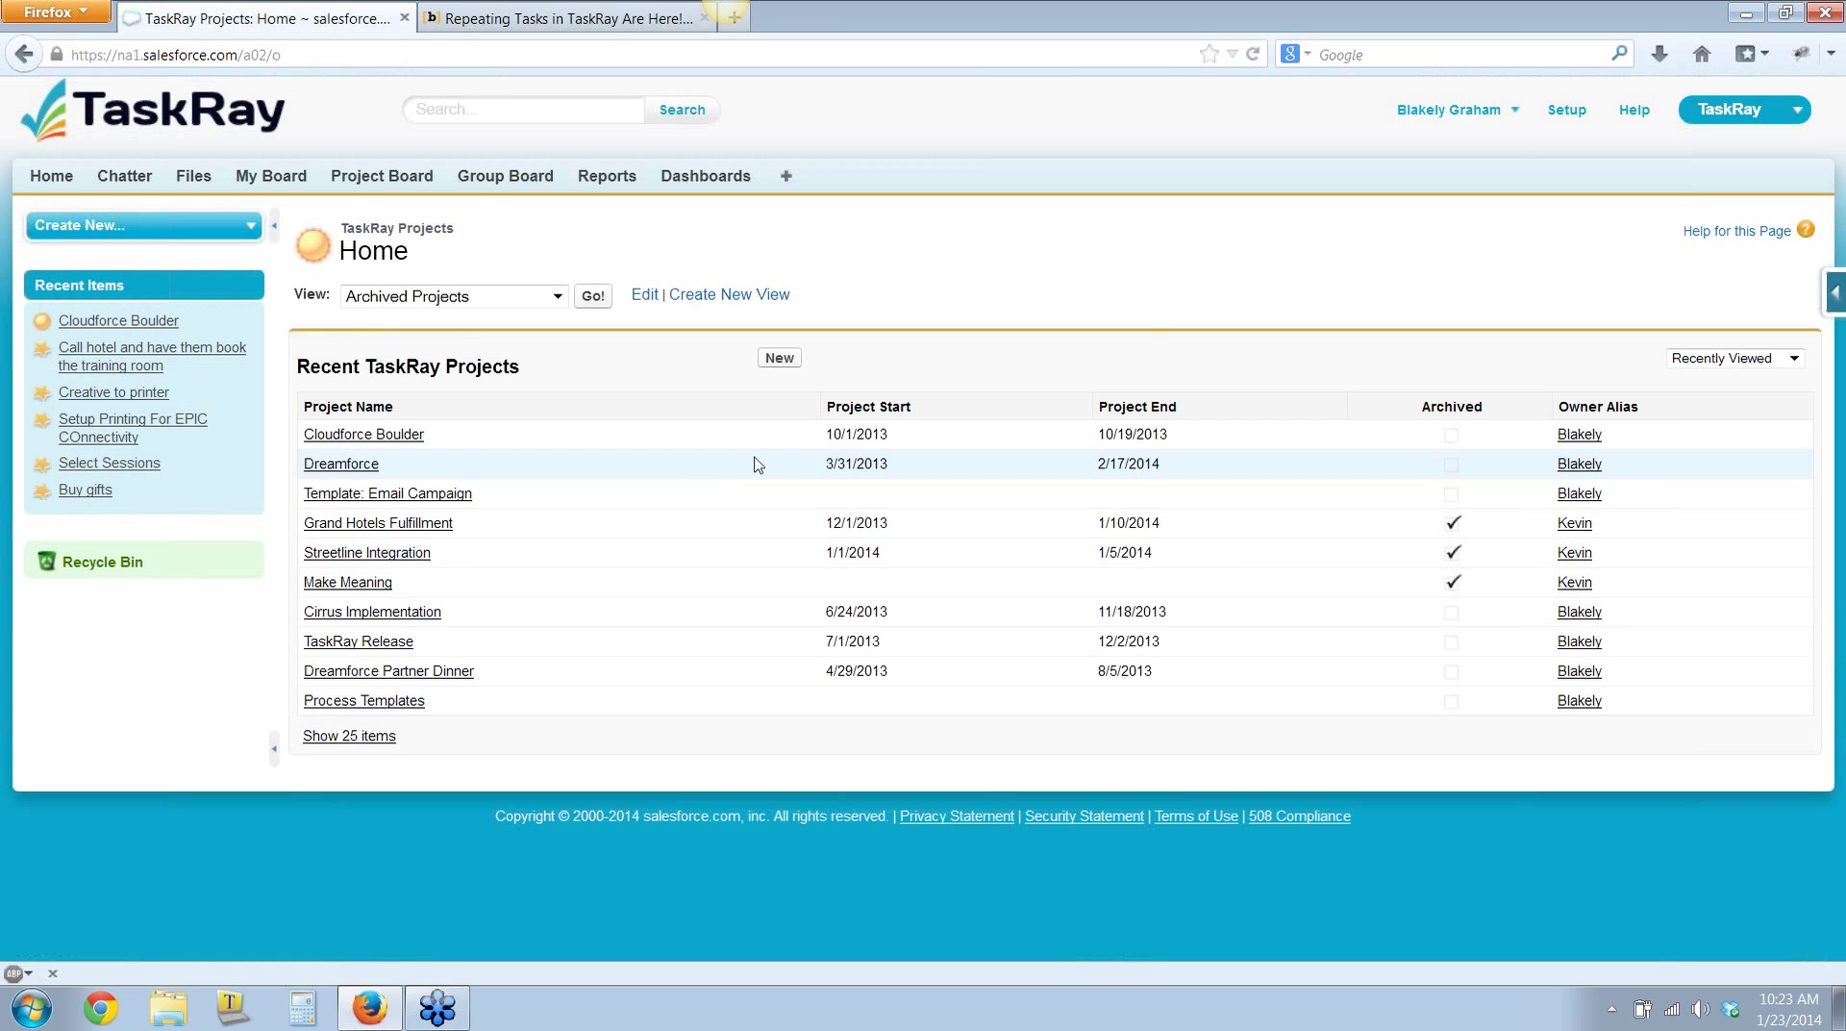
{"action": "left_click", "coordinate": [364, 433]}
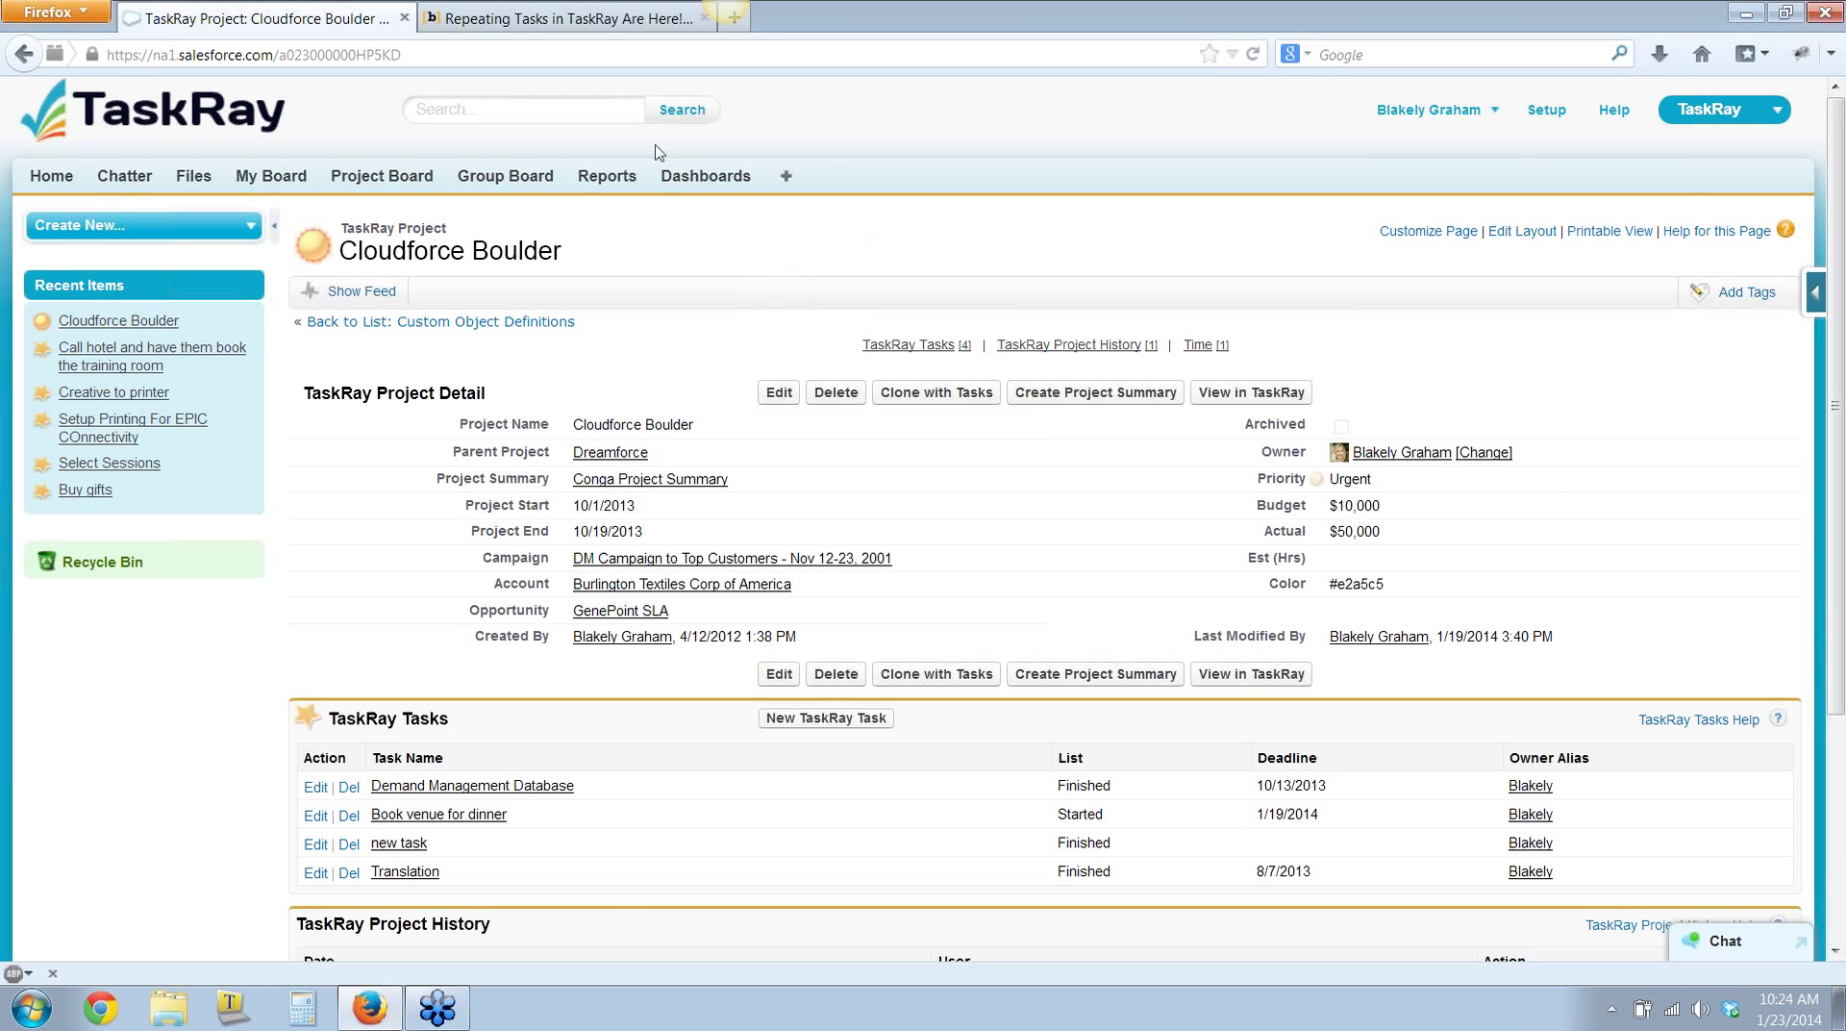
Switch to the blog post and read the Behind the Scenes list of enhancements and bug fixes
{"action": "left_click", "coordinate": [562, 18]}
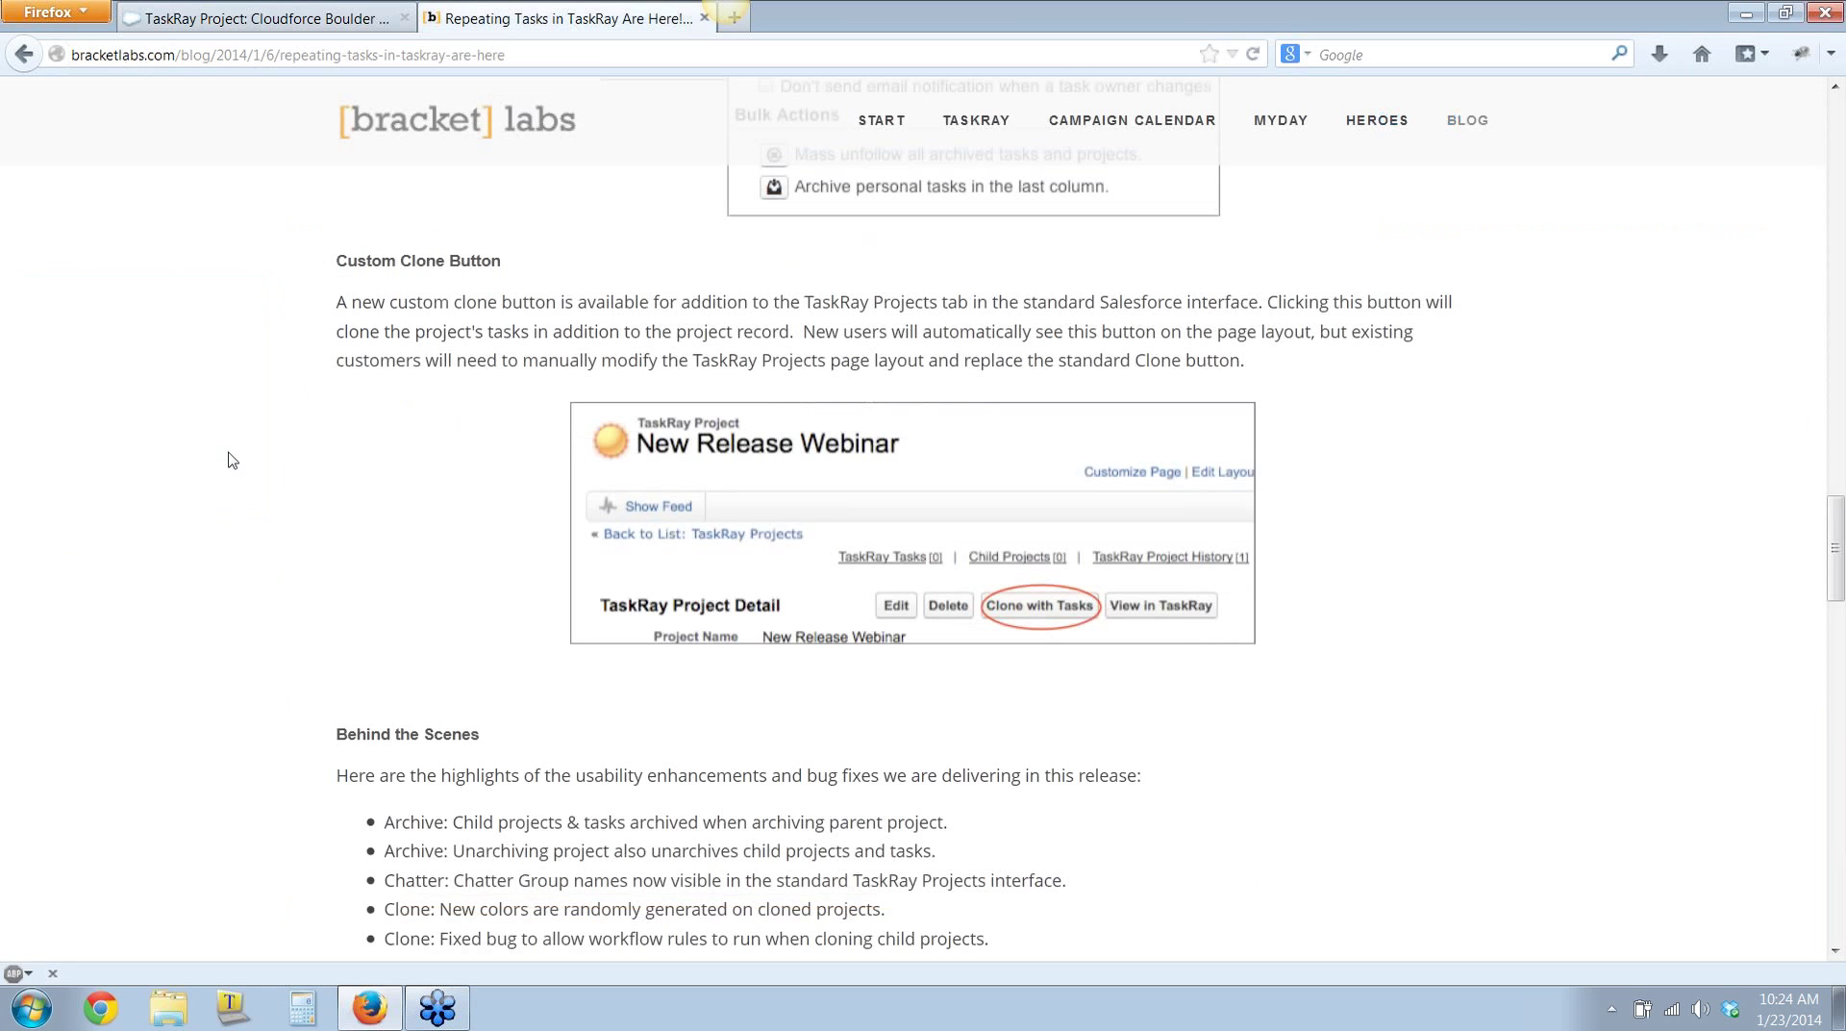
{"action": "scroll", "coordinate": [232, 460], "scroll_direction": "down", "scroll_amount": 1}
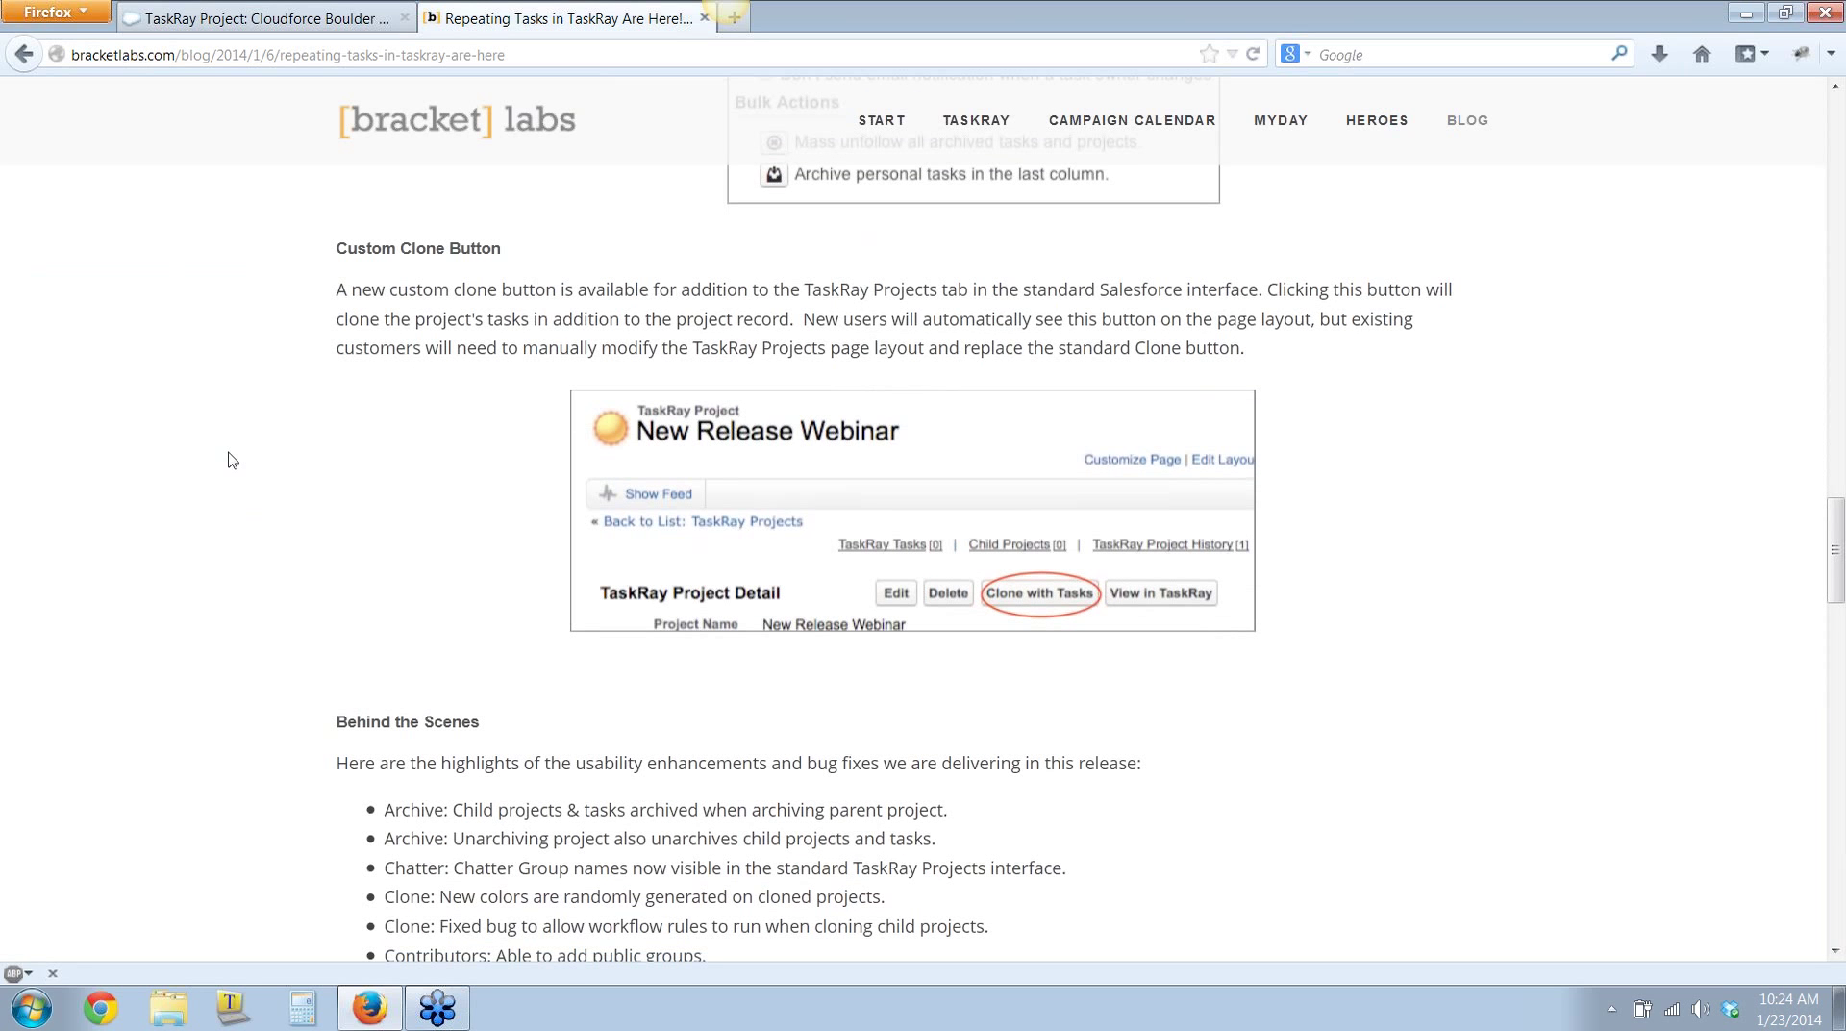
{"action": "scroll", "coordinate": [231, 460], "scroll_direction": "down", "scroll_amount": 5}
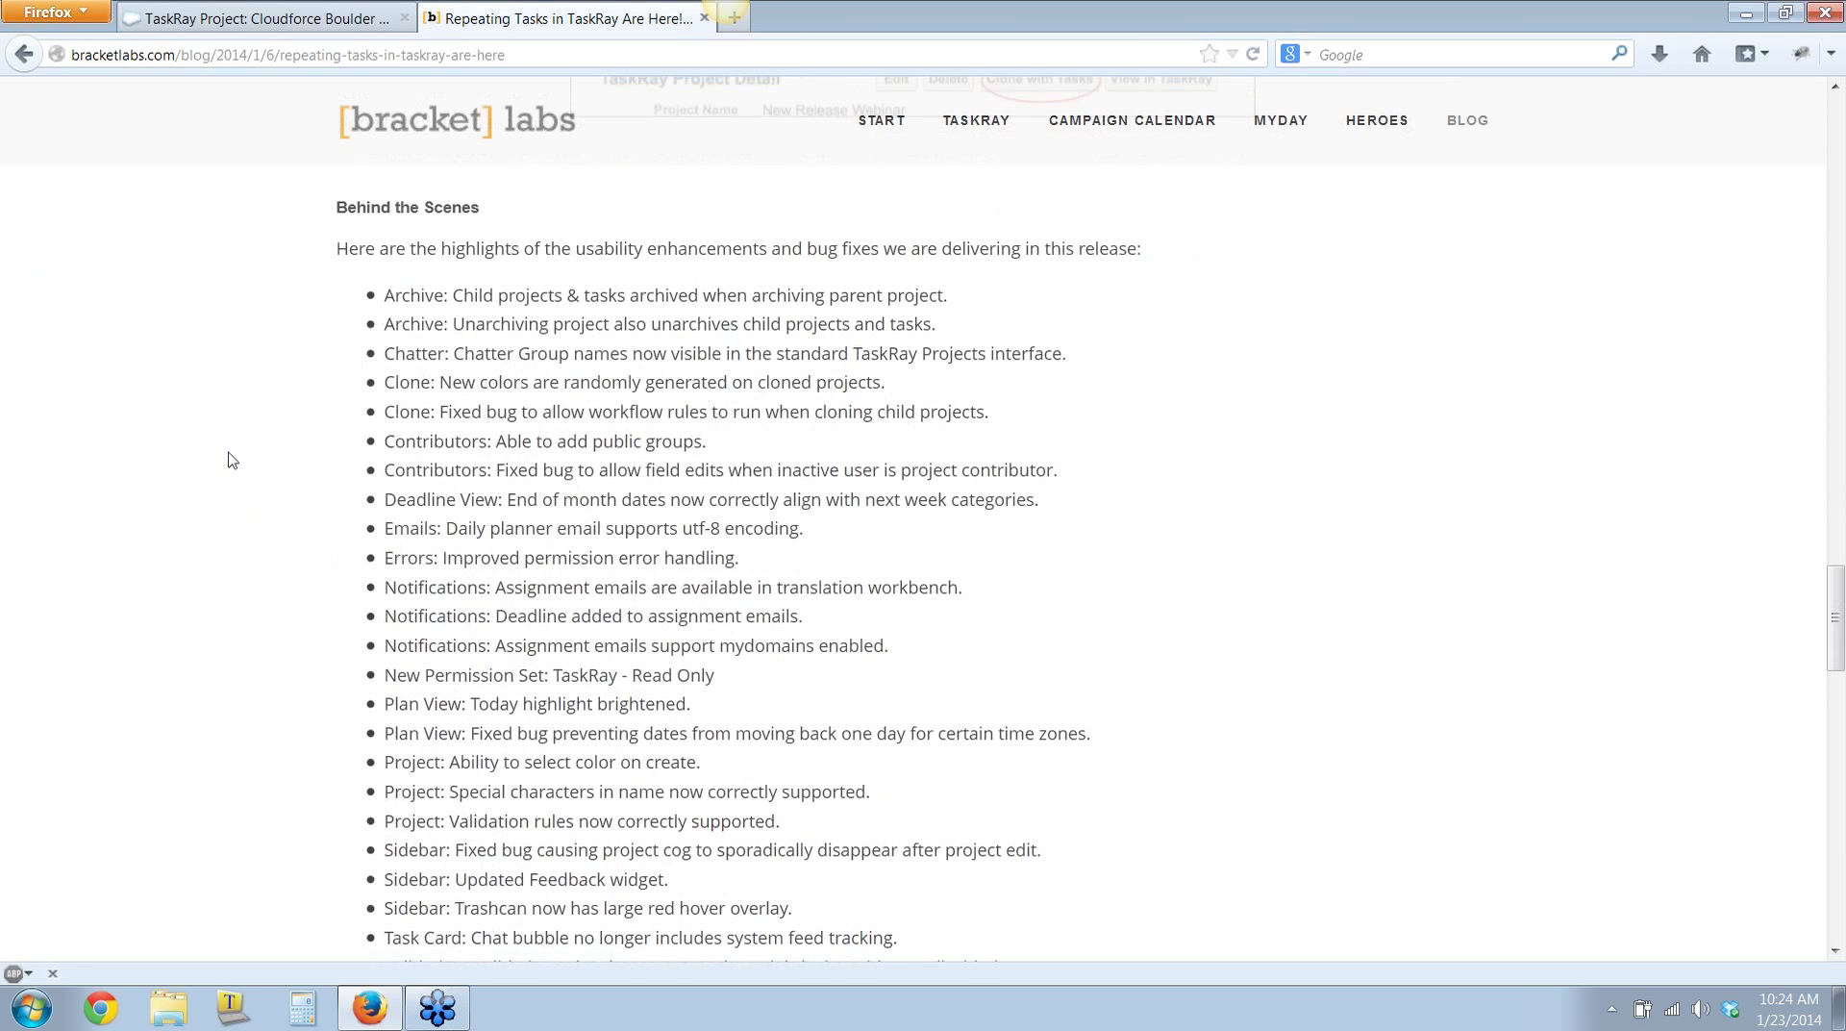
{"action": "scroll", "coordinate": [232, 461], "scroll_direction": "down", "scroll_amount": 1}
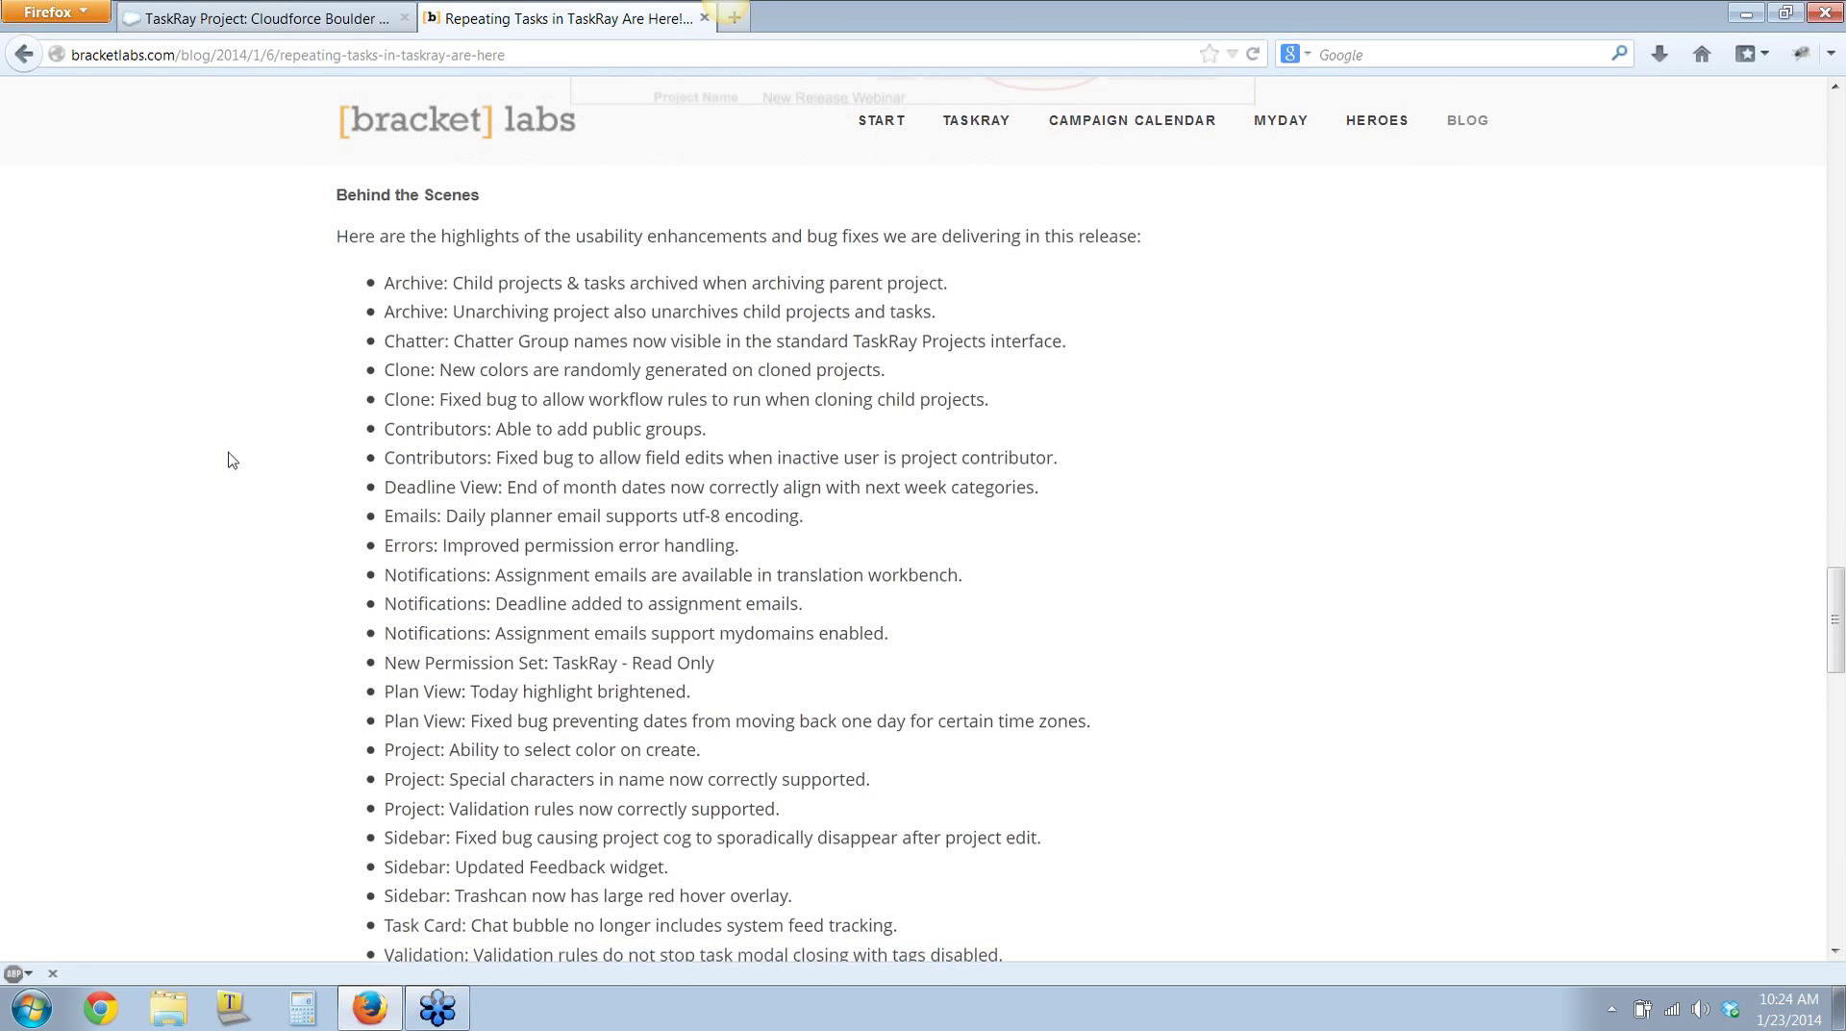
{"action": "scroll", "coordinate": [231, 460], "scroll_direction": "down", "scroll_amount": 1}
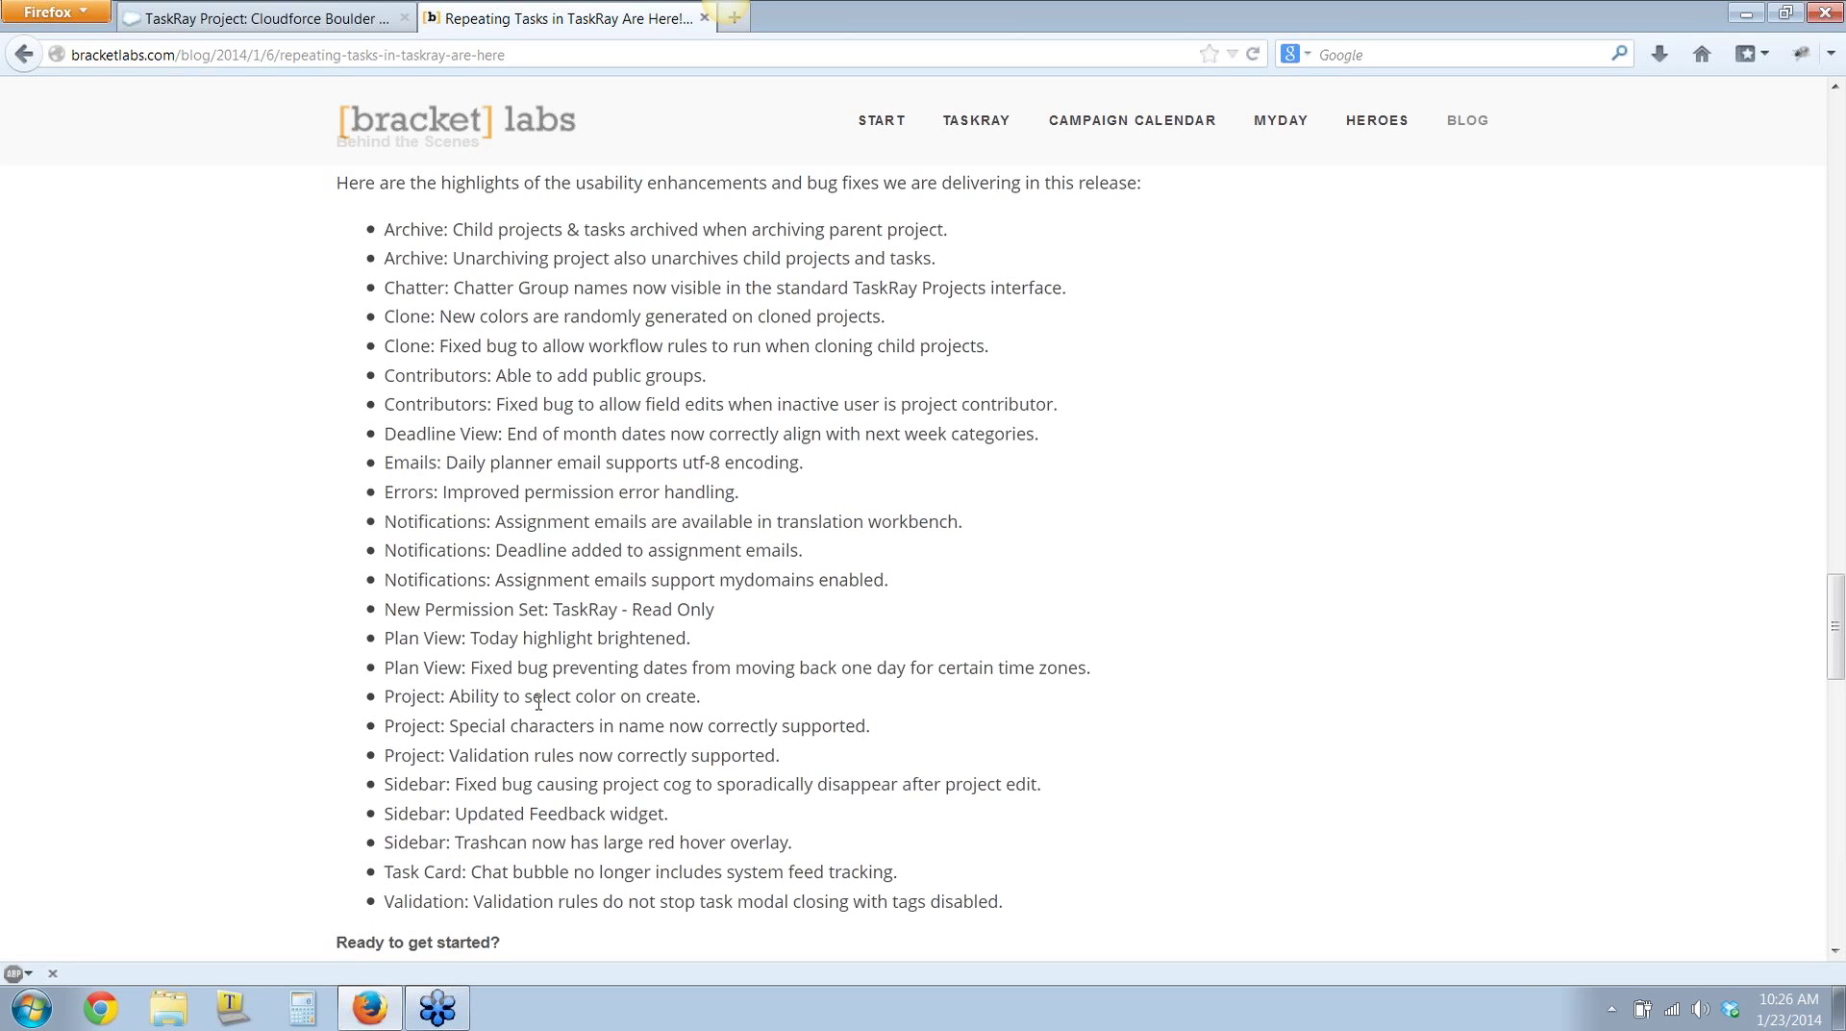
Back in Salesforce, open the Project Board and create a project named "new project", saving it and continuing to its contributors
{"action": "left_click", "coordinate": [265, 19]}
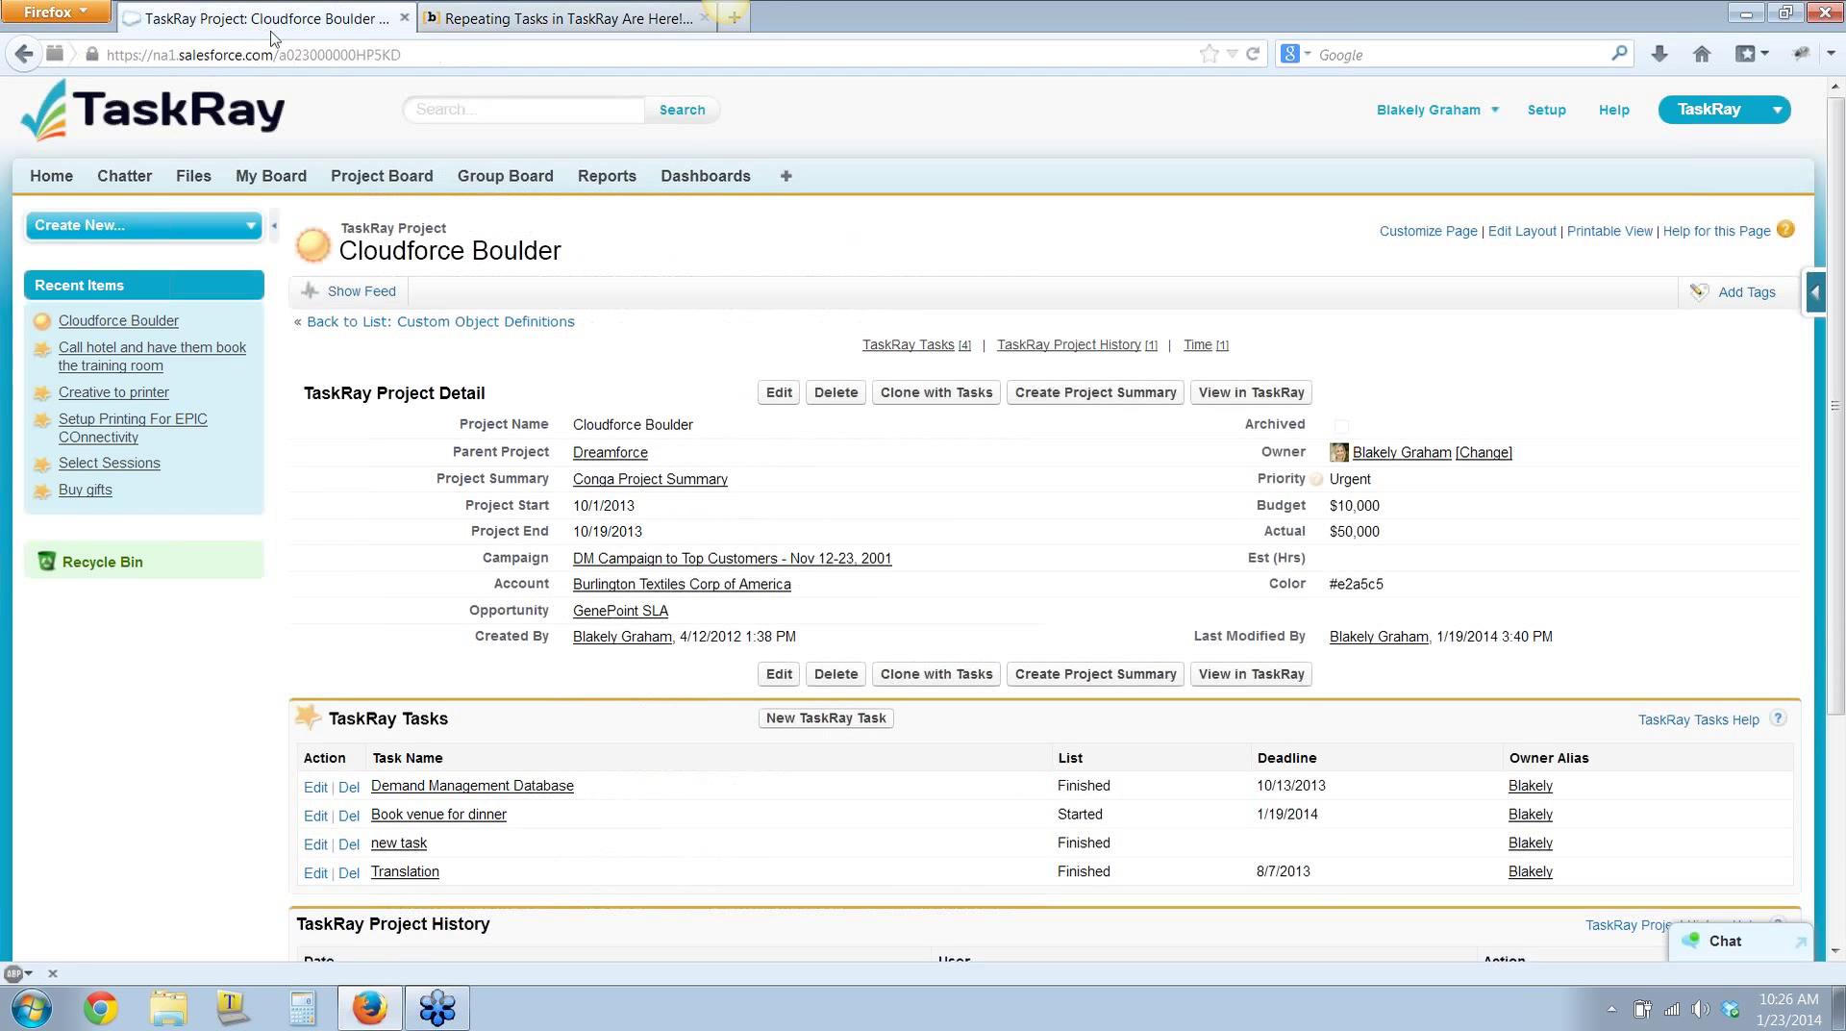
{"action": "left_click", "coordinate": [416, 186]}
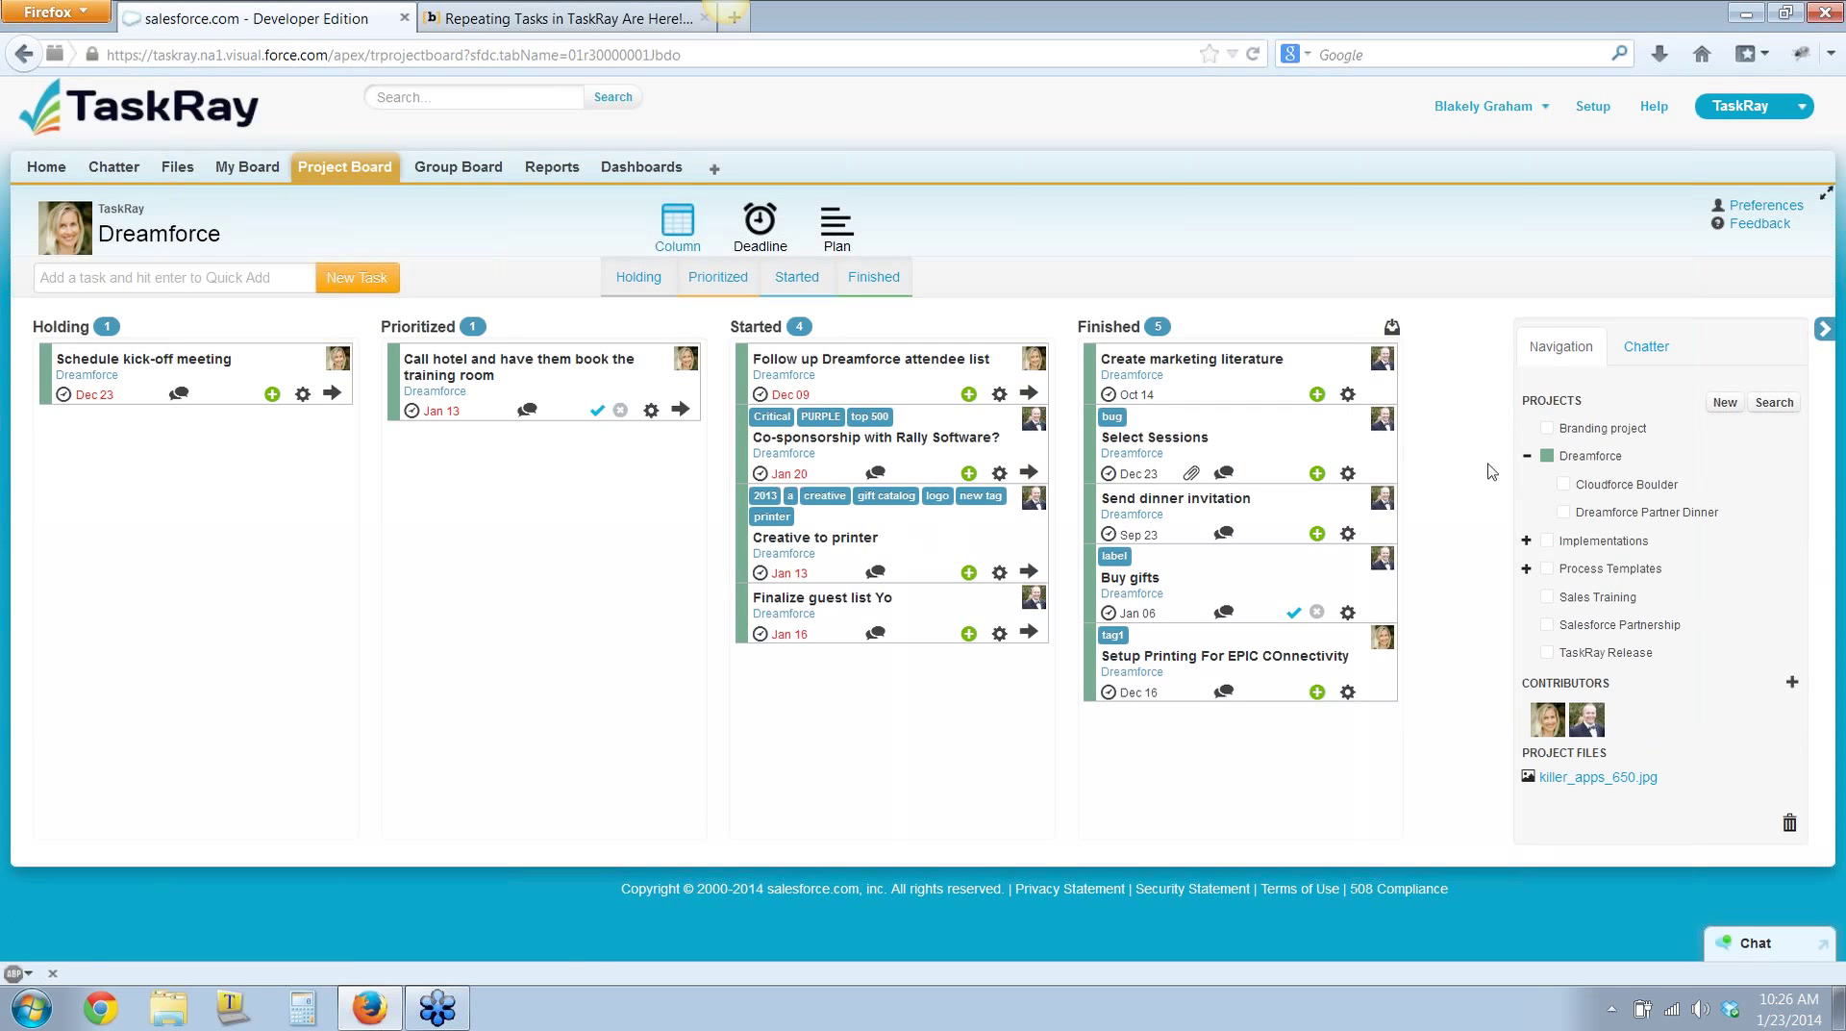
{"action": "left_click", "coordinate": [1726, 402]}
{"action": "type", "text": "new project"}
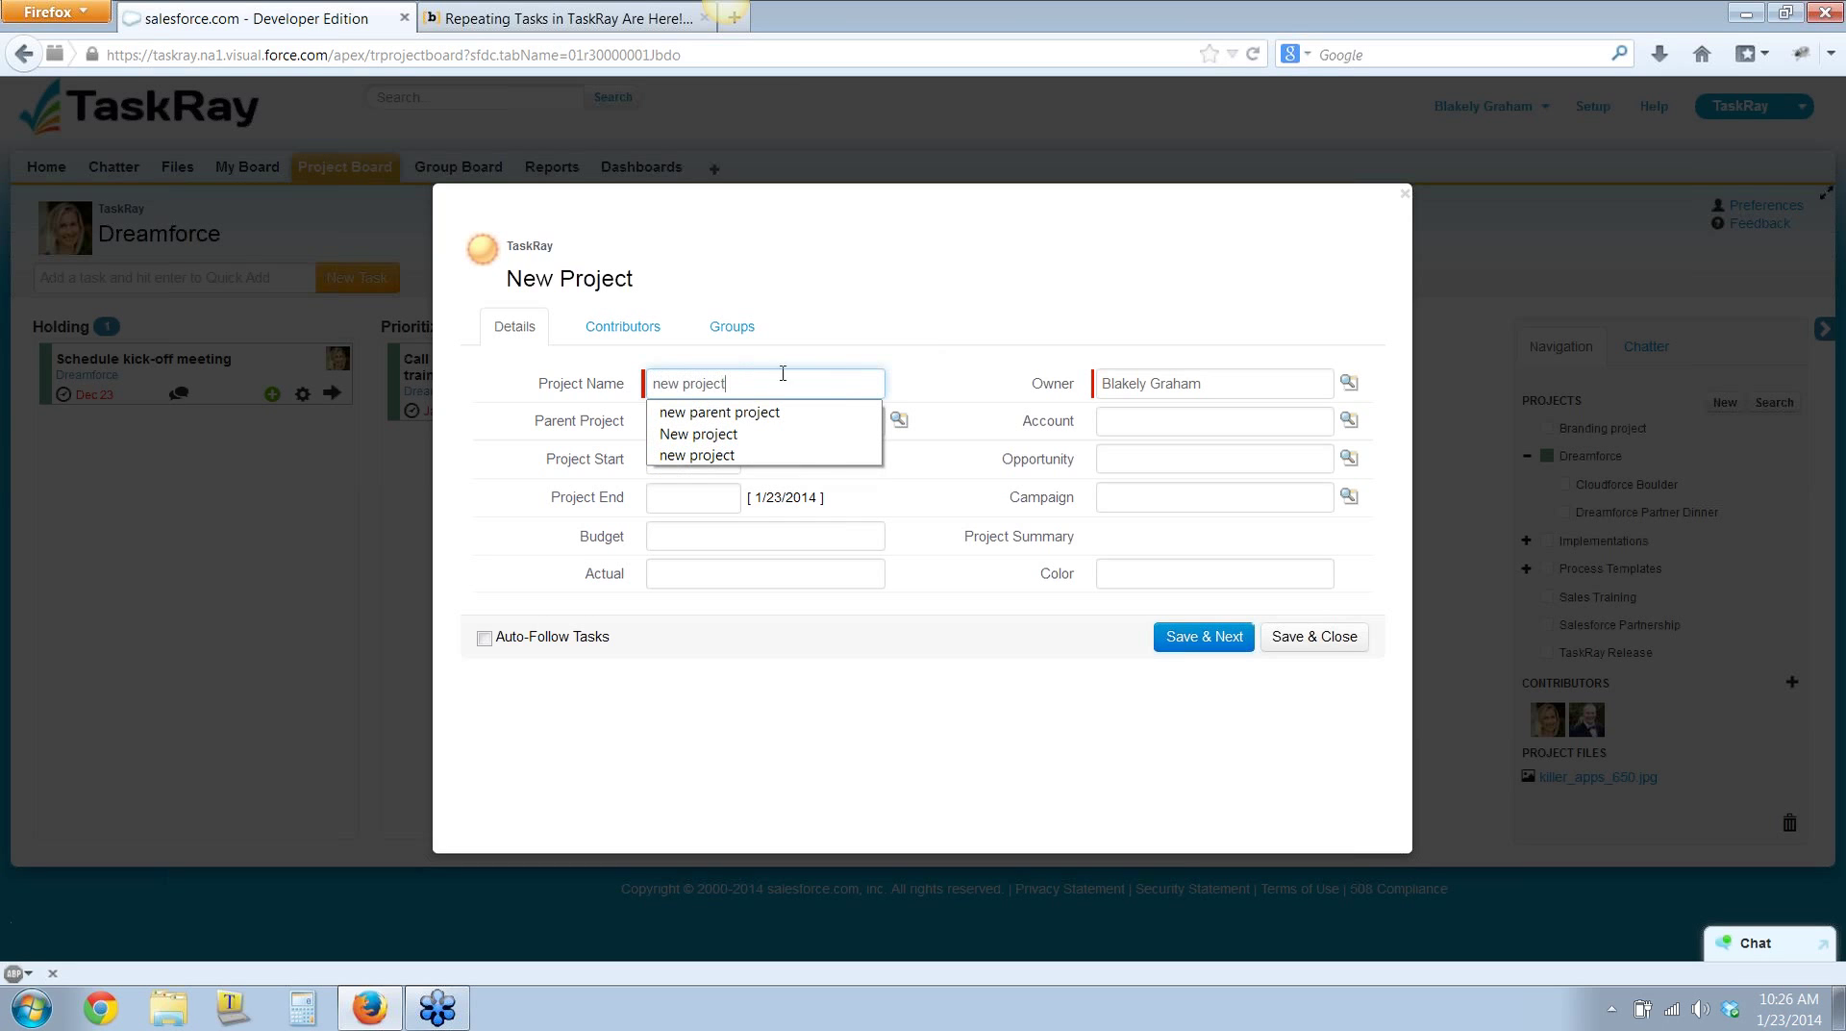
{"action": "left_click", "coordinate": [869, 327]}
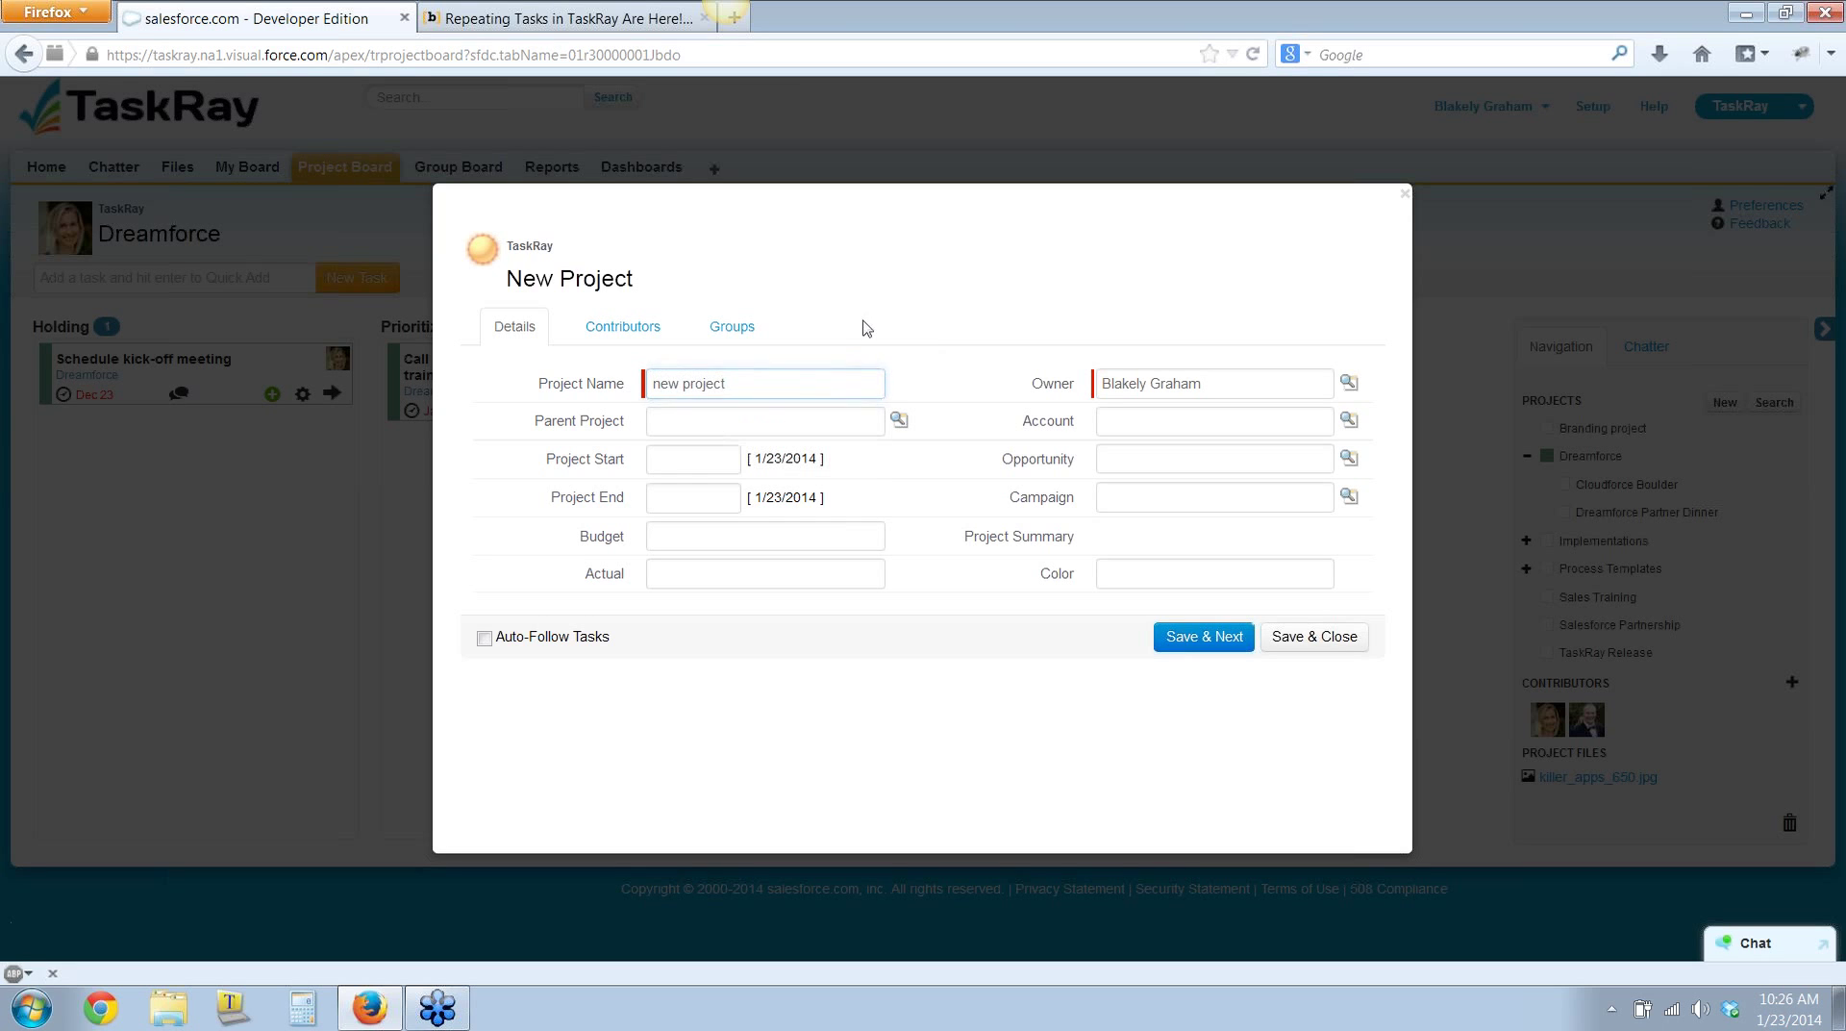
{"action": "left_click", "coordinate": [1197, 638]}
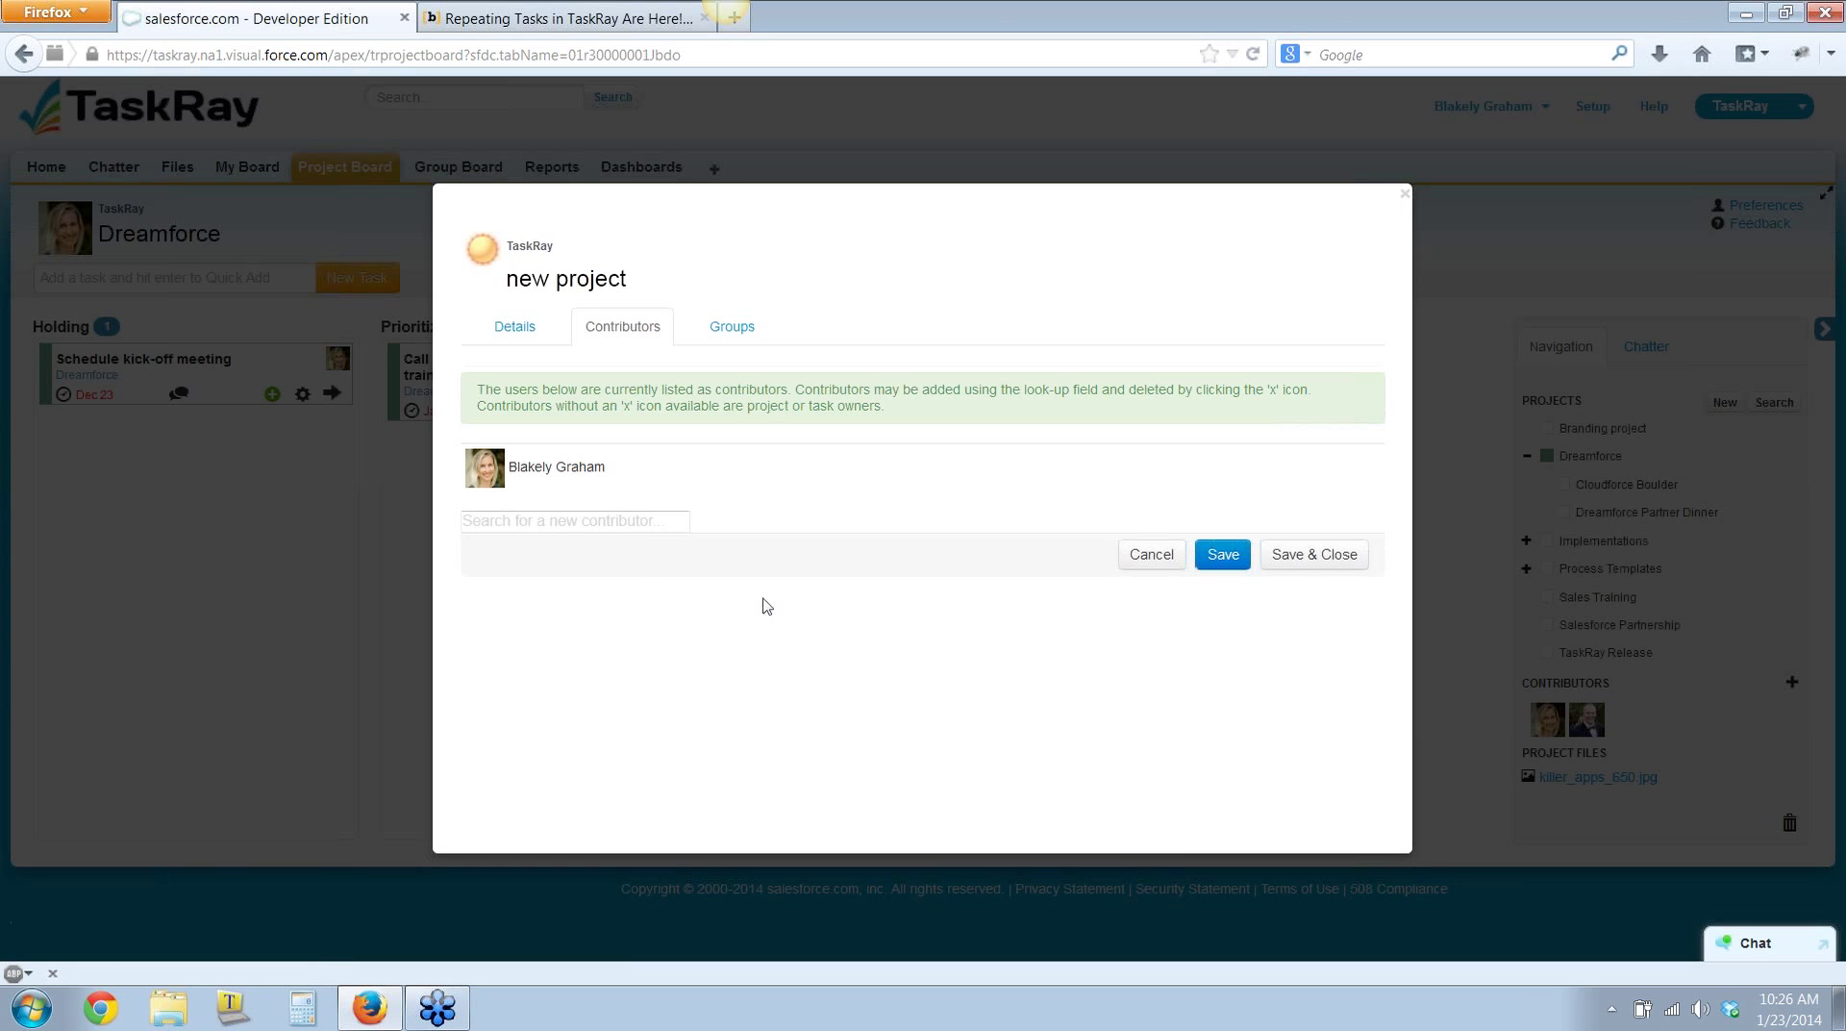
Add the Implementations public group as a contributor, save and close the project, and display the new project's board
{"action": "left_click", "coordinate": [616, 523]}
{"action": "type", "text": "impl"}
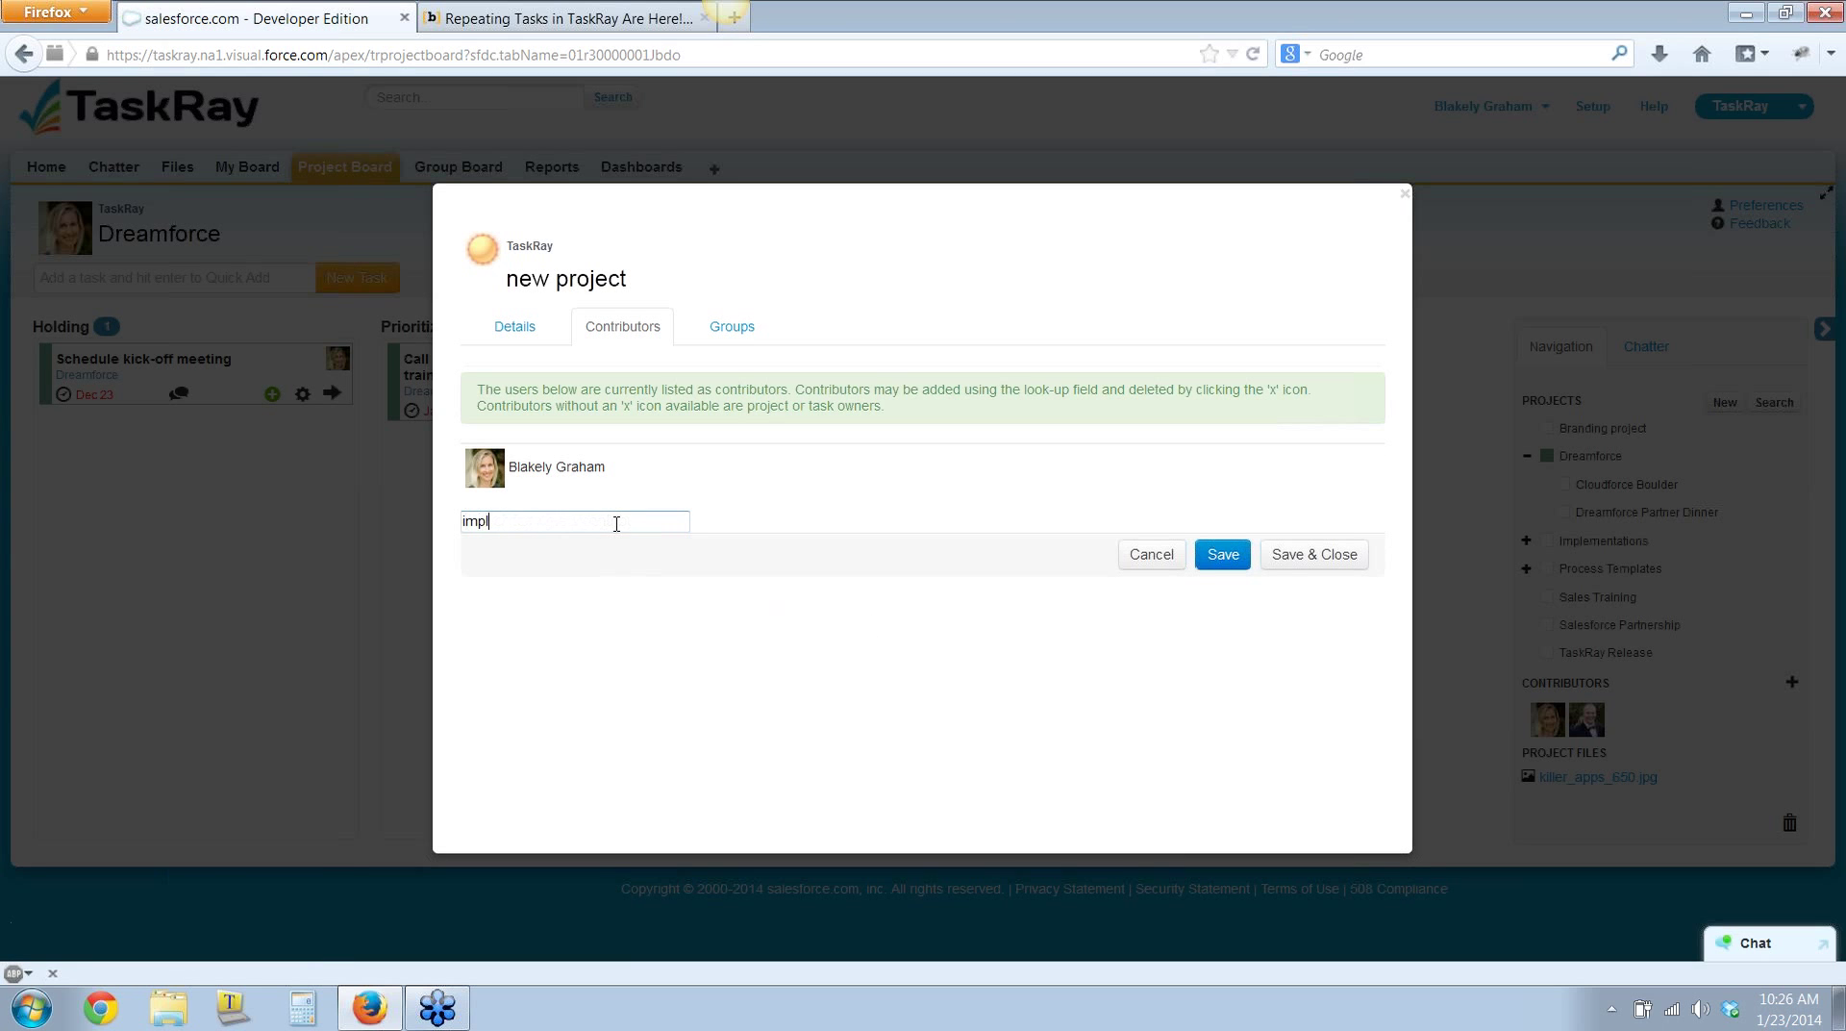
{"action": "type", "text": "e"}
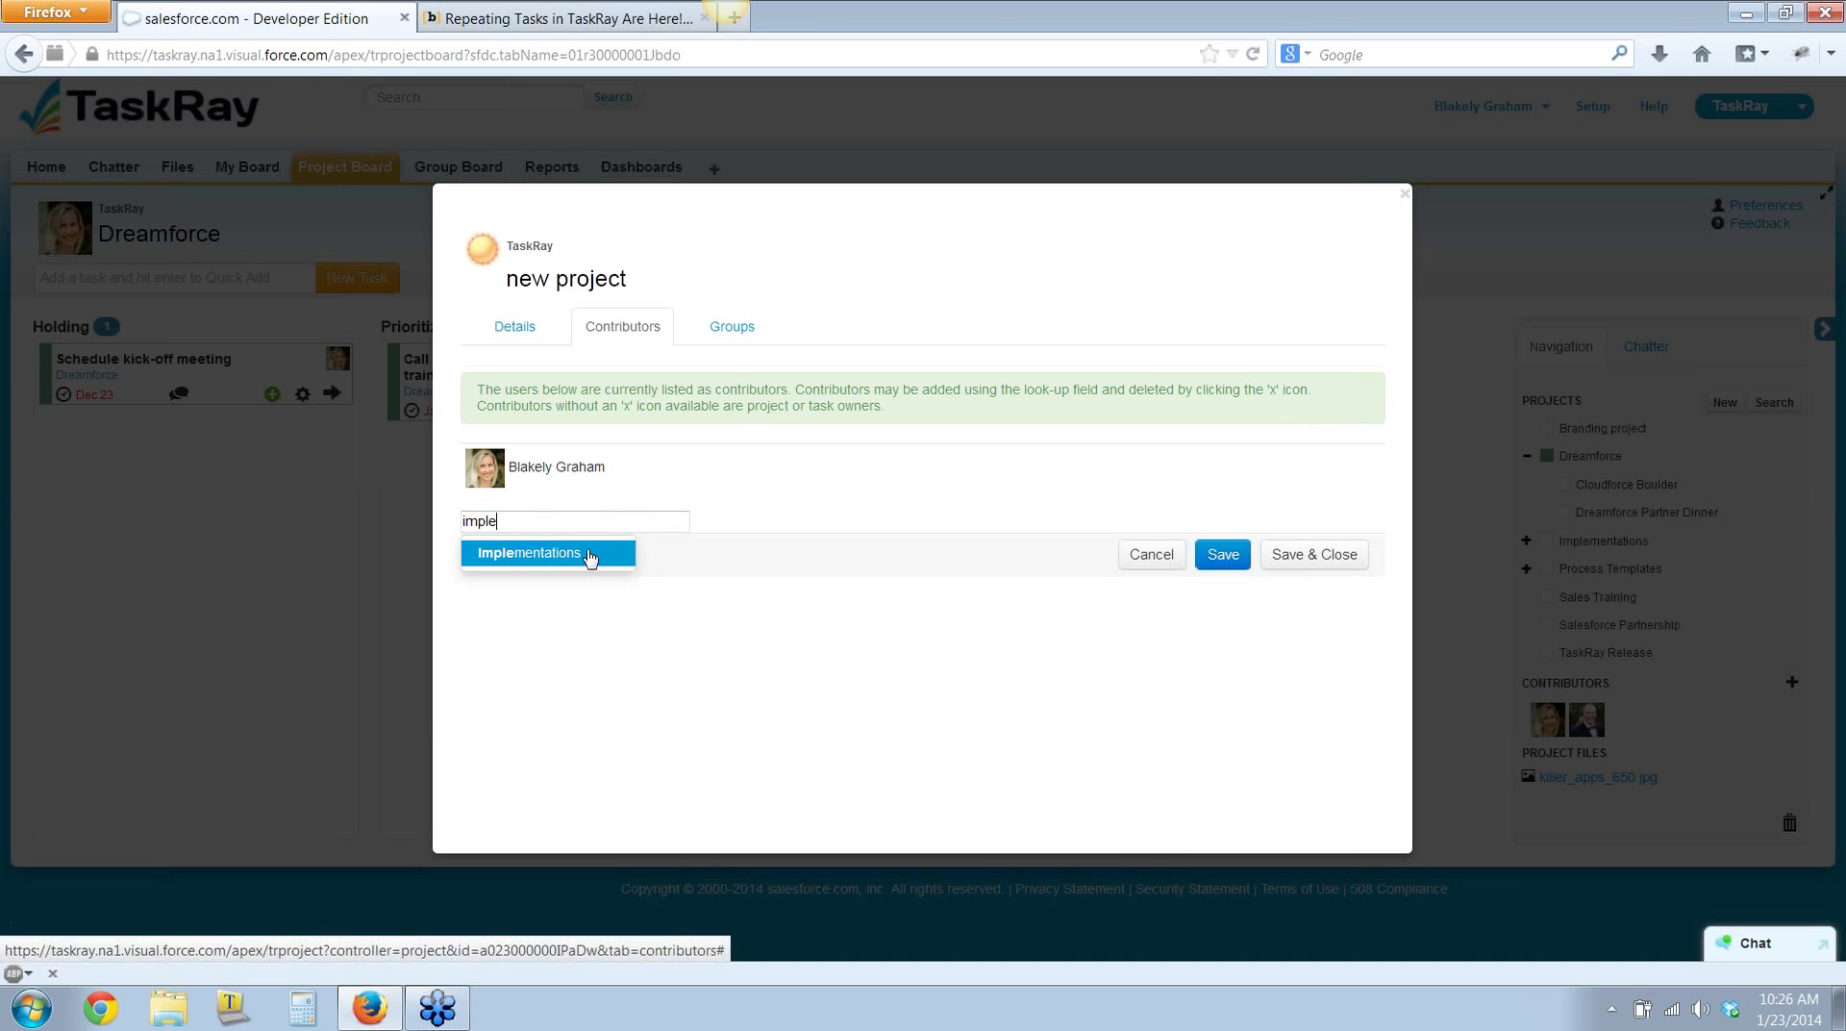
{"action": "left_click", "coordinate": [588, 554]}
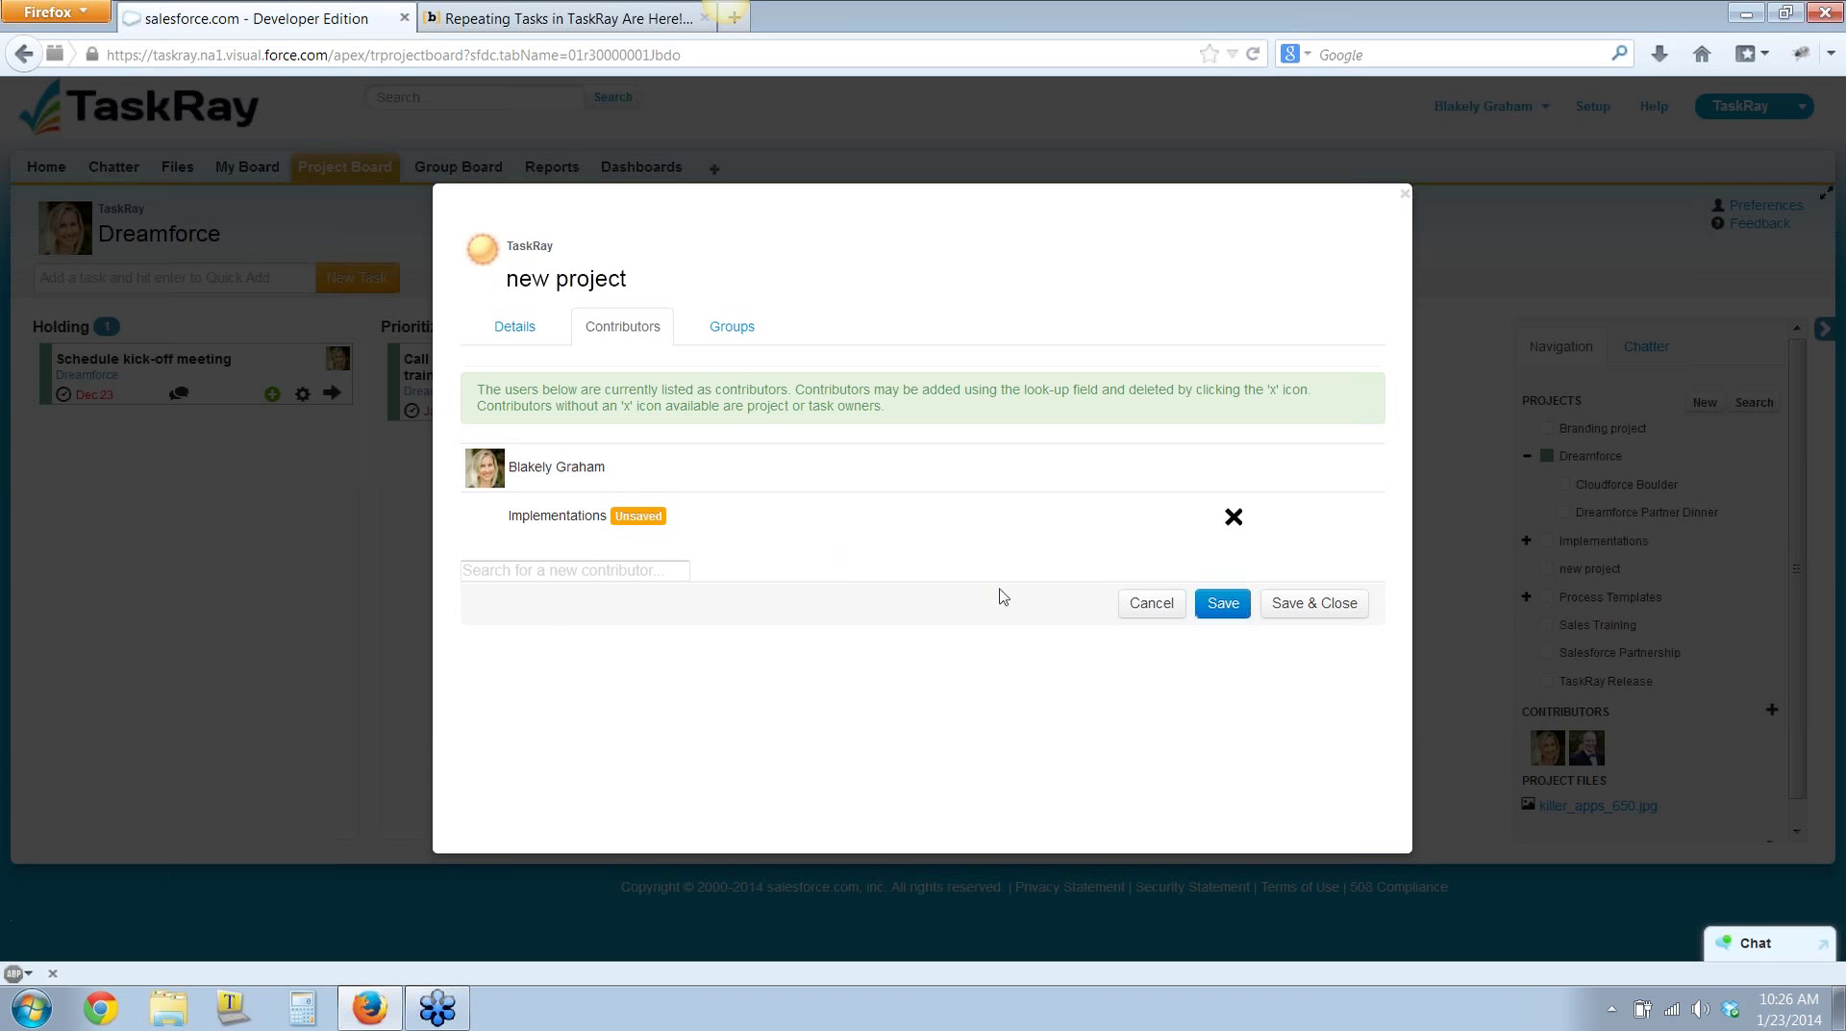
{"action": "left_click", "coordinate": [1319, 603]}
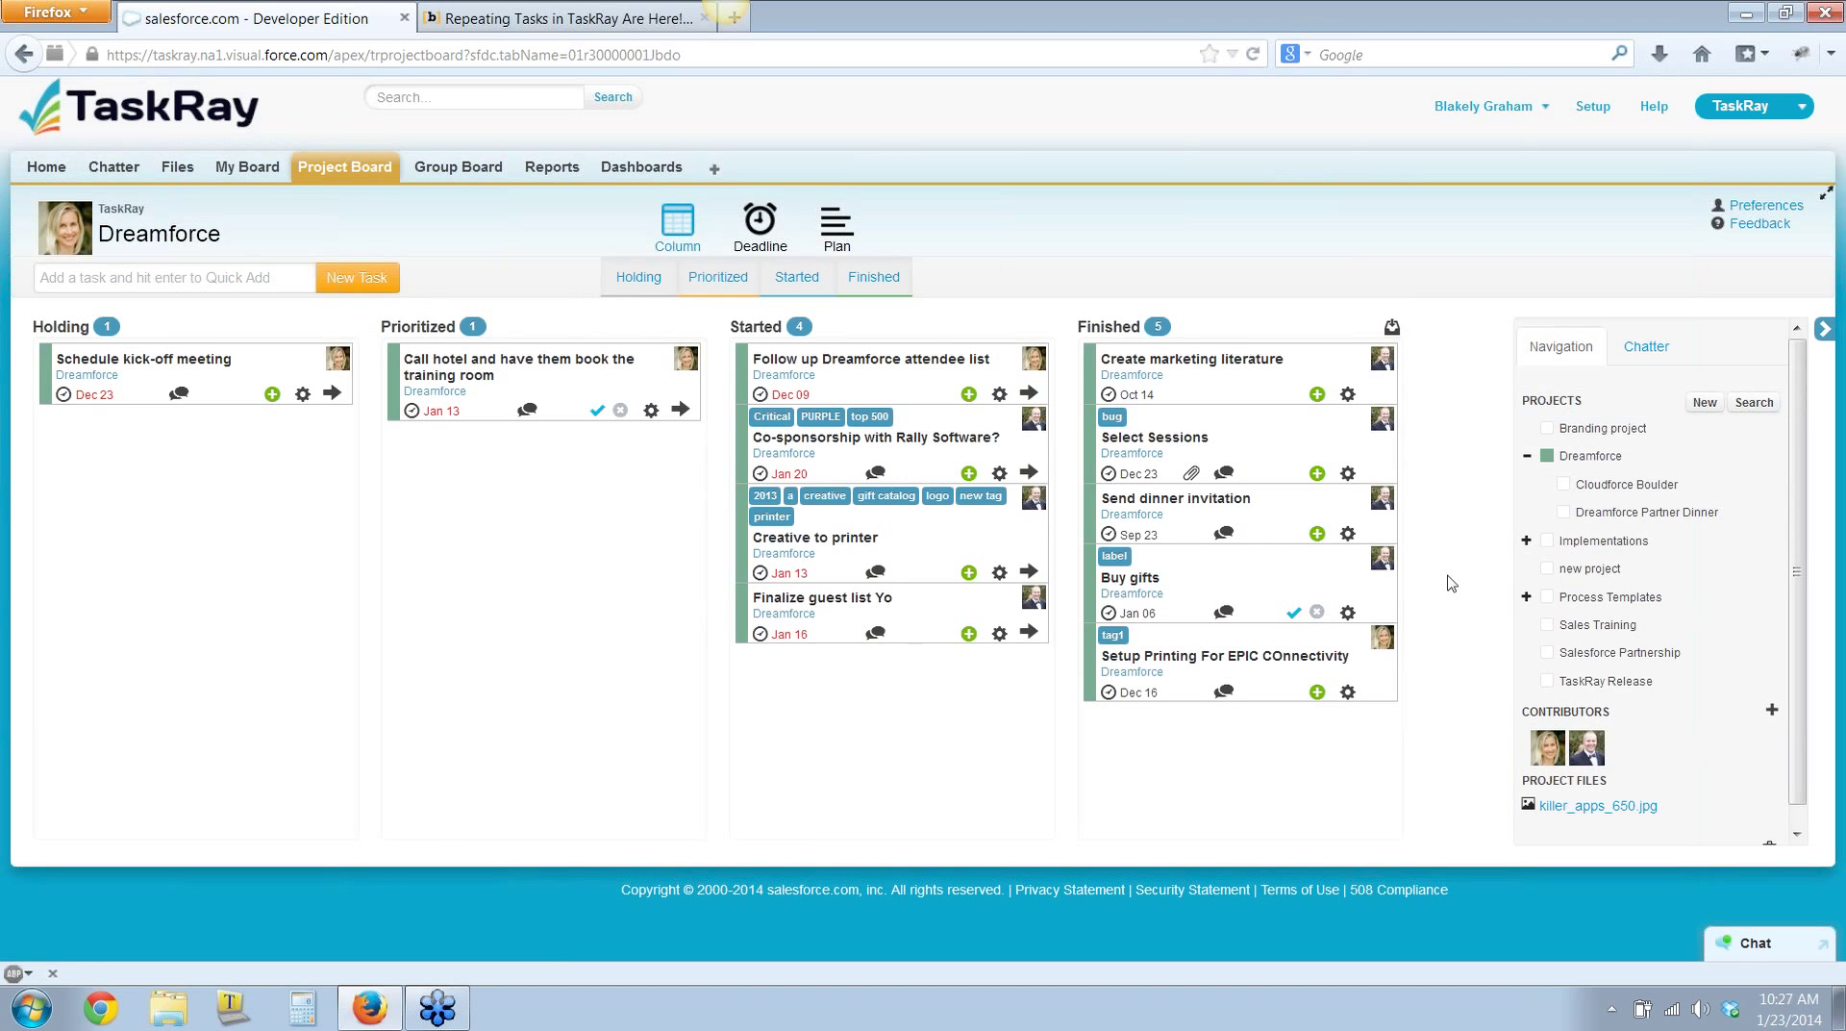
{"action": "left_click", "coordinate": [1587, 570]}
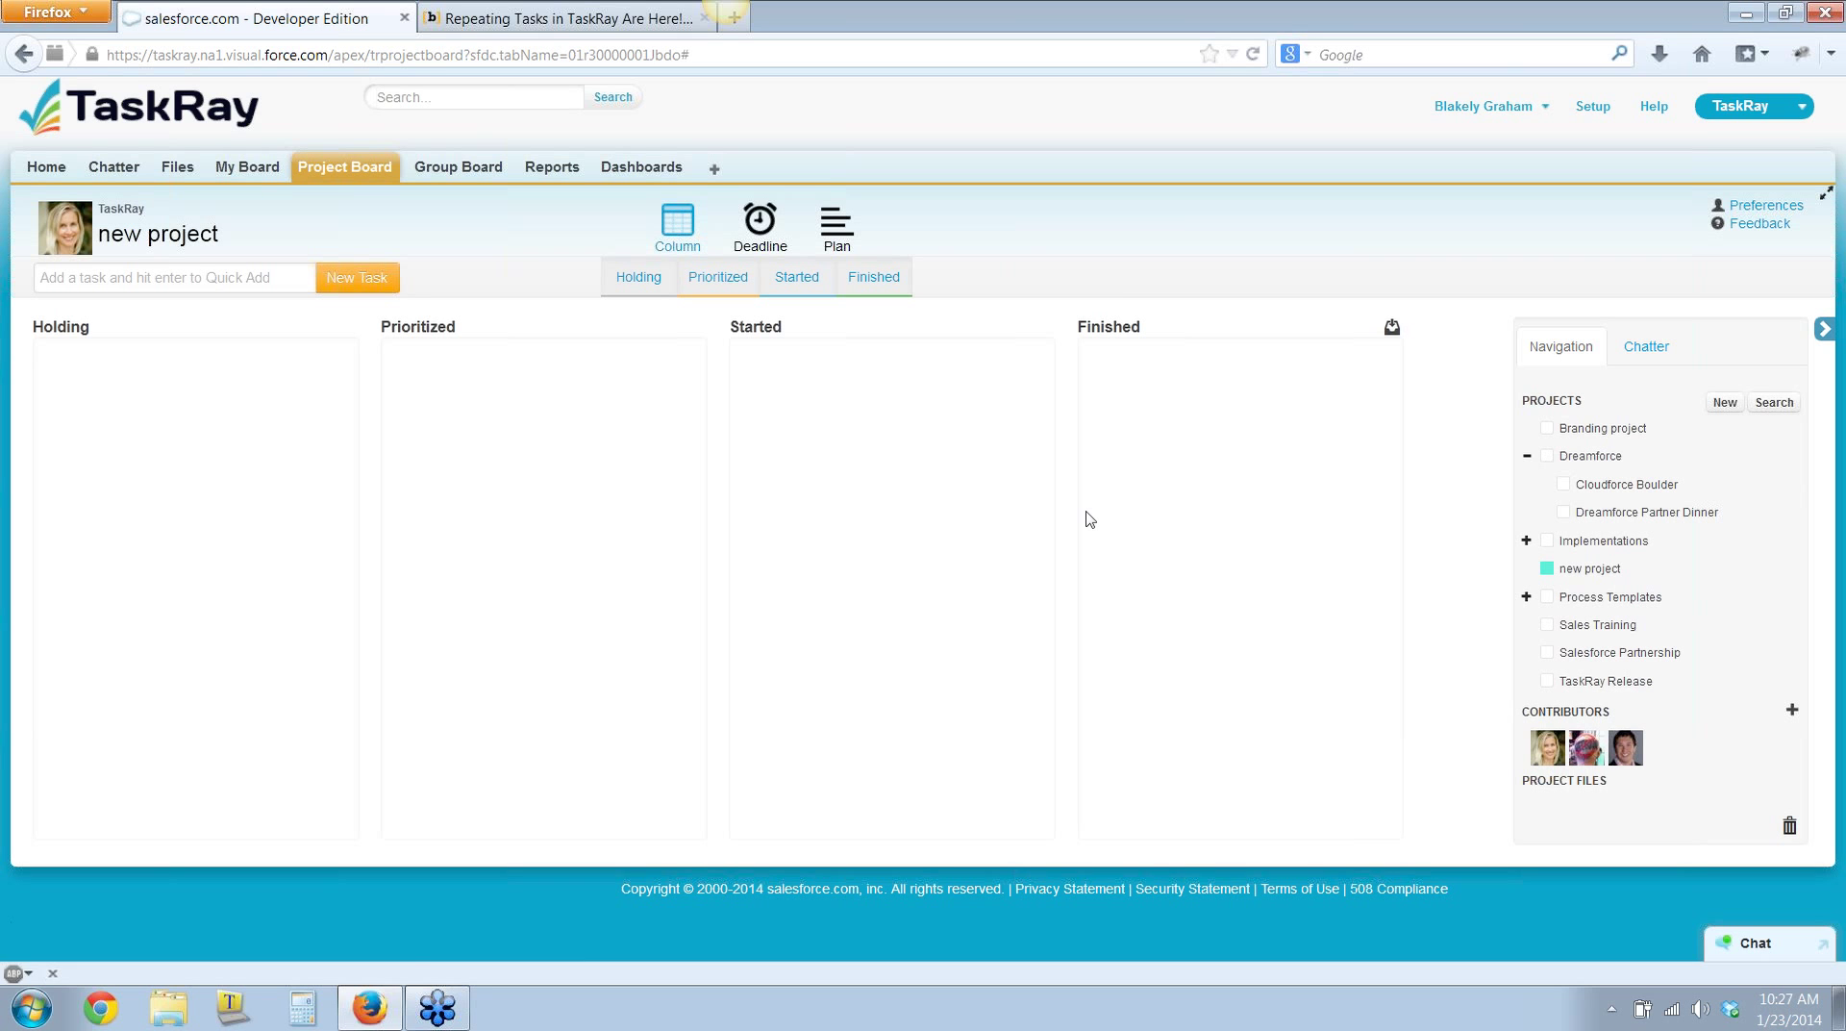
Quick-add a task named "new task" to the new project and delete it with the trashcan
{"action": "left_click", "coordinate": [567, 18]}
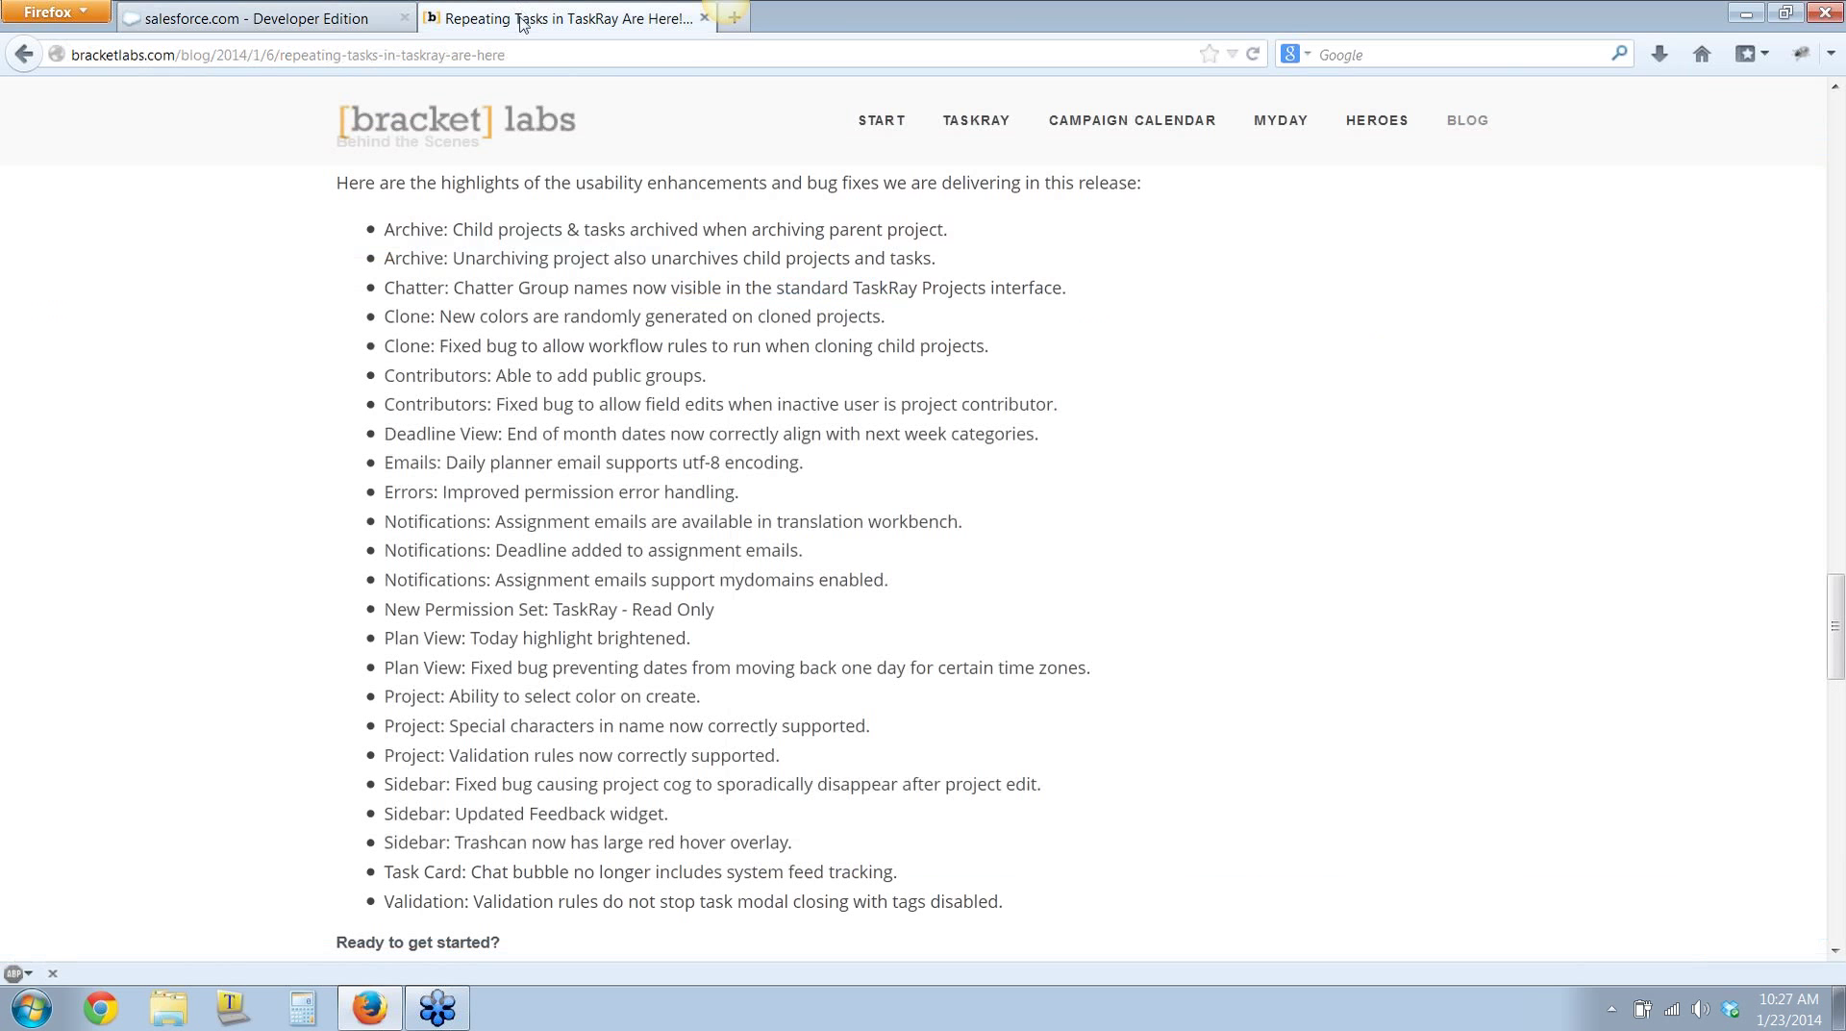
{"action": "left_click", "coordinate": [268, 18]}
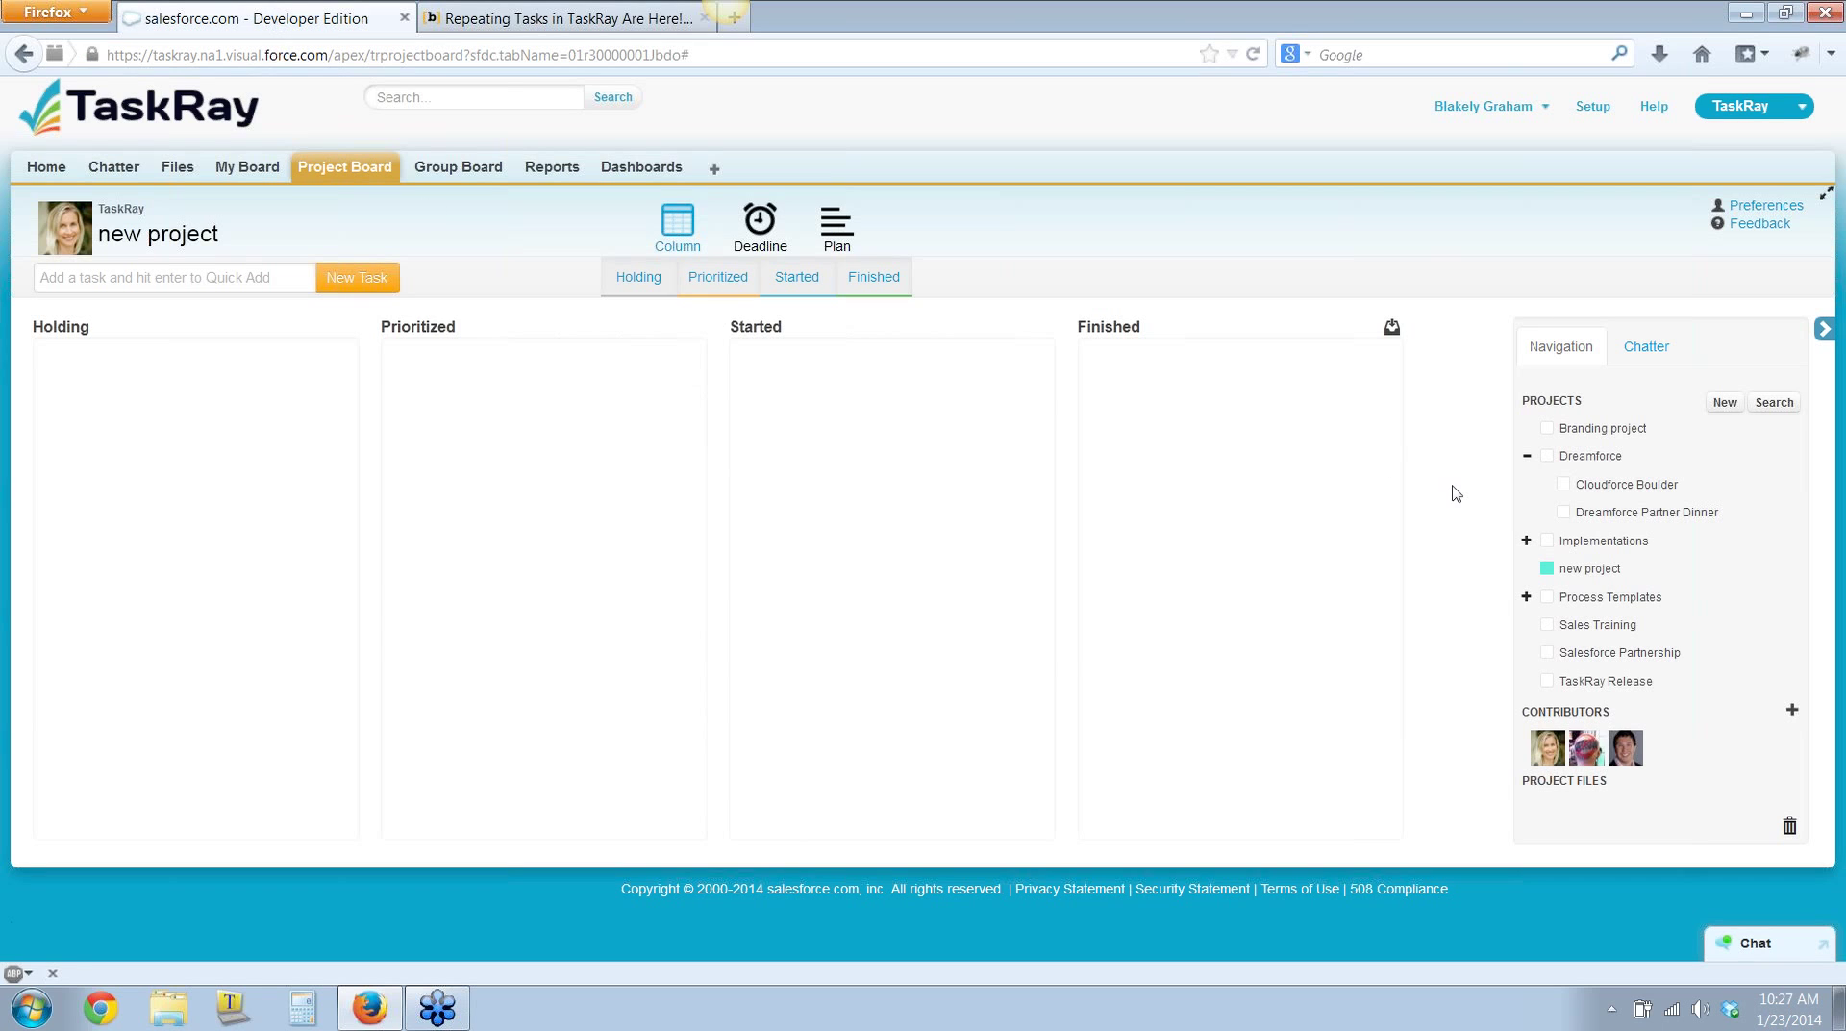
{"action": "left_click", "coordinate": [243, 279]}
{"action": "type", "text": "new task"}
{"action": "key", "text": "Return"}
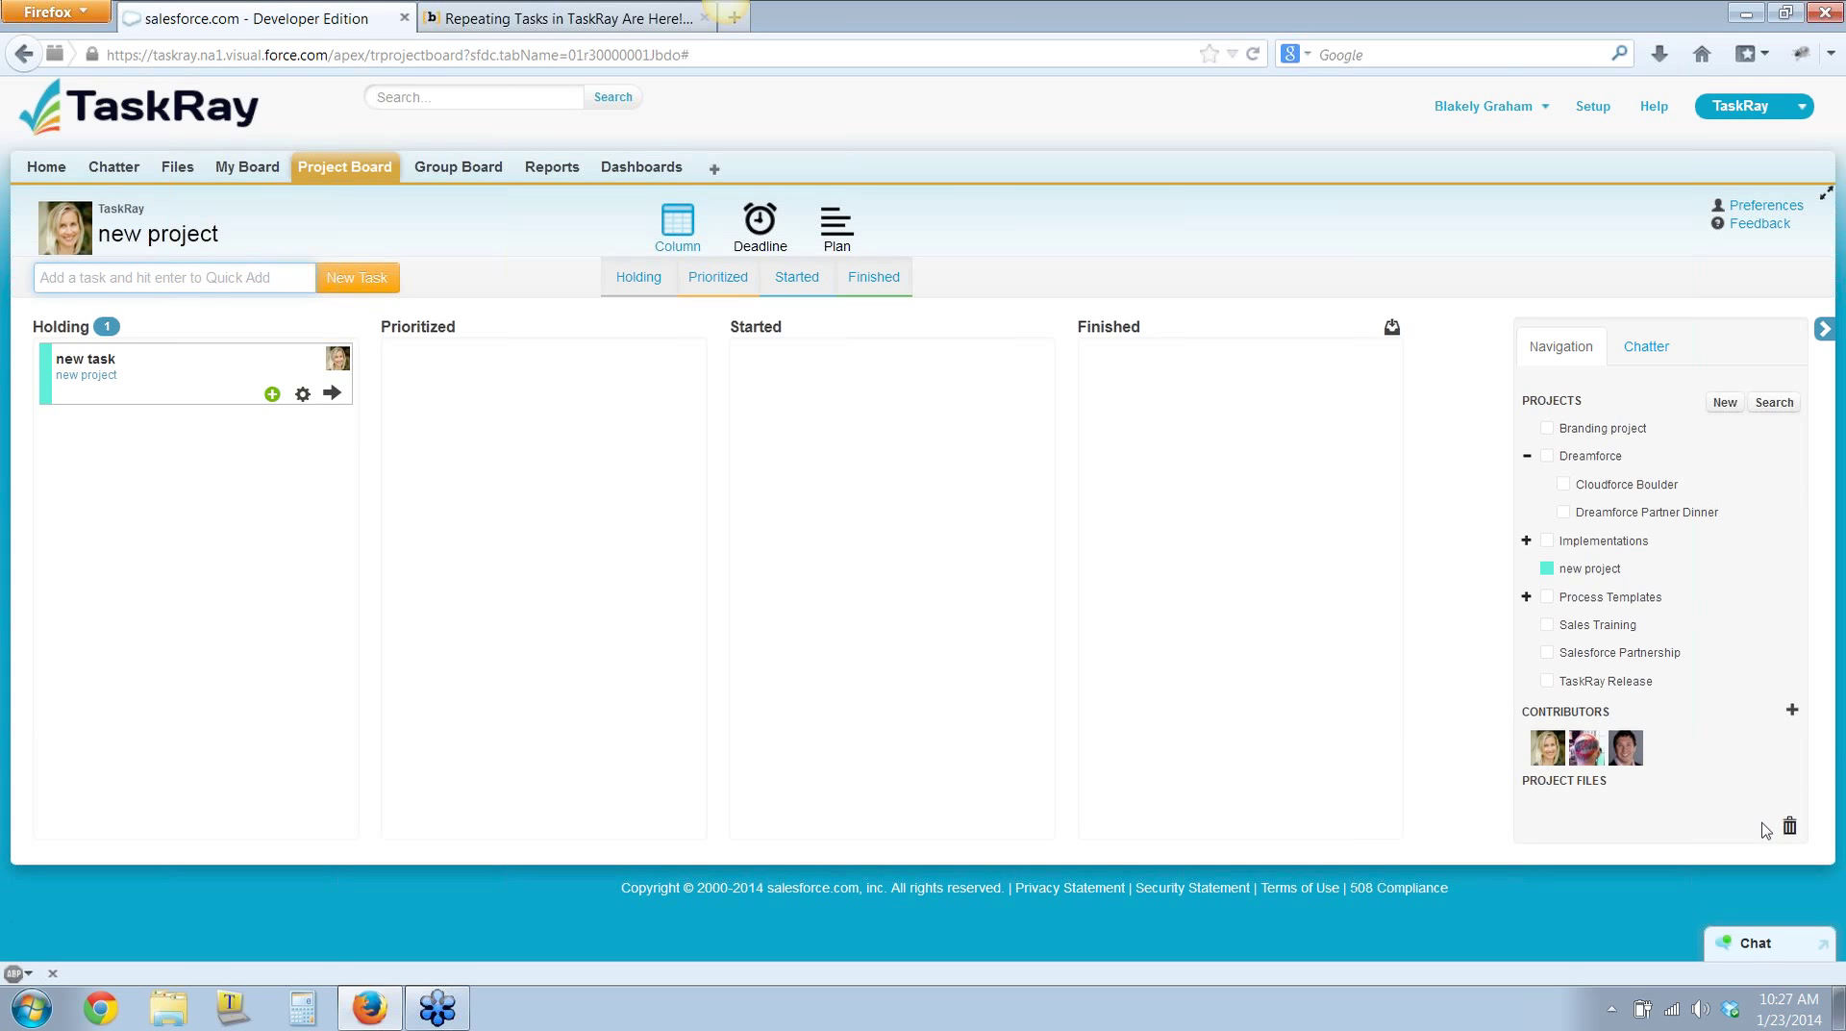
{"action": "left_click_drag", "start_coordinate": [1788, 825], "coordinate": [155, 376]}
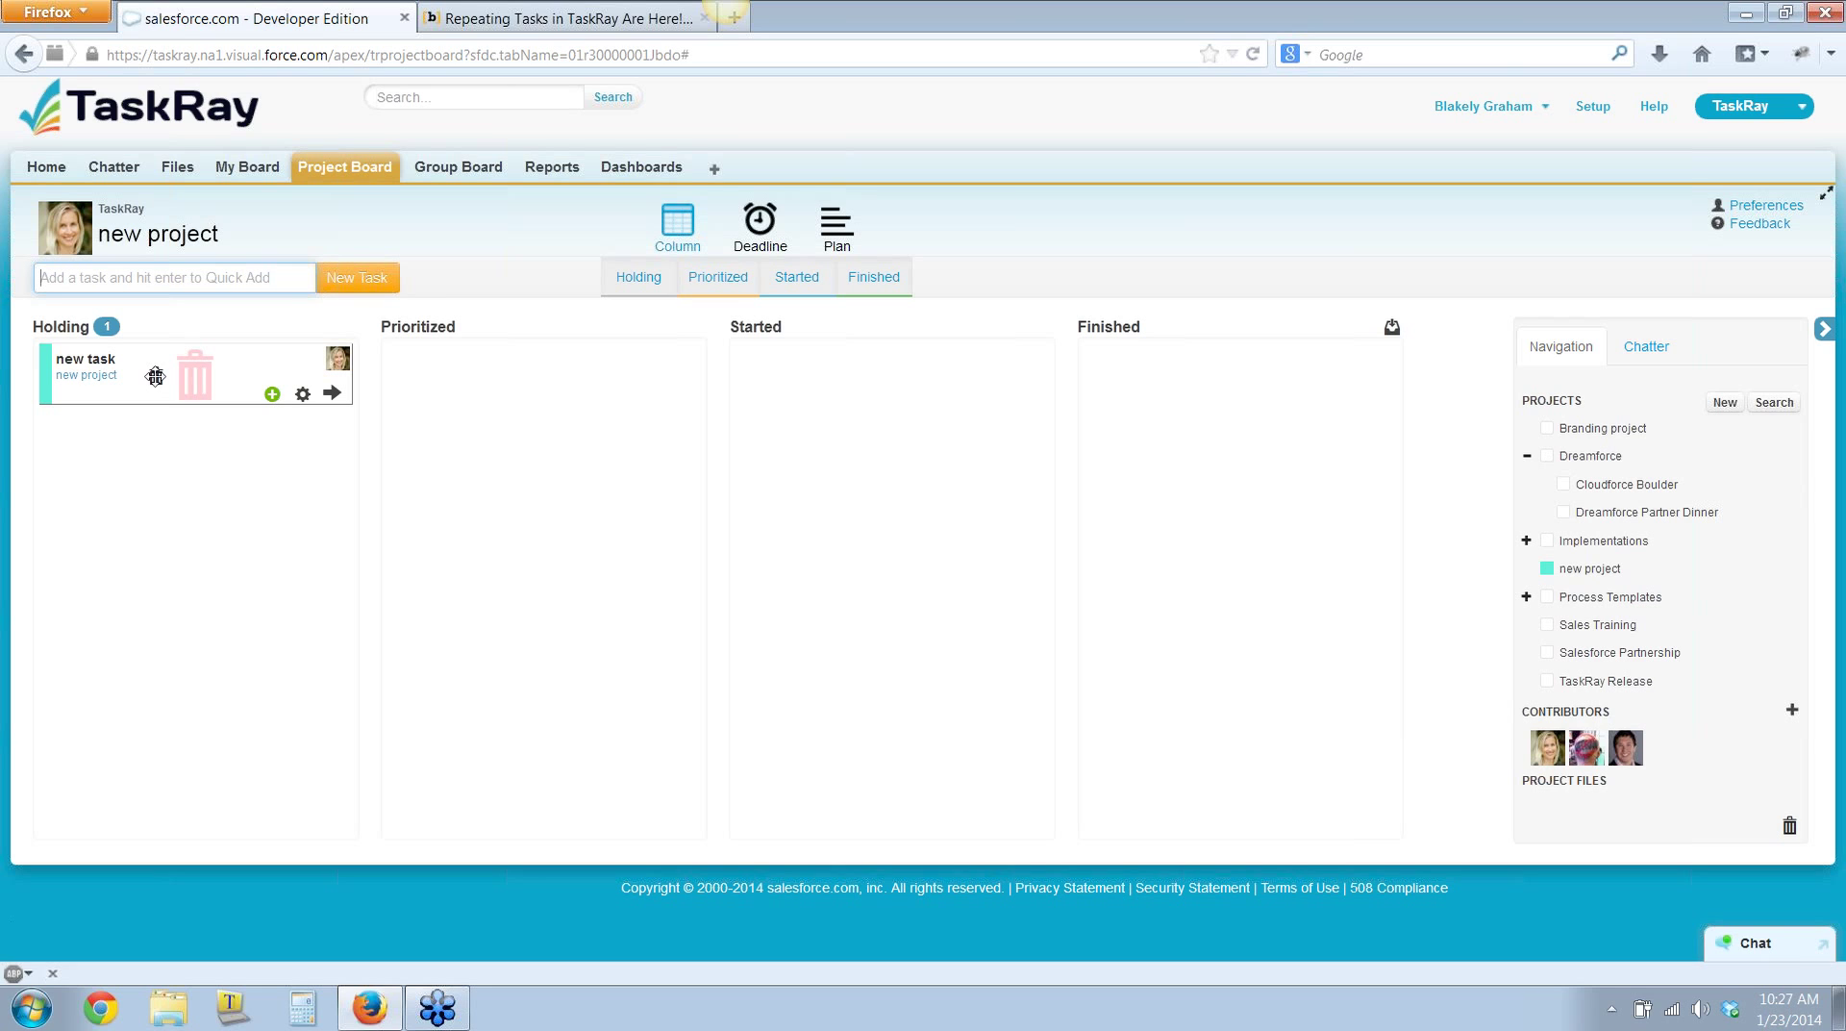
{"action": "left_click_drag", "start_coordinate": [155, 376], "coordinate": [155, 376]}
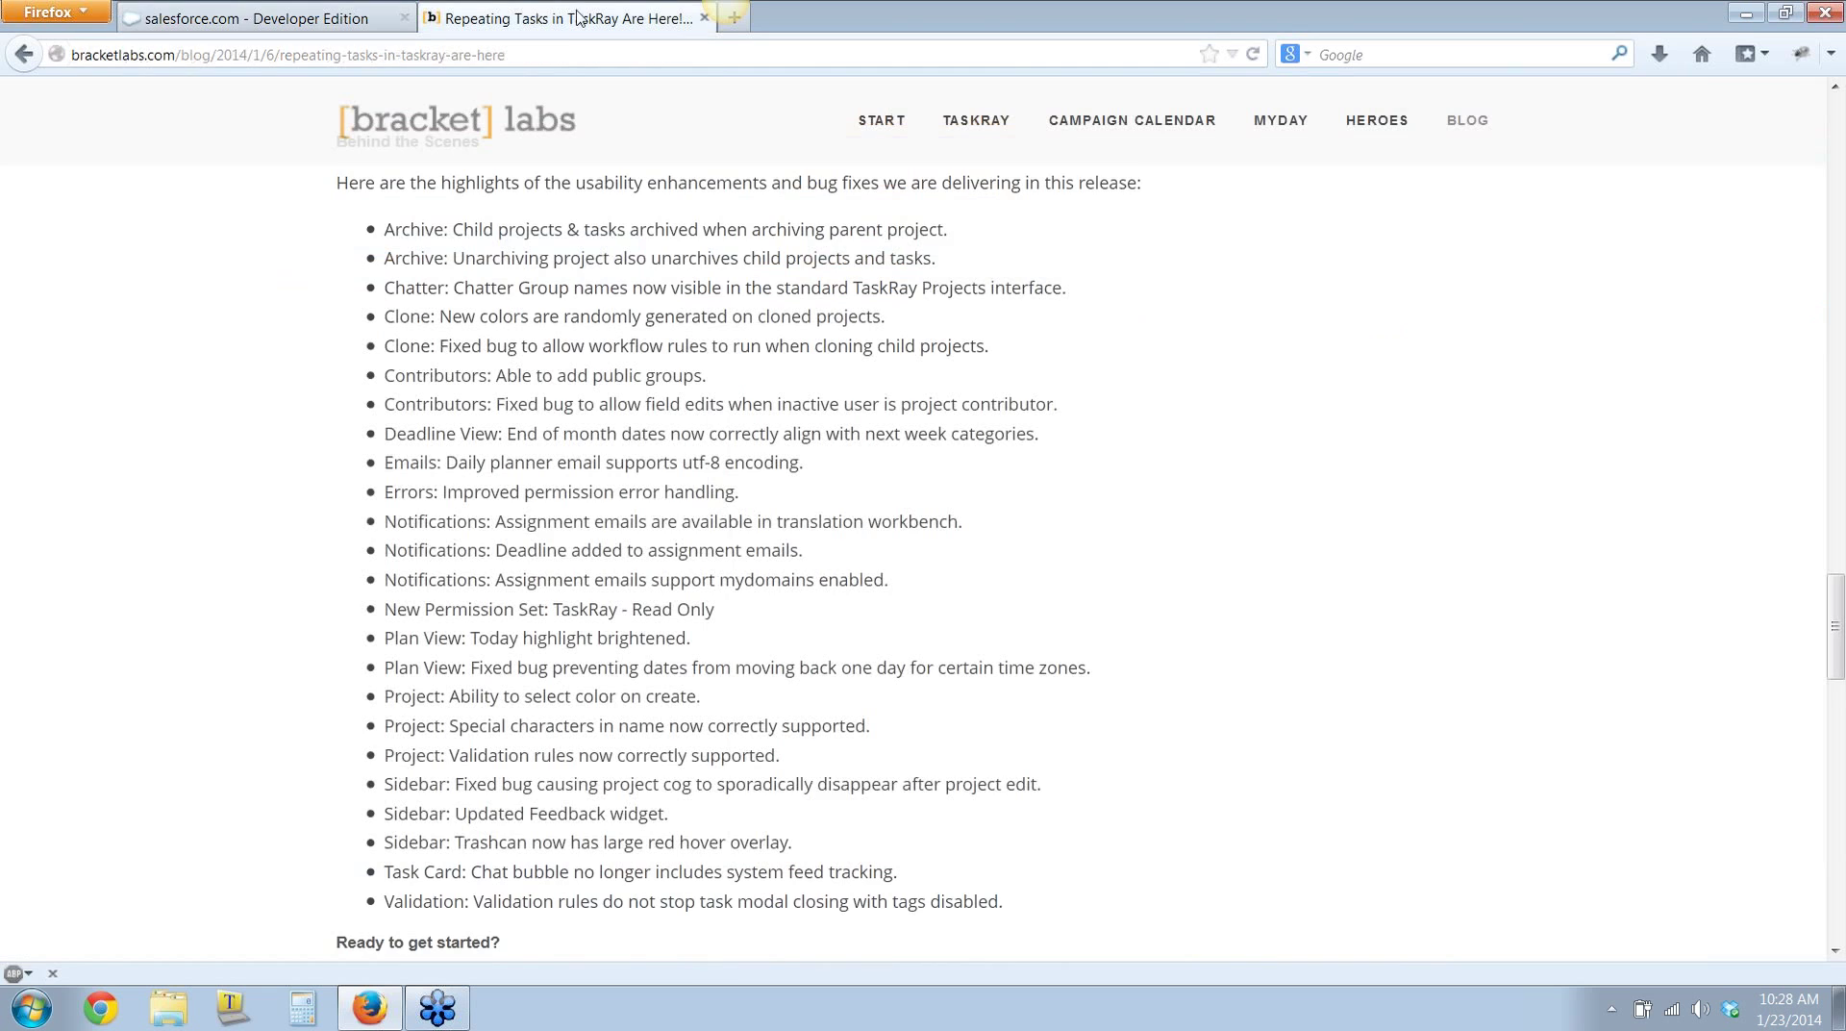
Open My Board, look up a colleague by name to view their board, and clear the selection to return to the own board
{"action": "left_click", "coordinate": [581, 18]}
{"action": "left_click", "coordinate": [206, 19]}
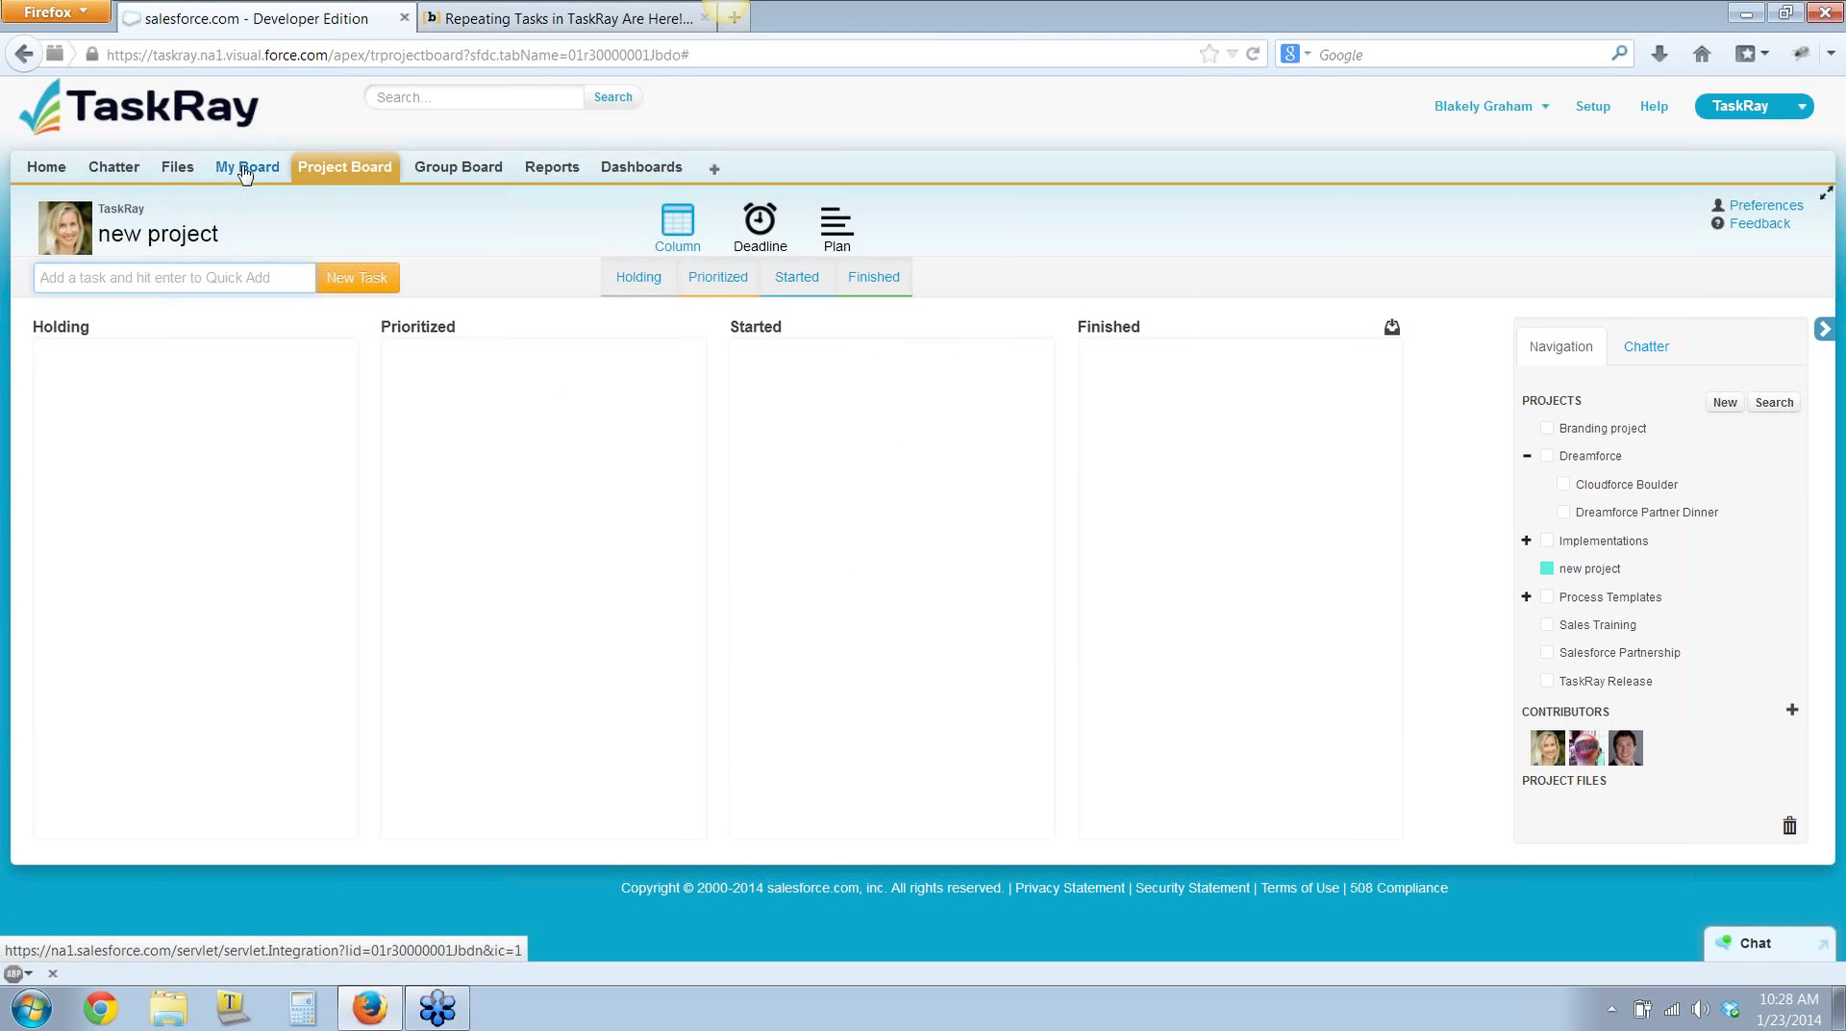
{"action": "left_click", "coordinate": [245, 170]}
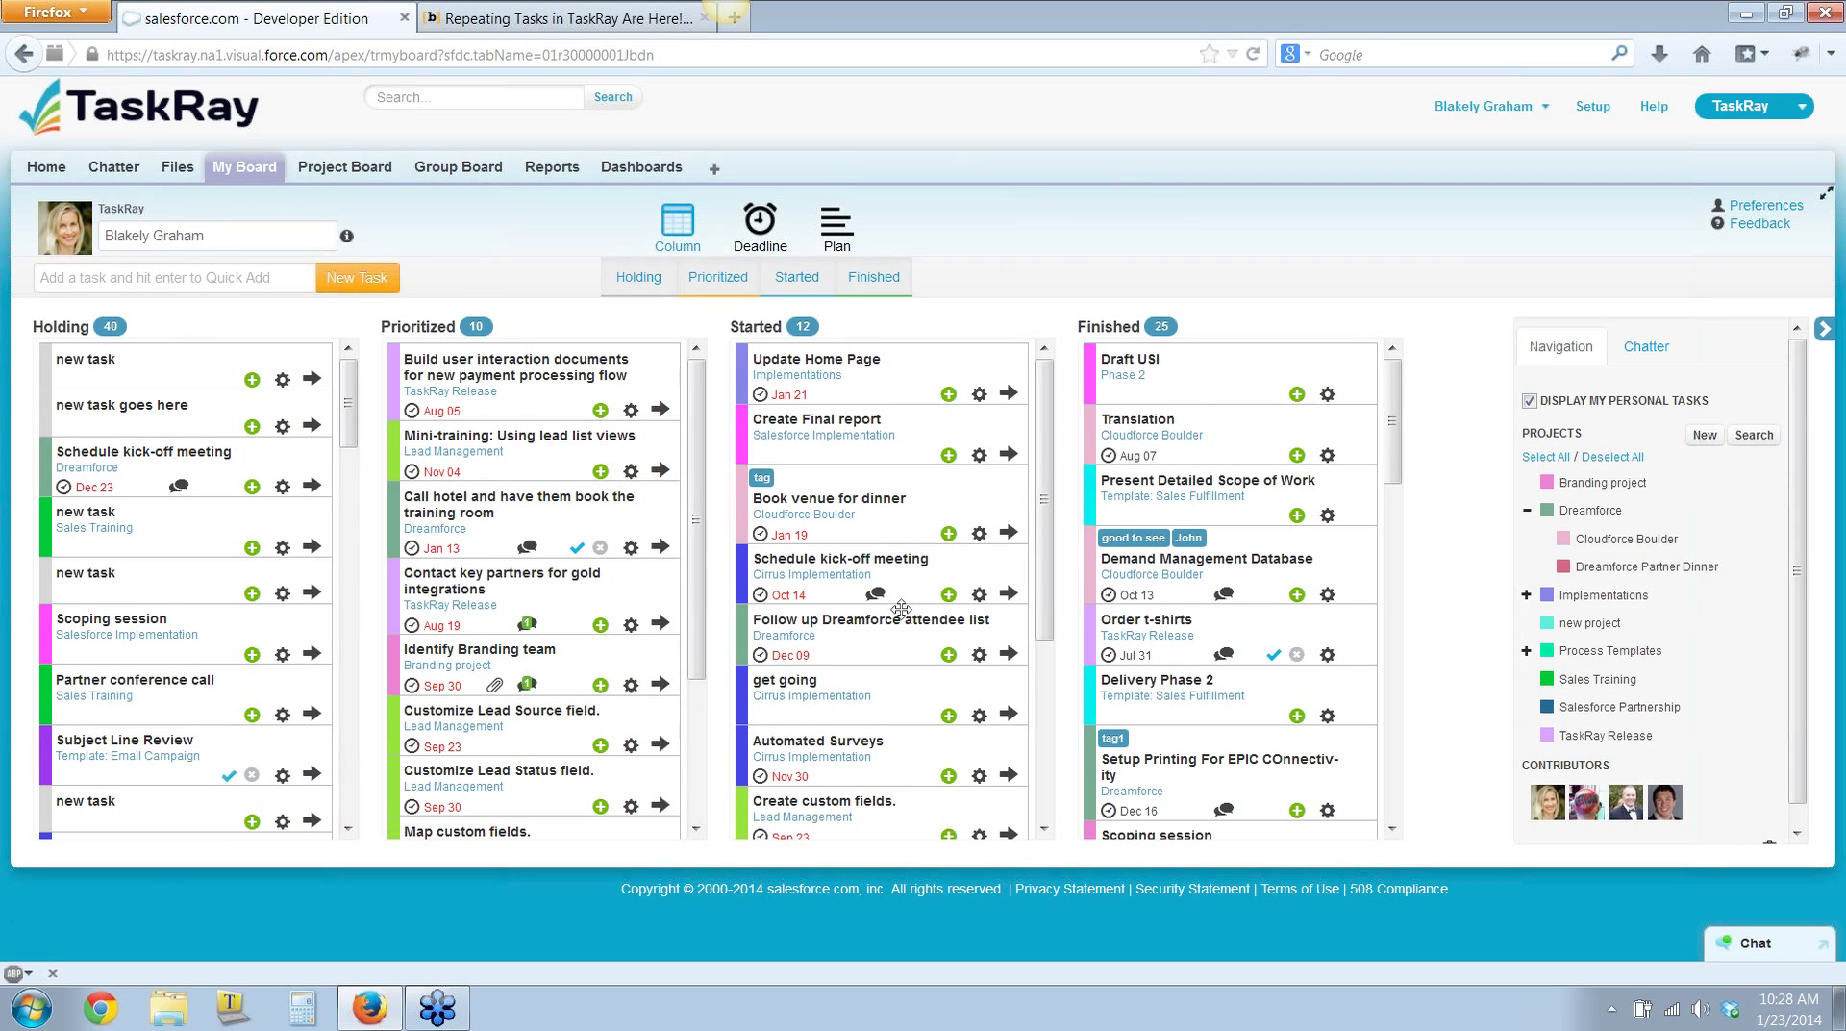
{"action": "left_click", "coordinate": [264, 235]}
{"action": "type", "text": "kevin"}
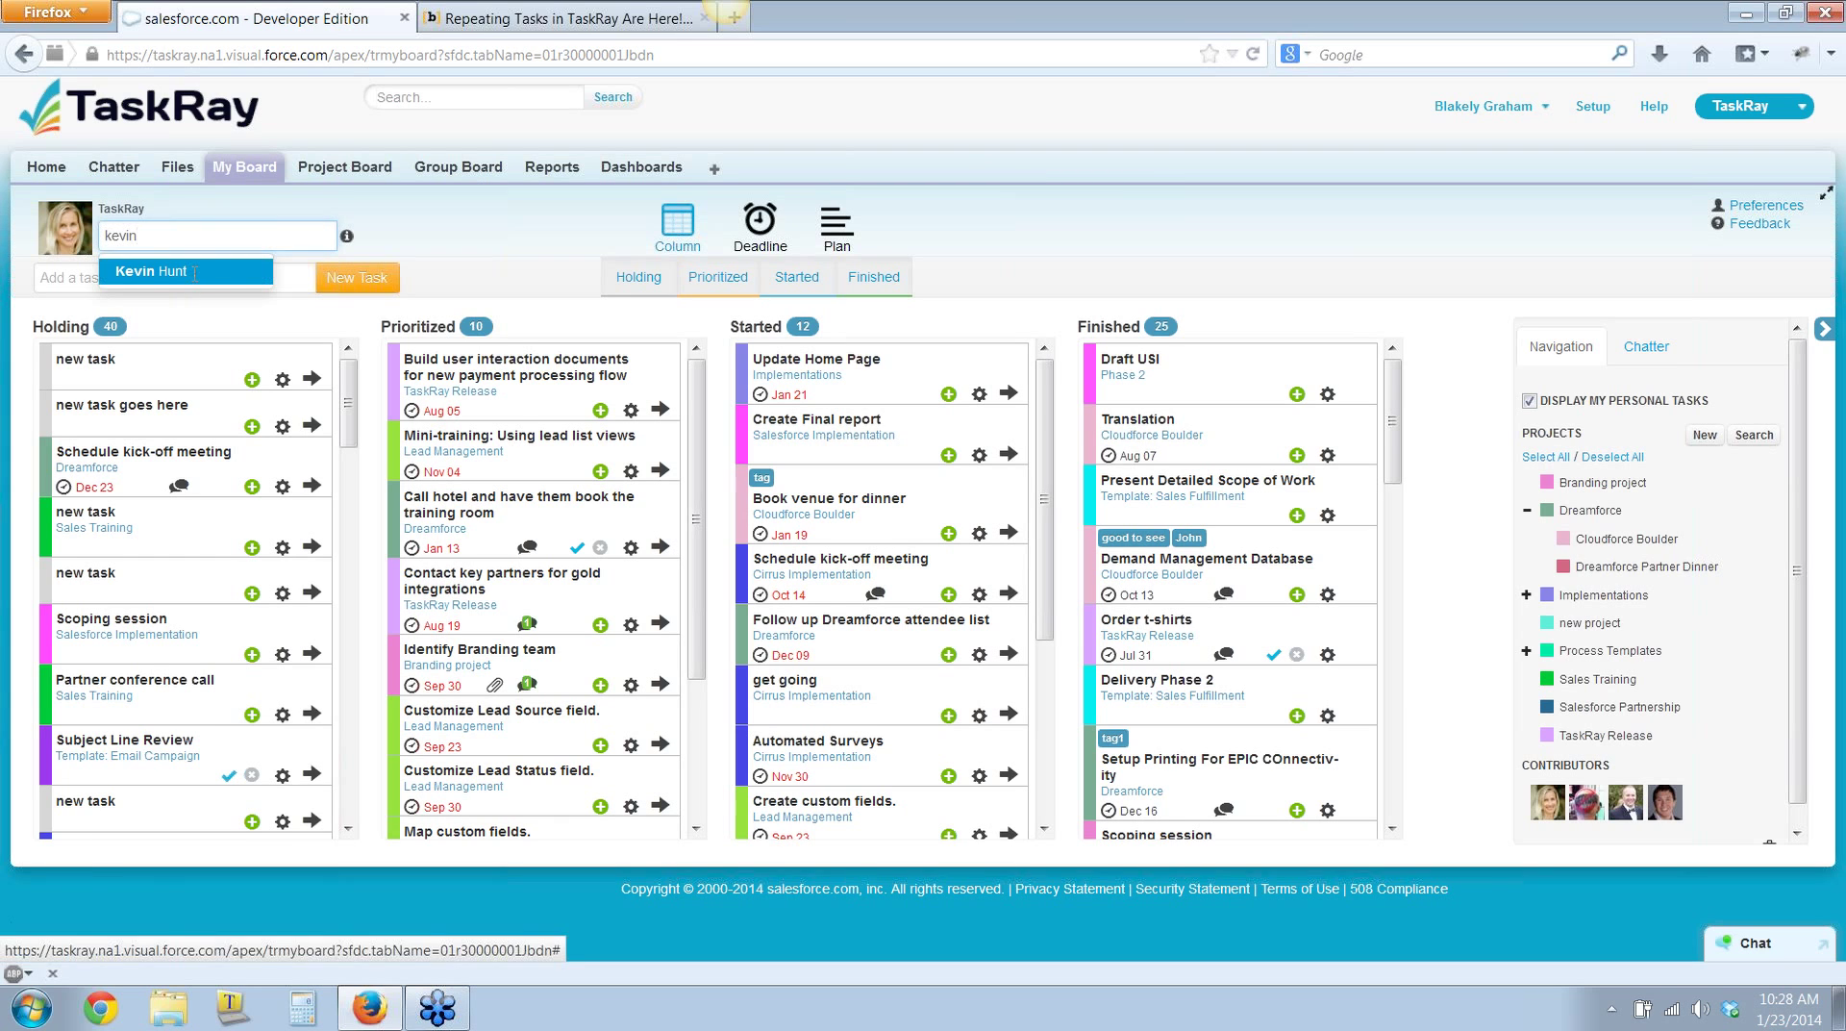
{"action": "left_click", "coordinate": [196, 279]}
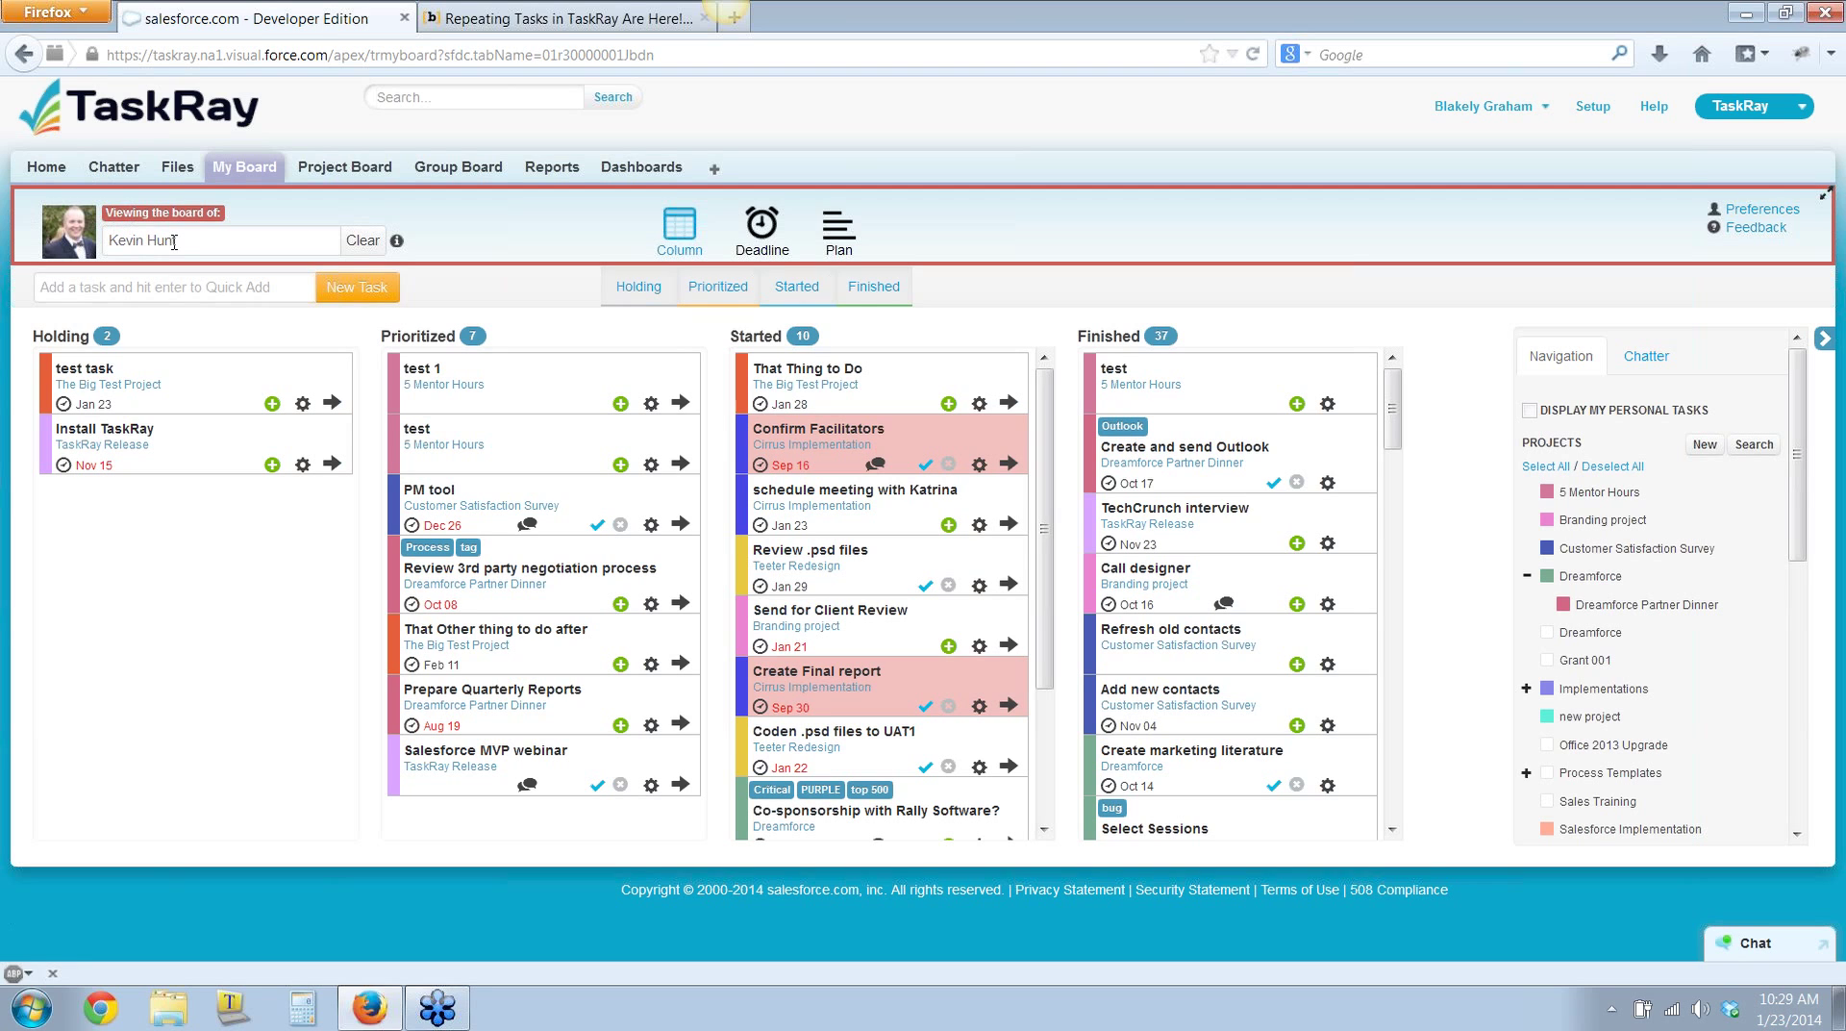
{"action": "left_click", "coordinate": [203, 241]}
{"action": "left_click", "coordinate": [362, 241]}
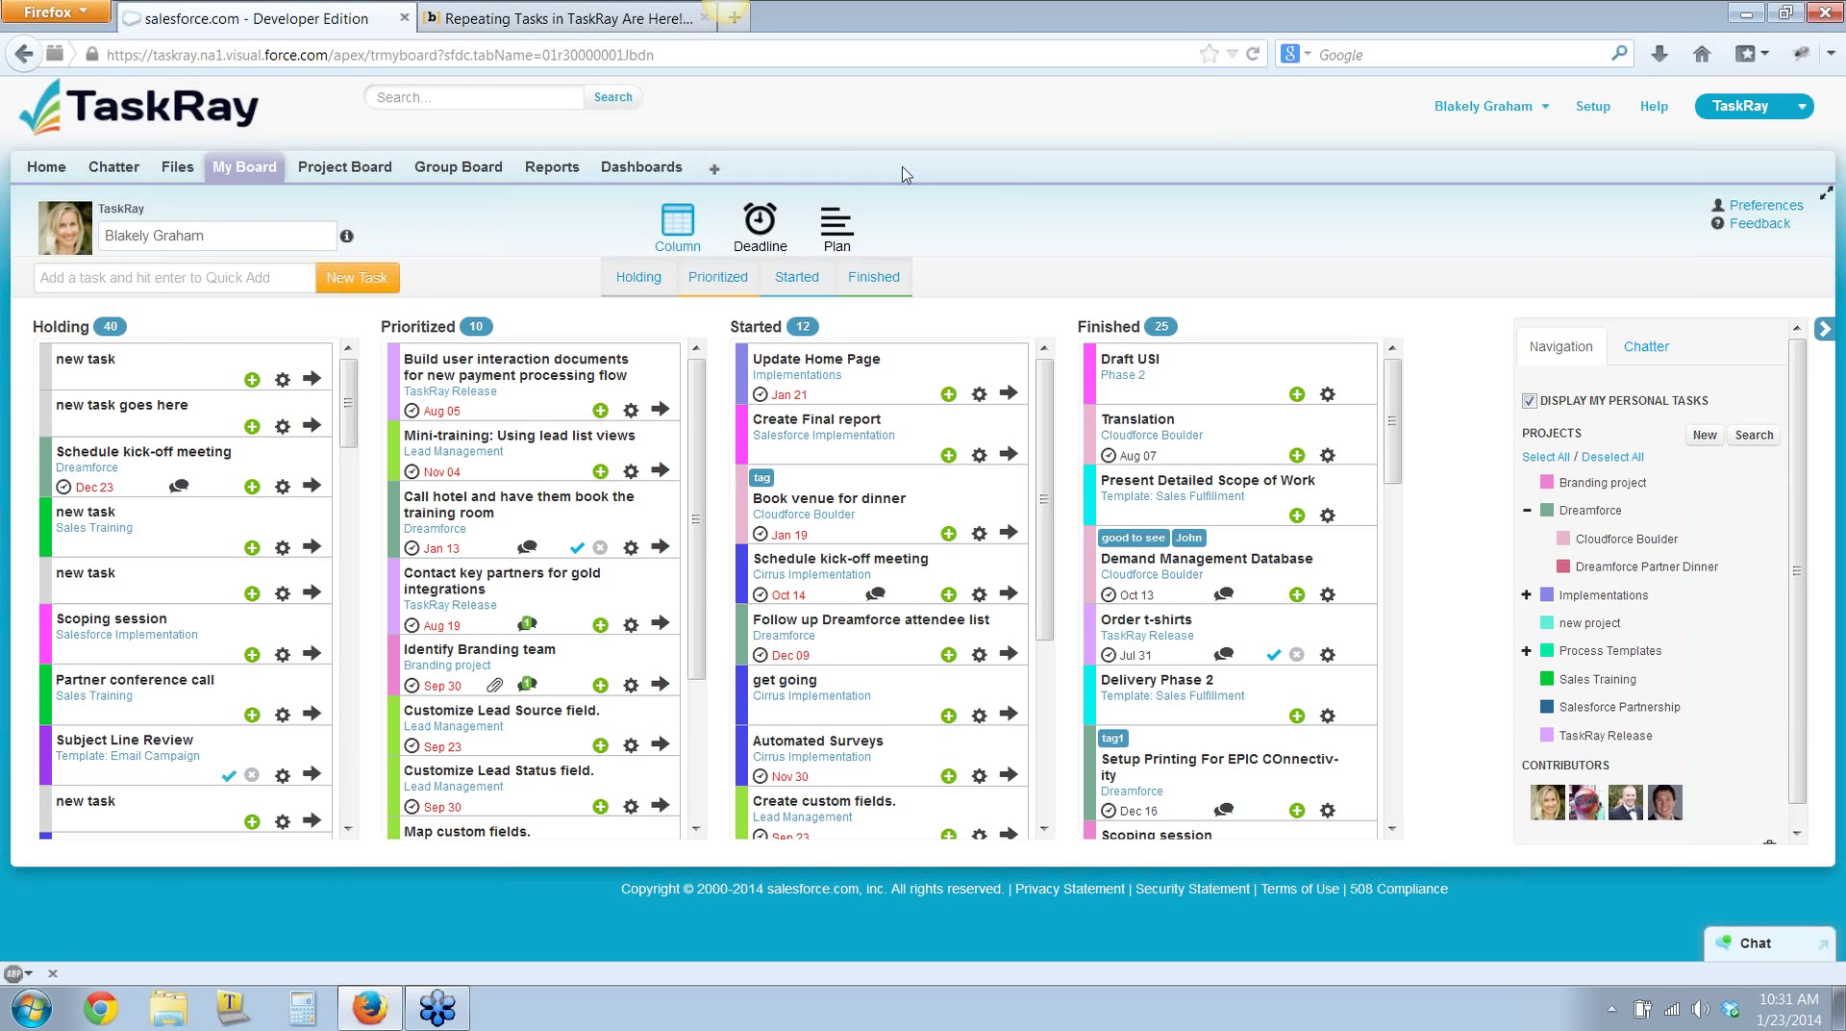
View the "new project" record from the TaskRay Projects list and go back to the Project Board
{"action": "left_click", "coordinate": [718, 170]}
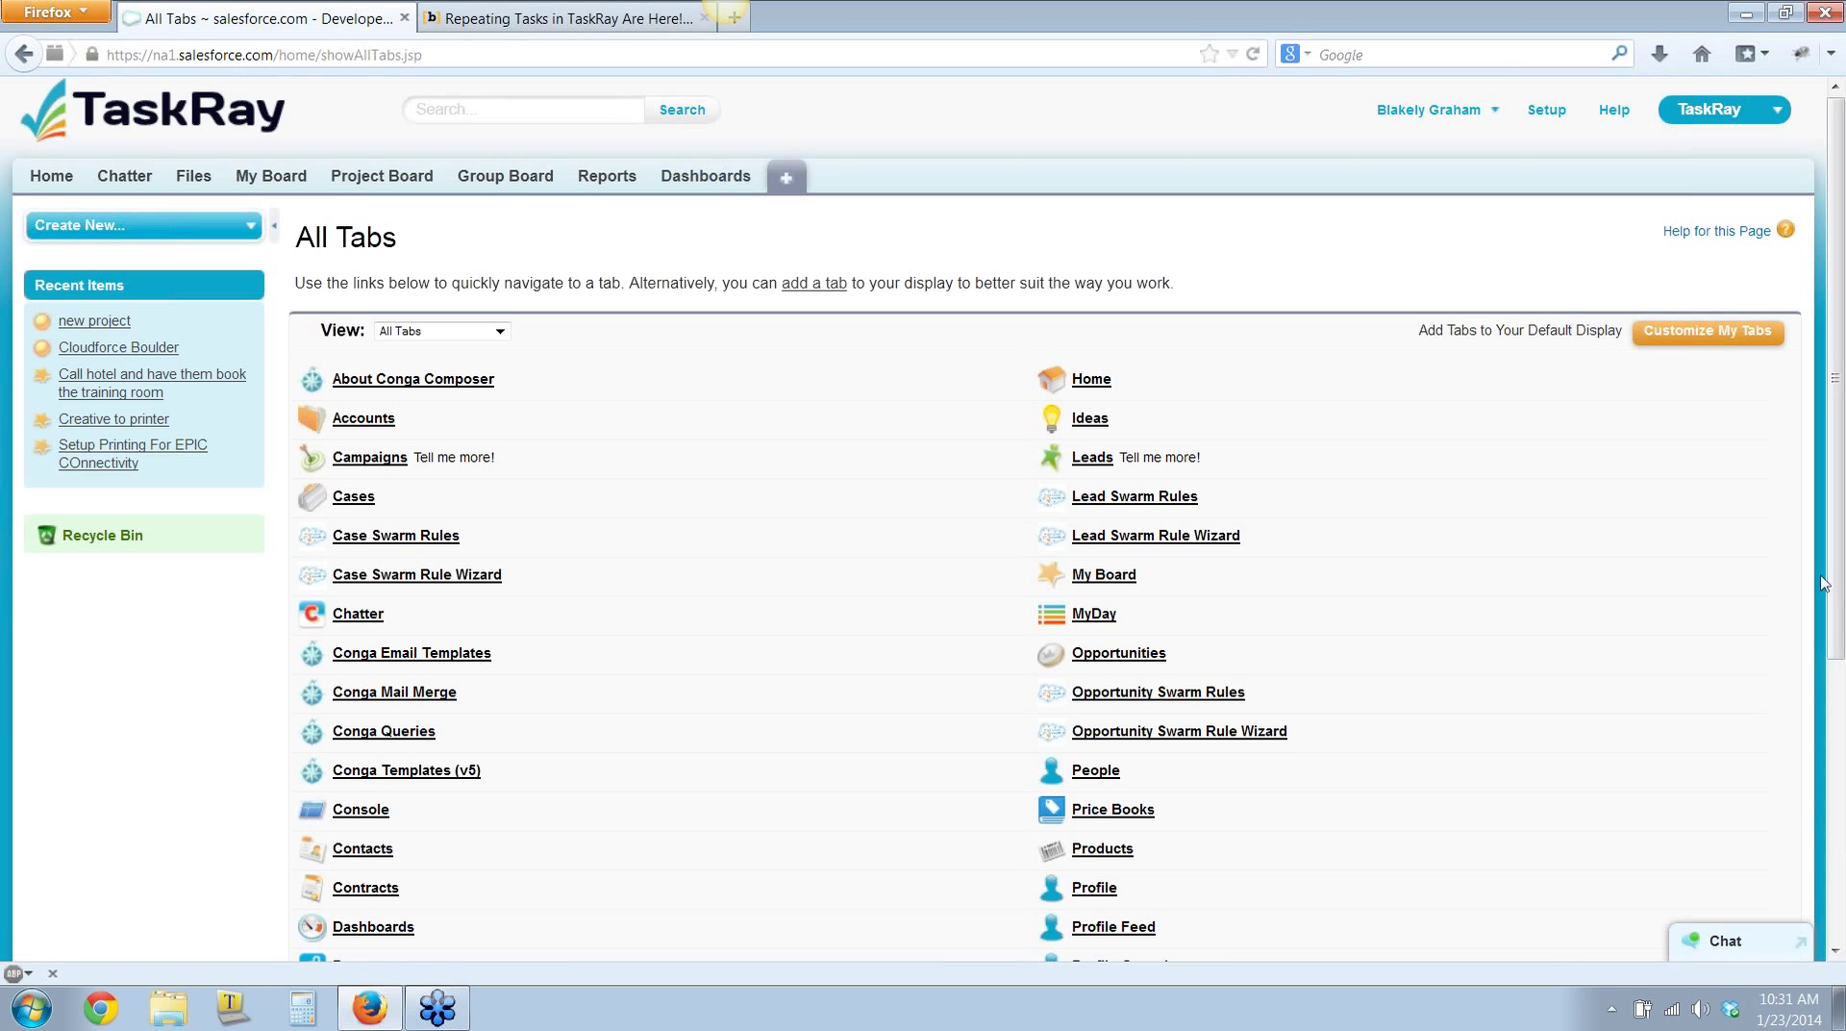
{"action": "scroll", "coordinate": [1815, 811], "scroll_direction": "down", "scroll_amount": 5}
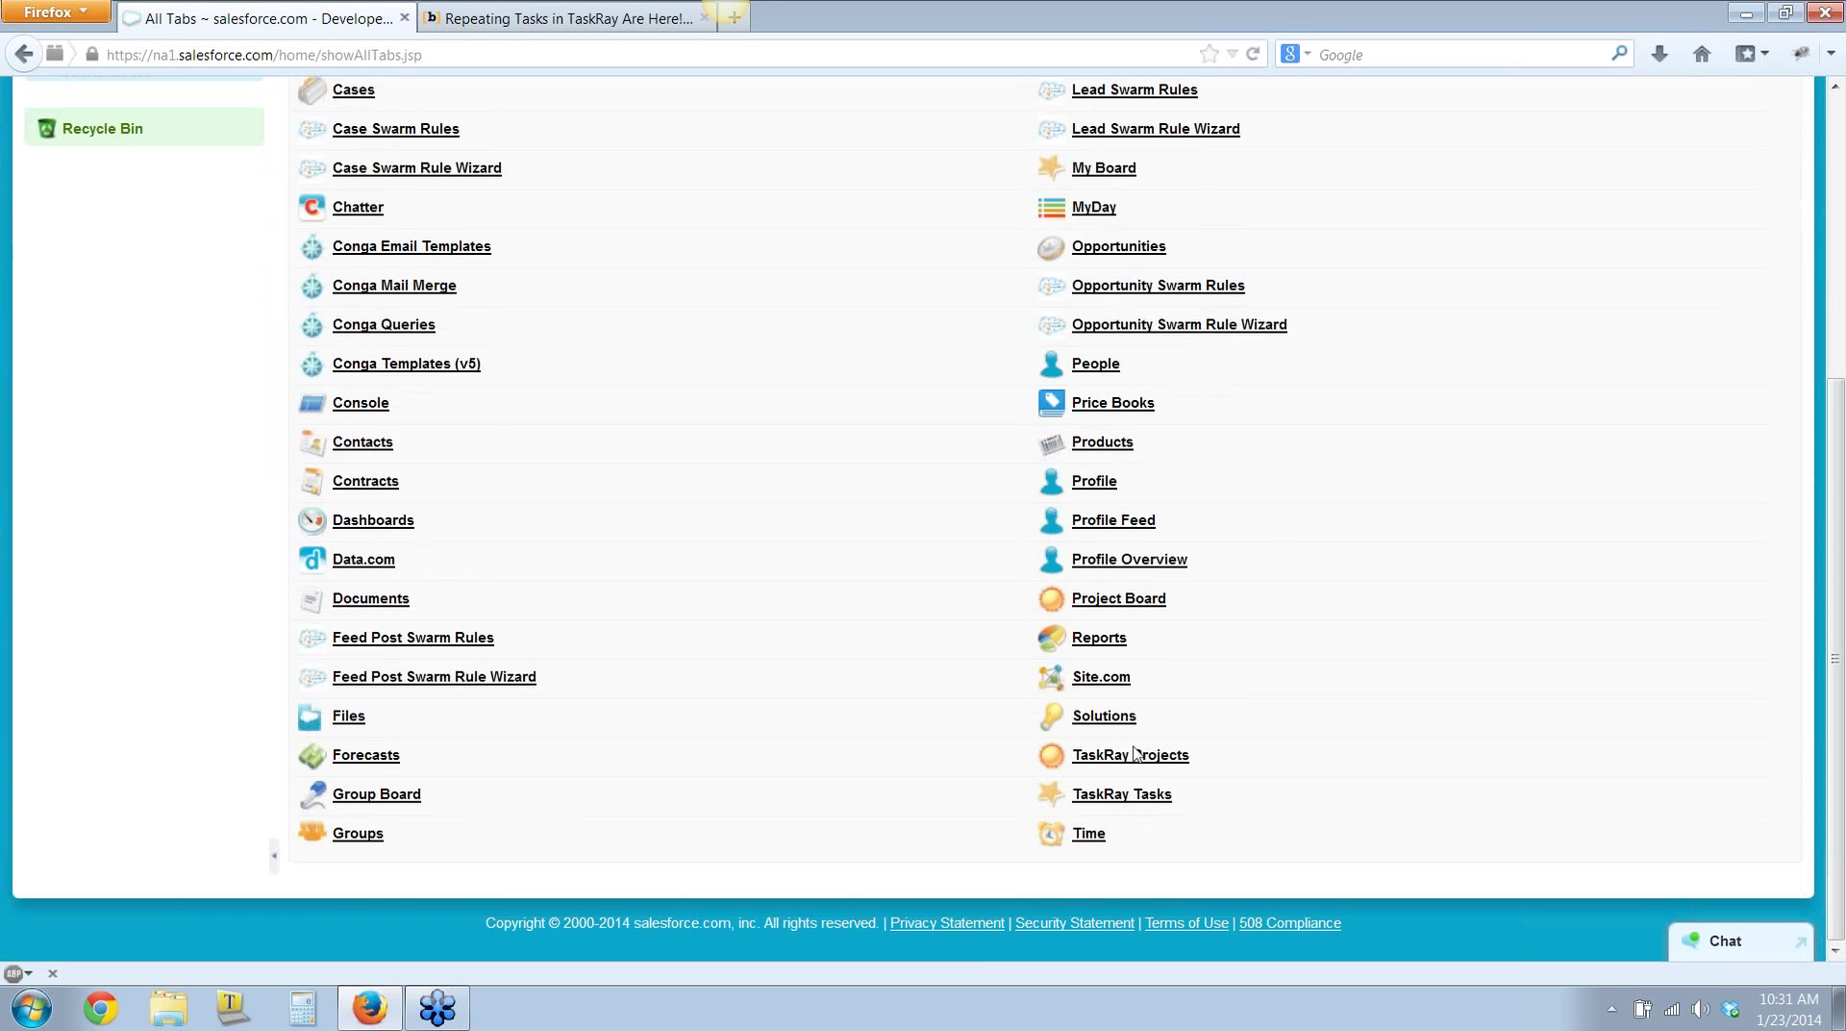
{"action": "left_click", "coordinate": [1135, 755]}
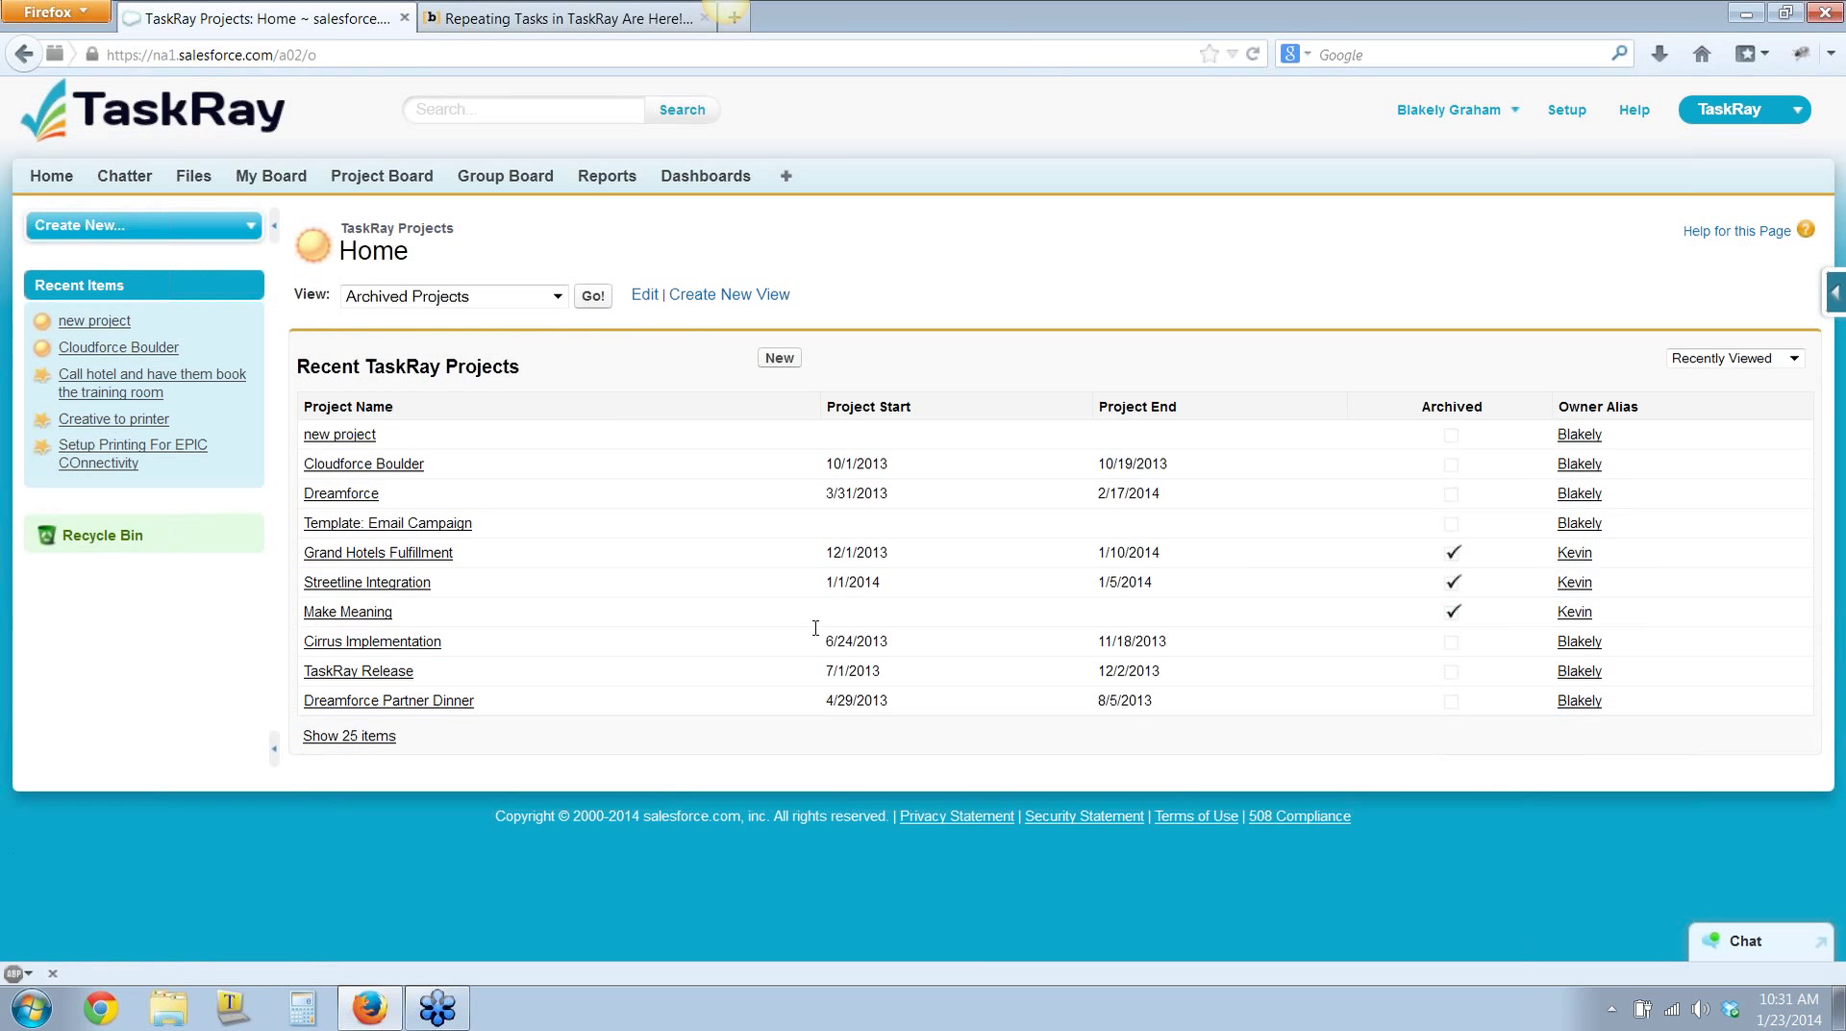
{"action": "left_click", "coordinate": [339, 434]}
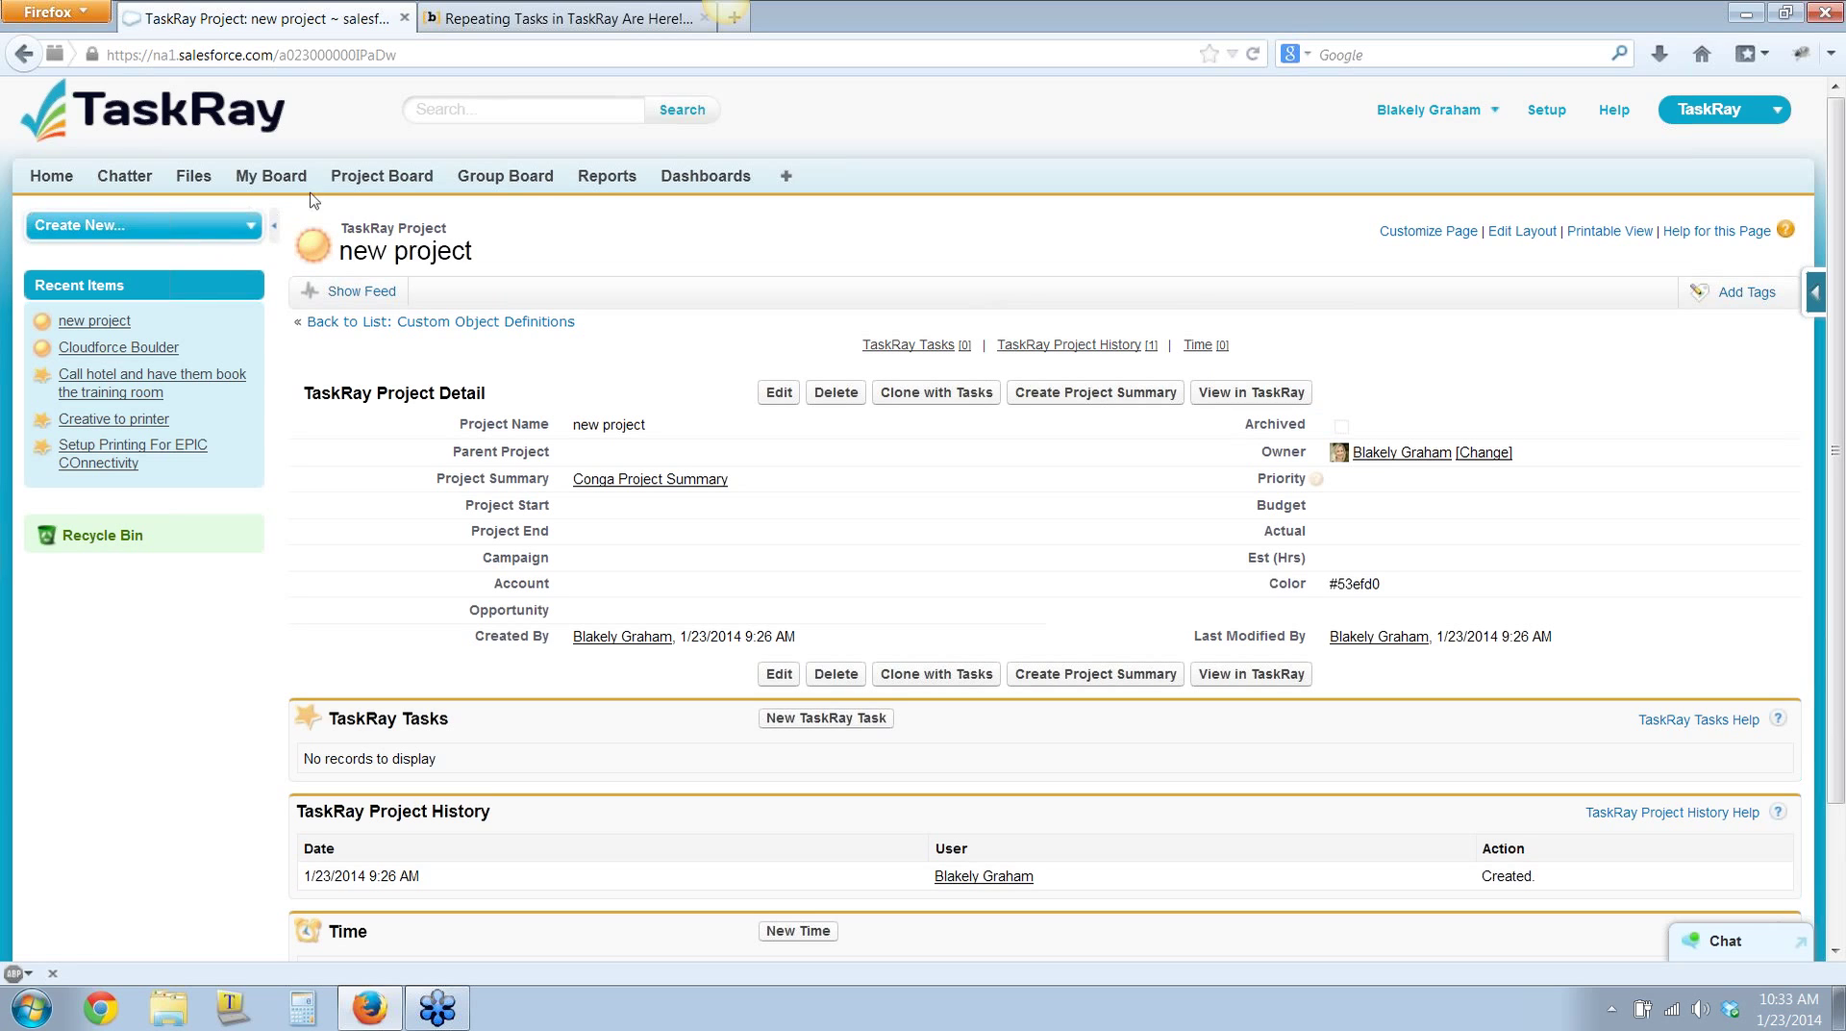
{"action": "left_click", "coordinate": [345, 182]}
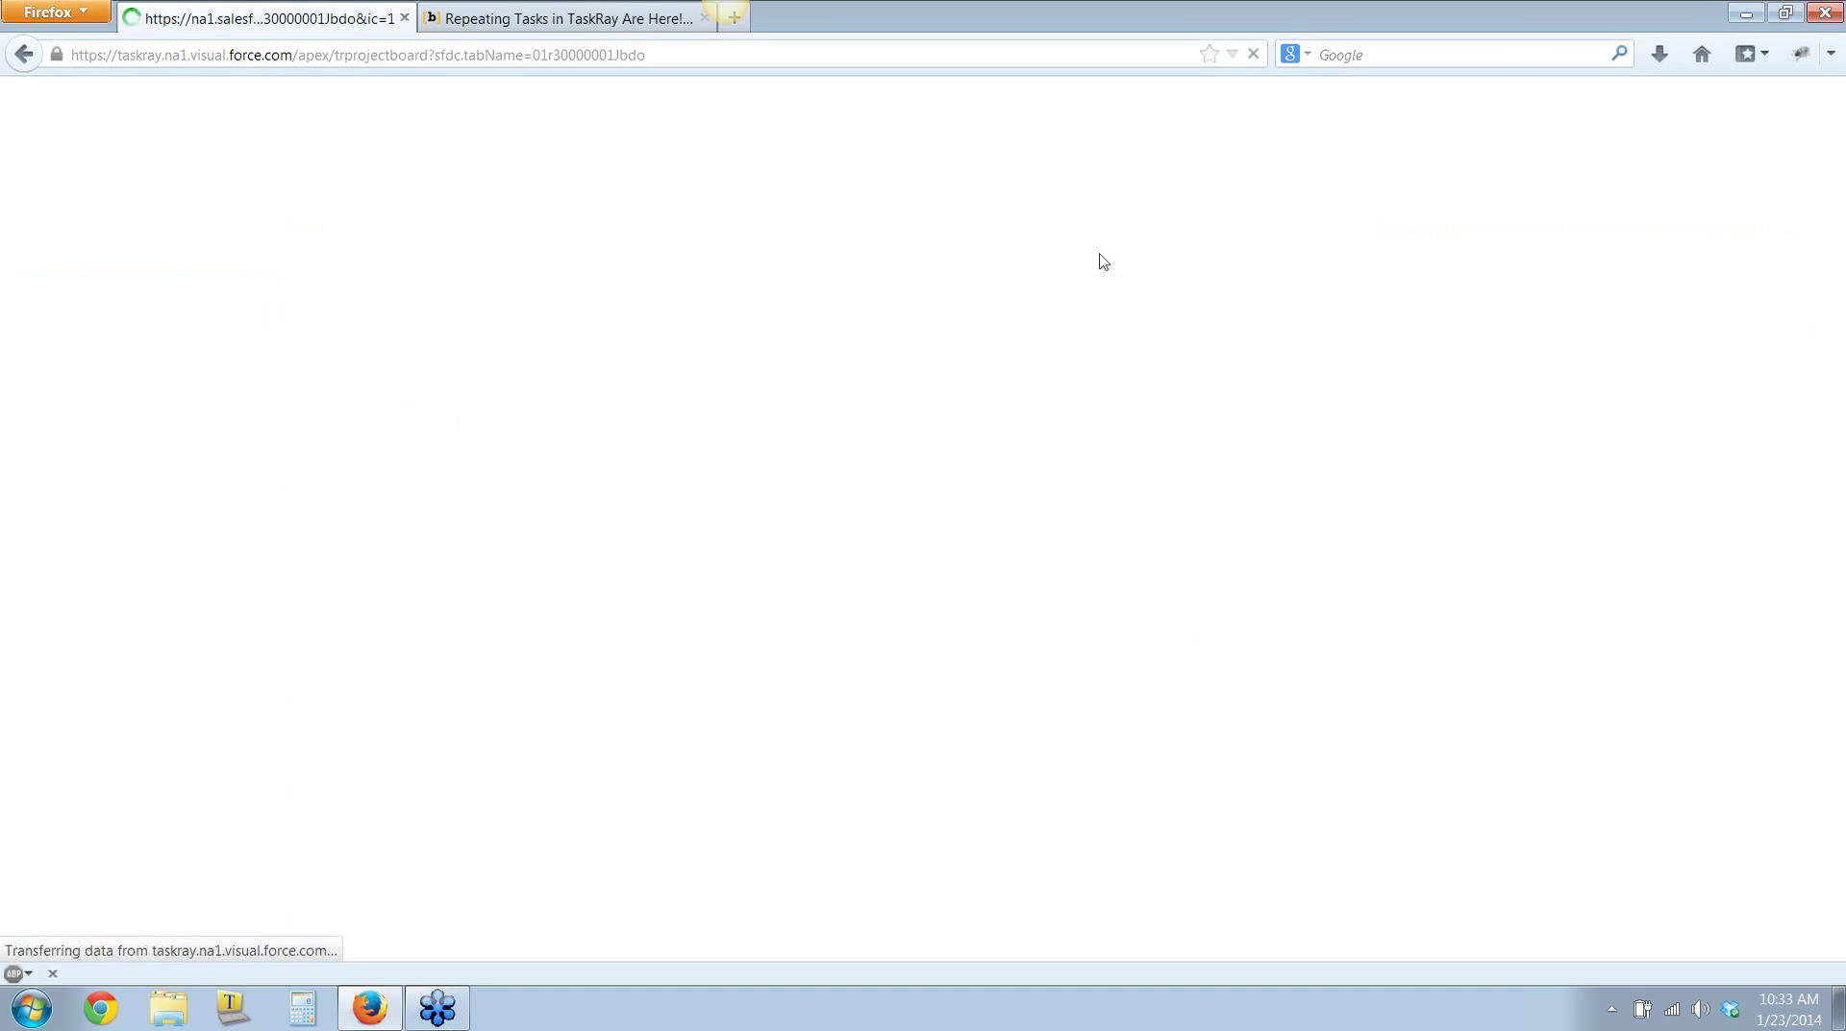